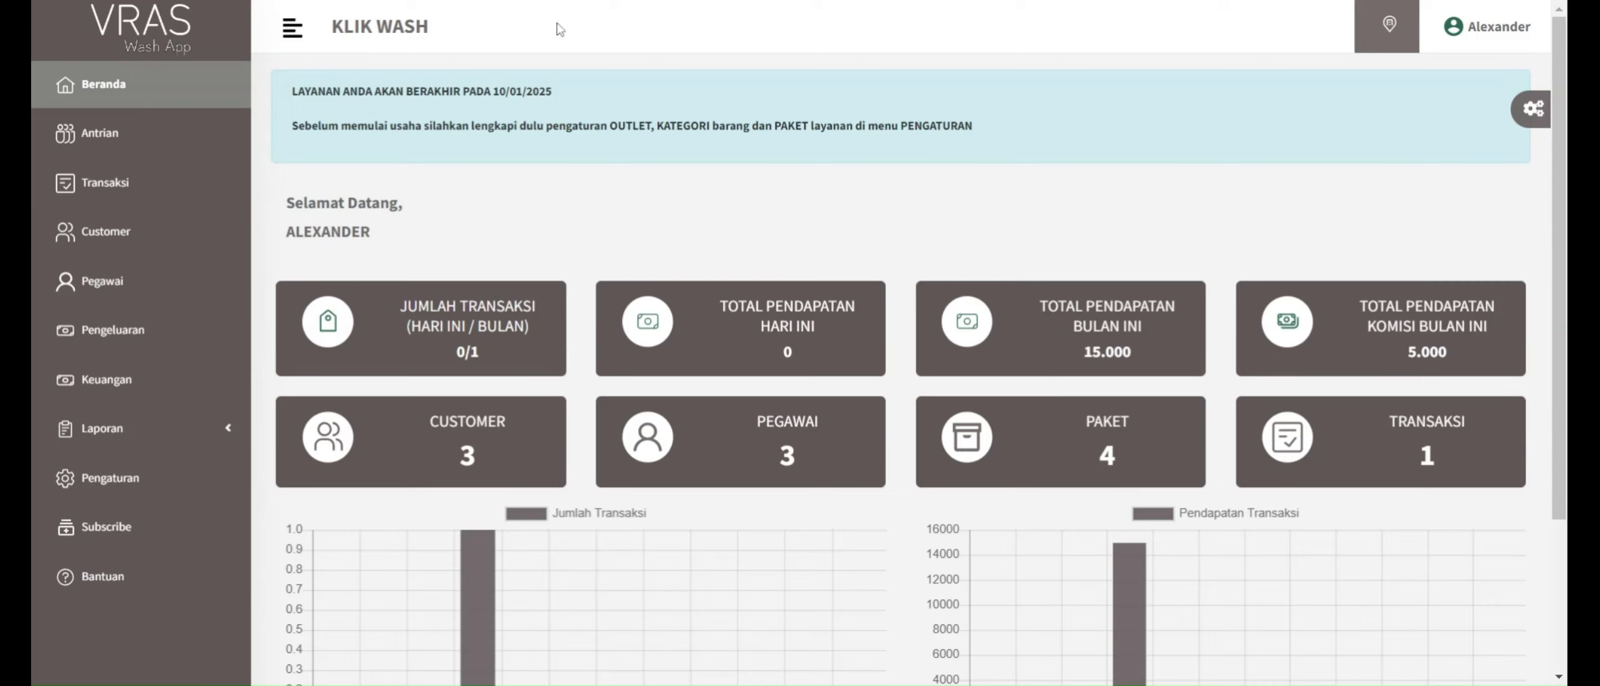
# Step: Open the Perusahaan settings, review the company profile and submit it
pyautogui.scroll(-1, 859, 245)
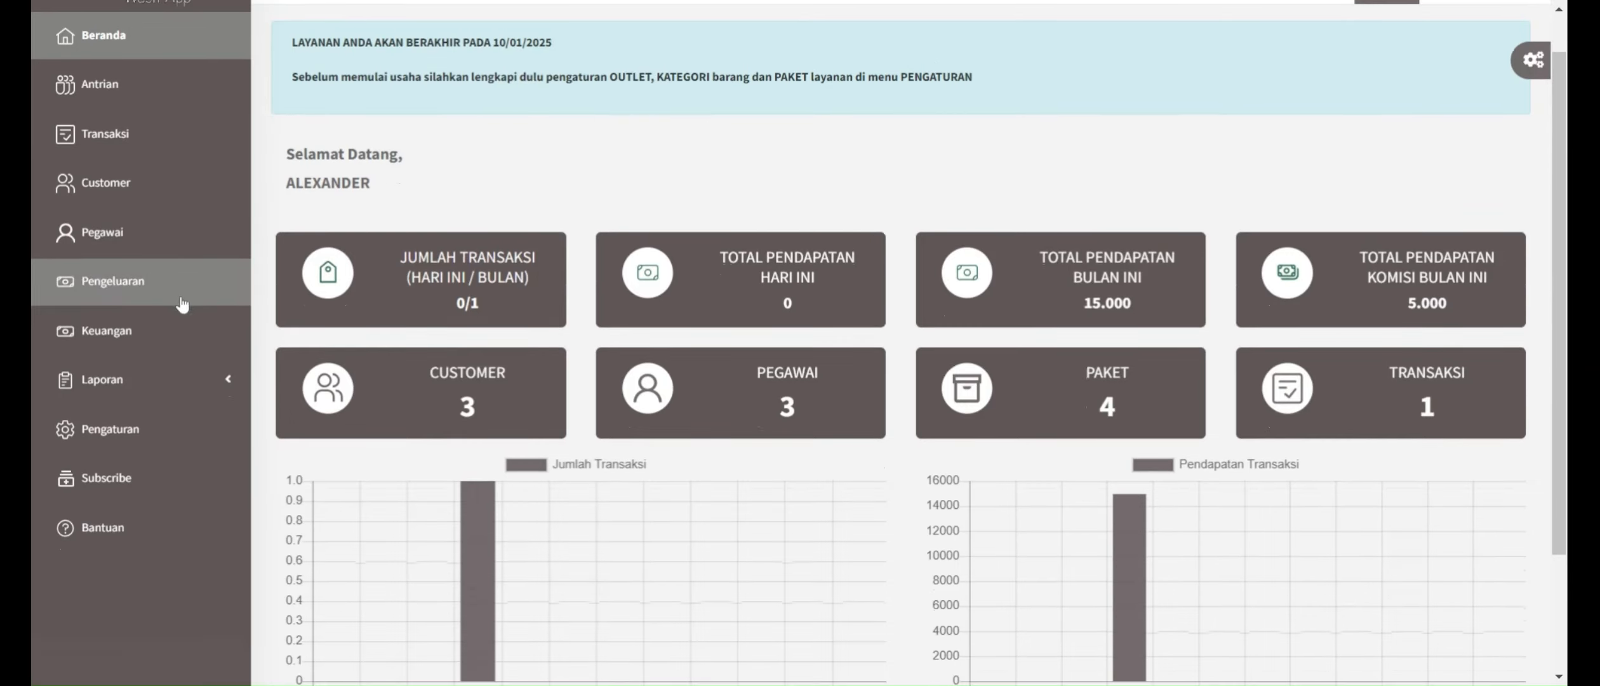
pyautogui.click(109, 432)
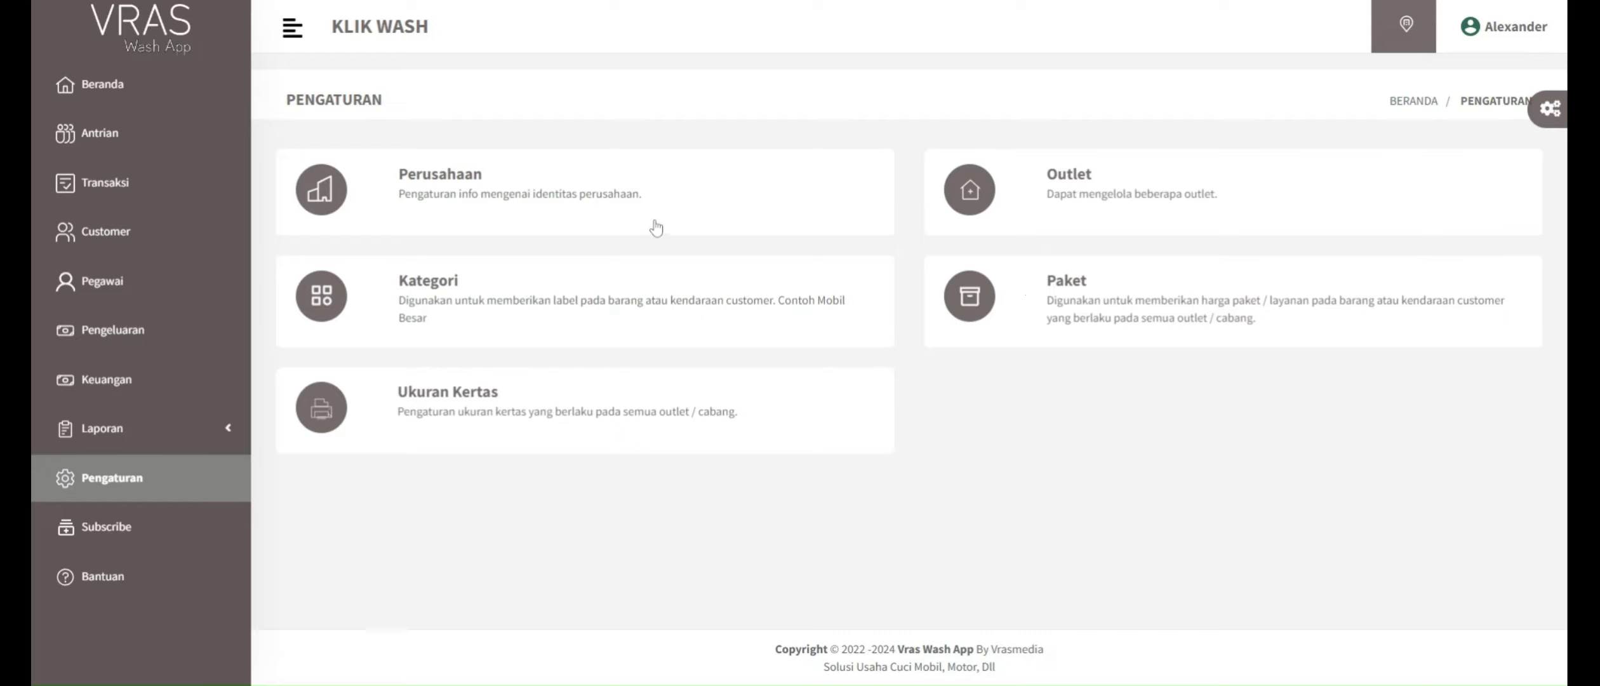
pyautogui.click(440, 175)
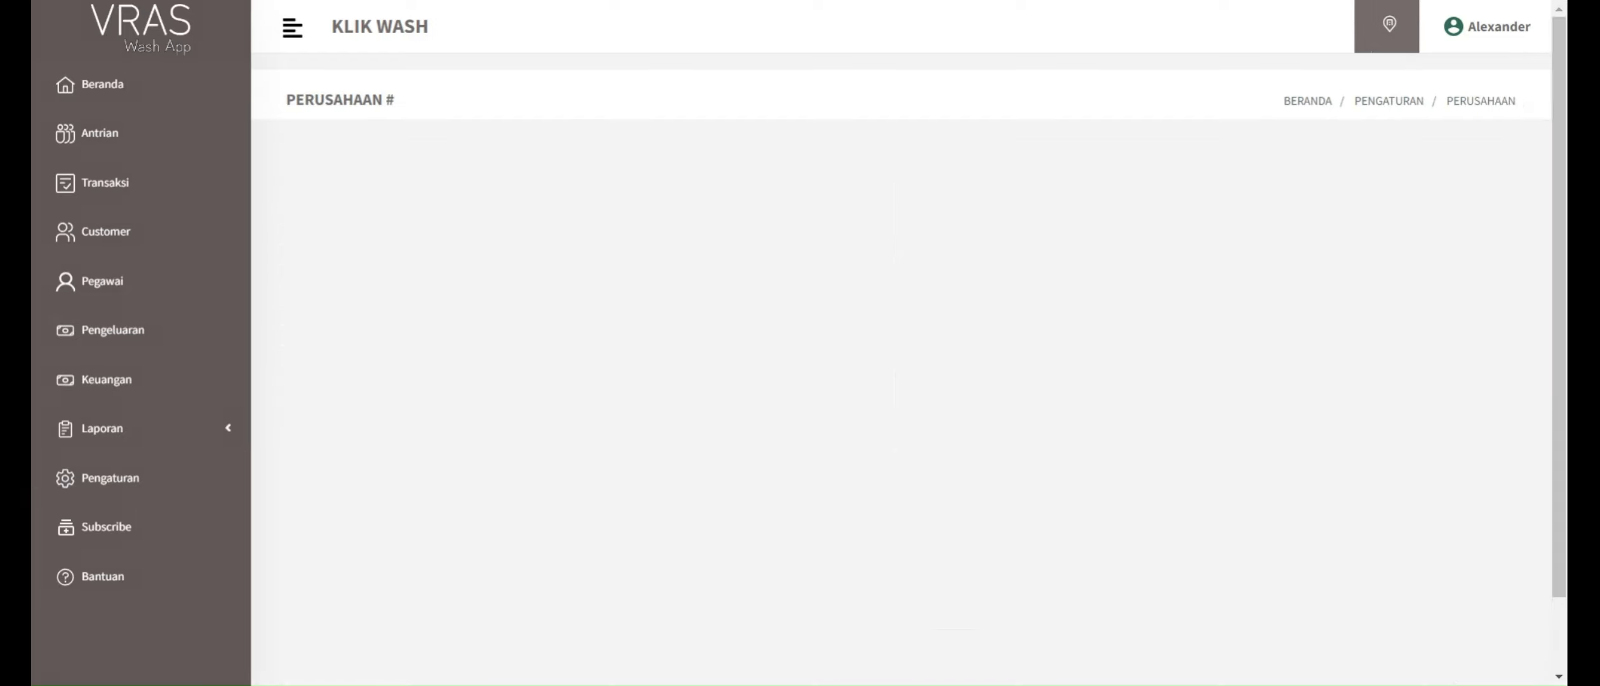
pyautogui.scroll(-1, 800, 343)
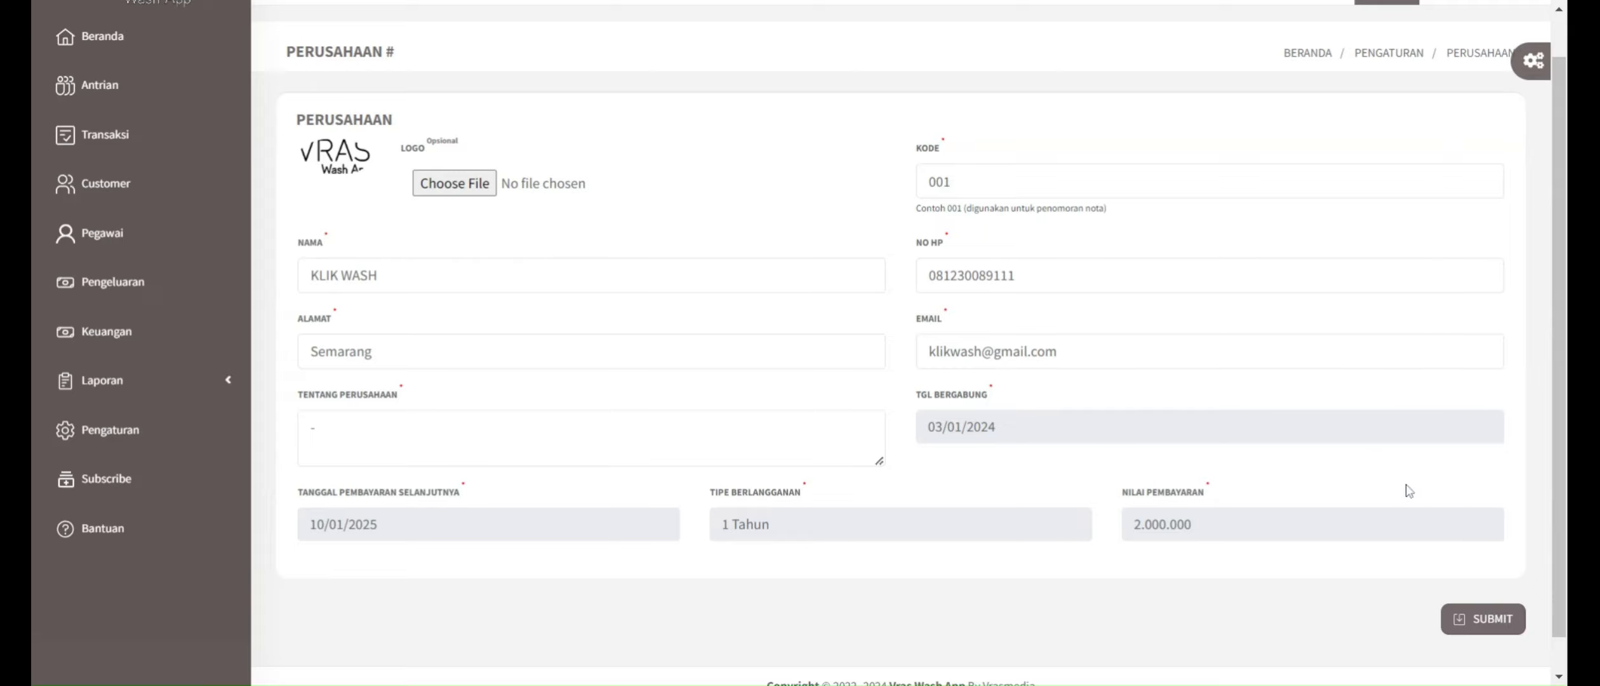
pyautogui.click(1491, 621)
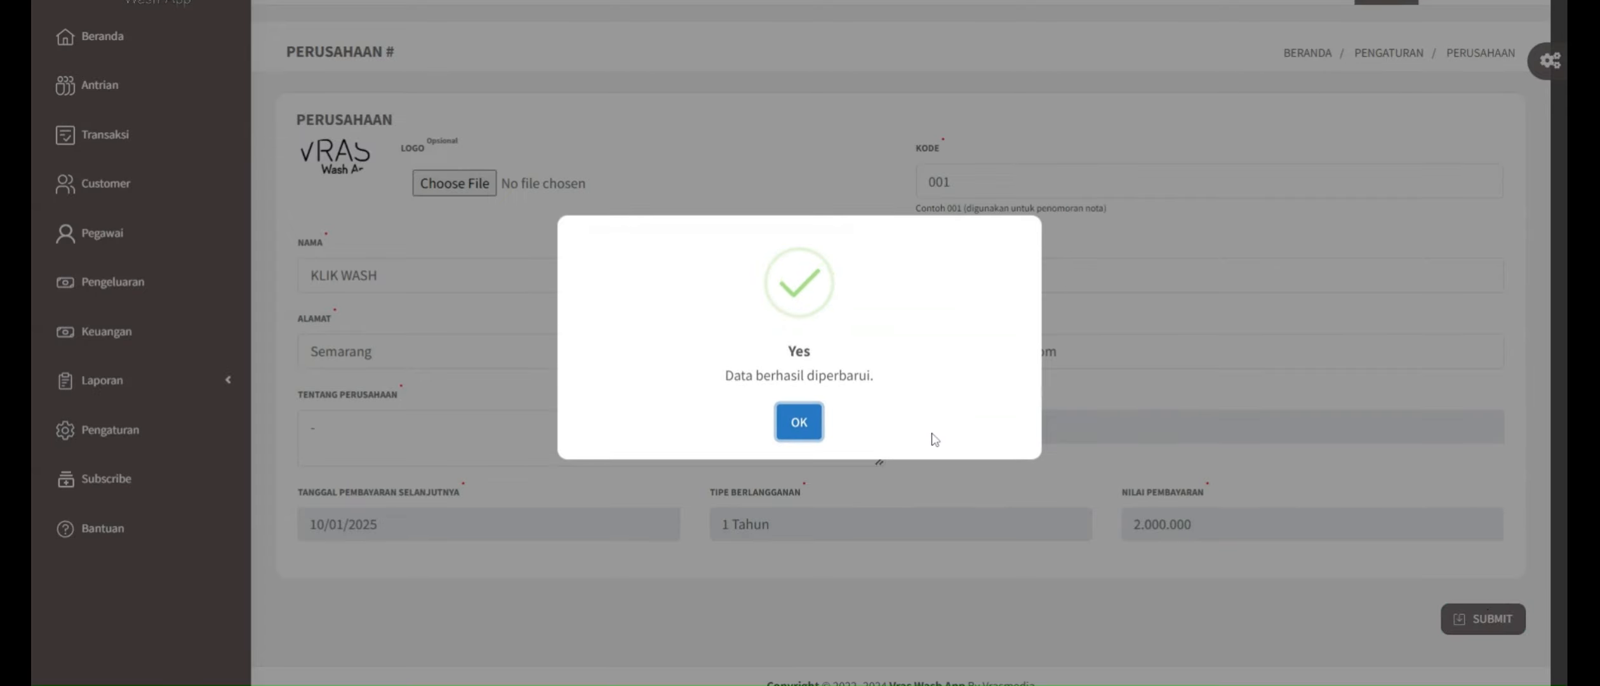
pyautogui.click(799, 422)
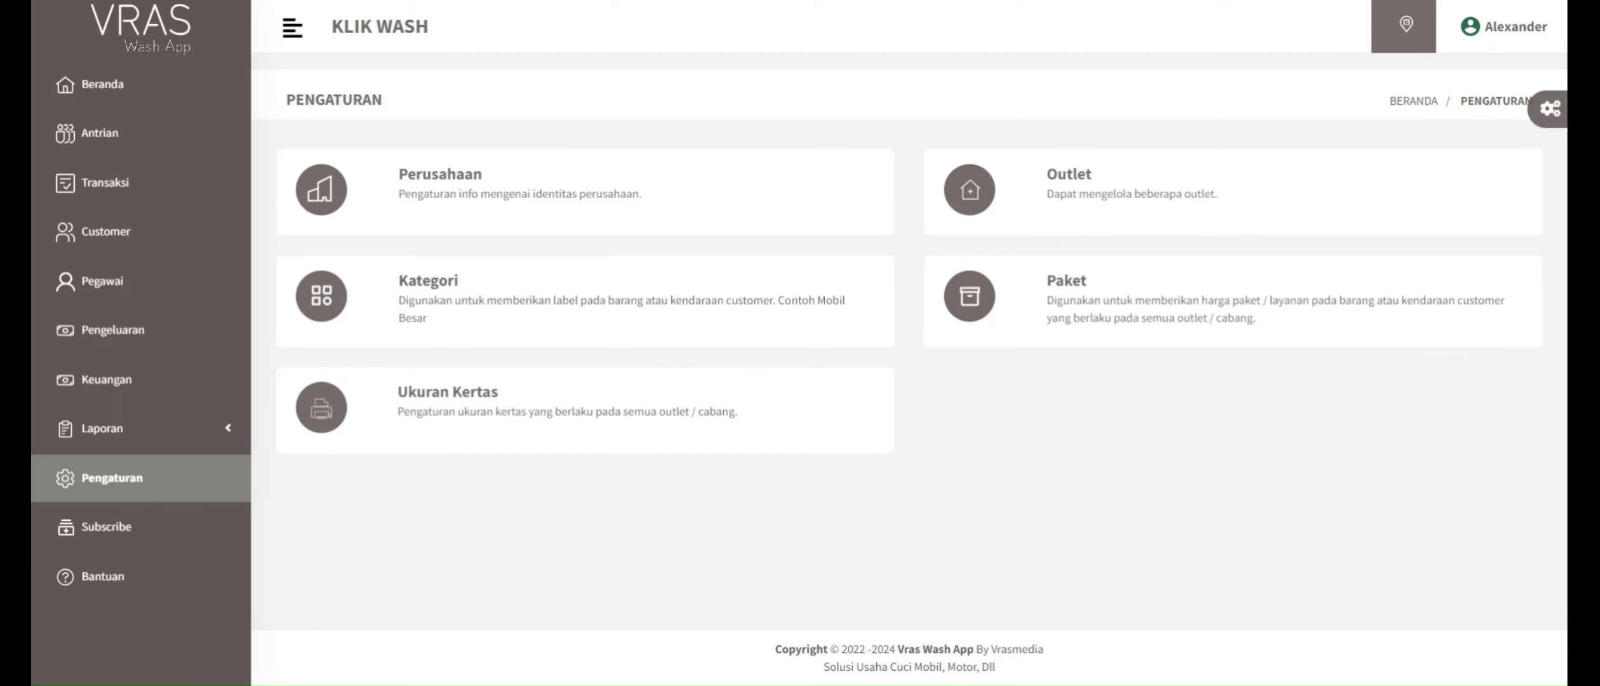
# Step: Open the KLIK WASH outlet for editing in the Outlet settings, review its details and daily quota, and save the record
pyautogui.click(1080, 190)
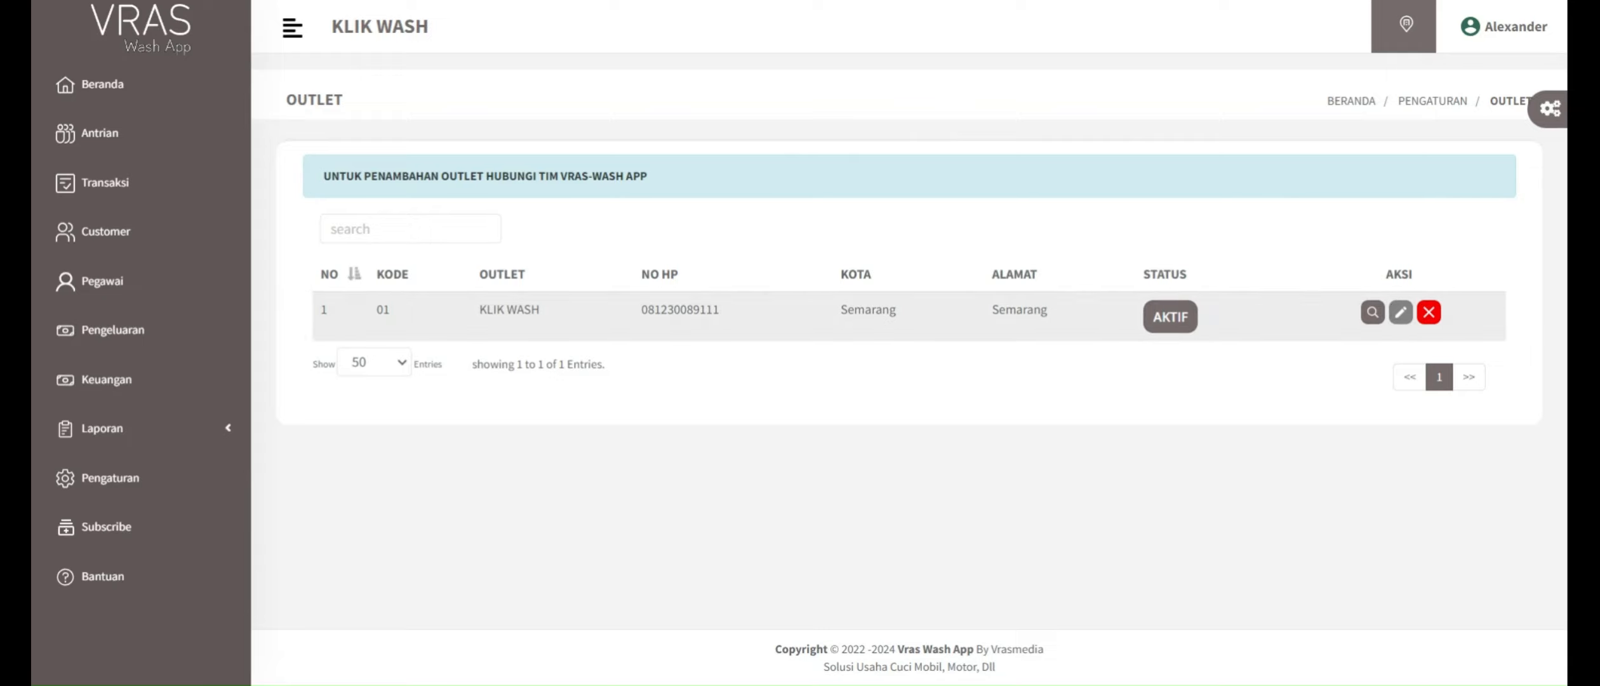
pyautogui.click(1399, 312)
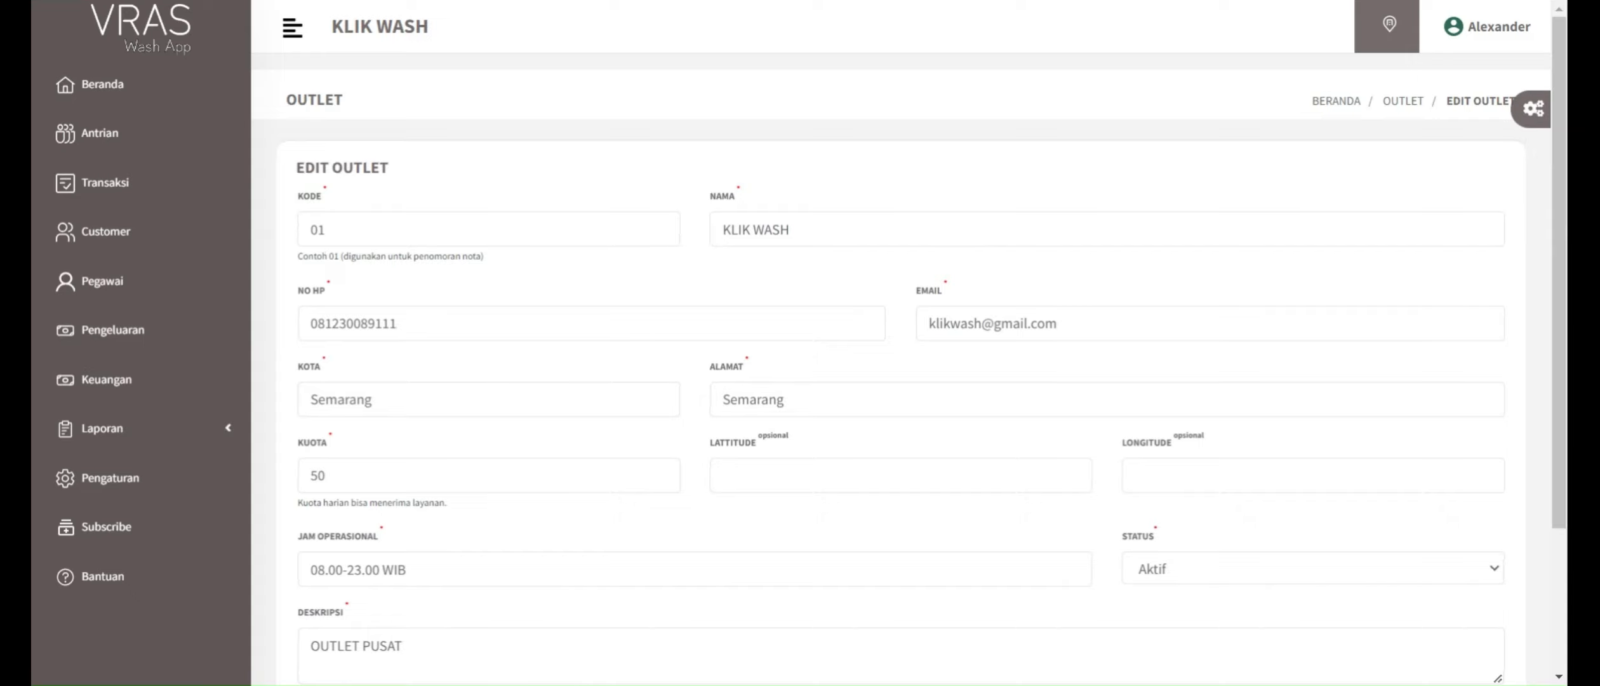
pyautogui.scroll(-2, 568, 329)
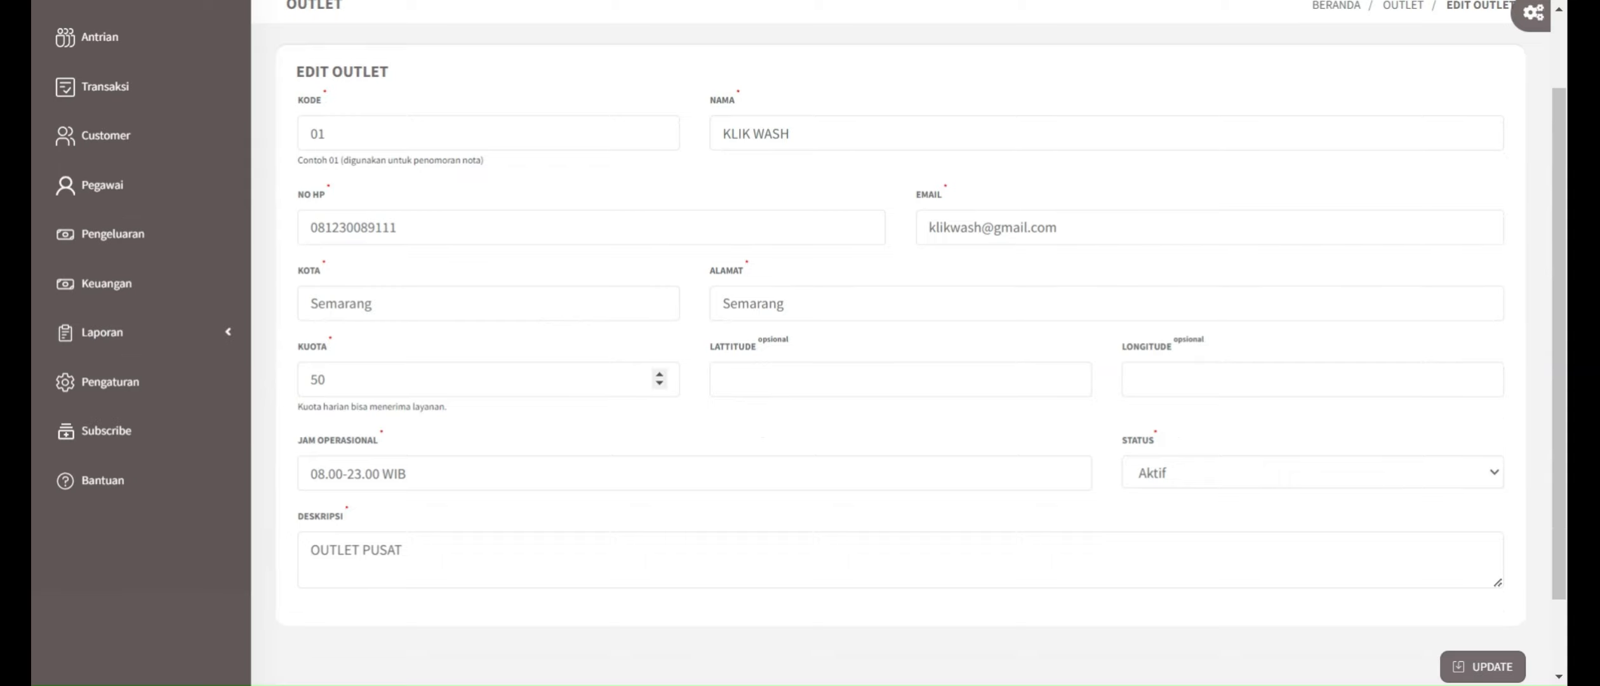
pyautogui.click(326, 380)
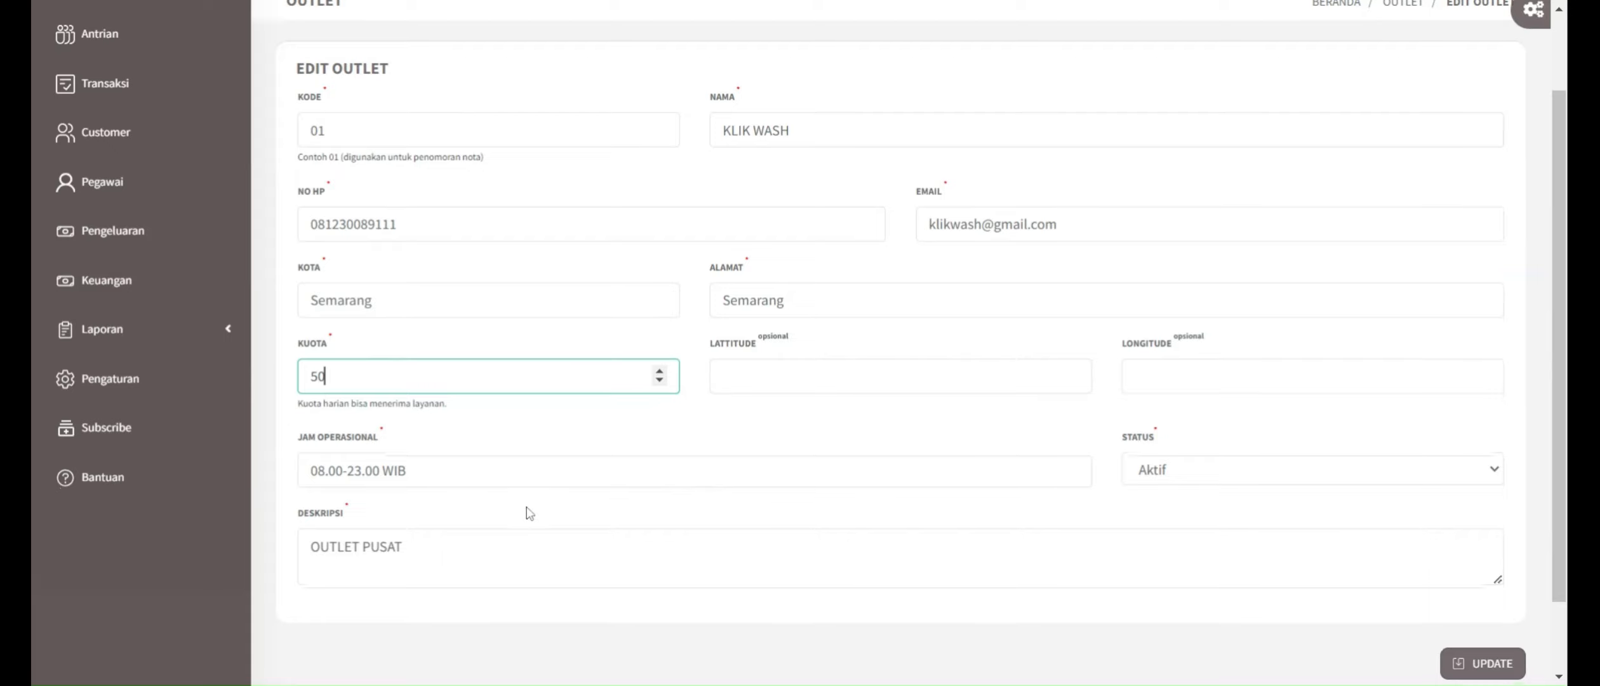
pyautogui.scroll(-1, 525, 517)
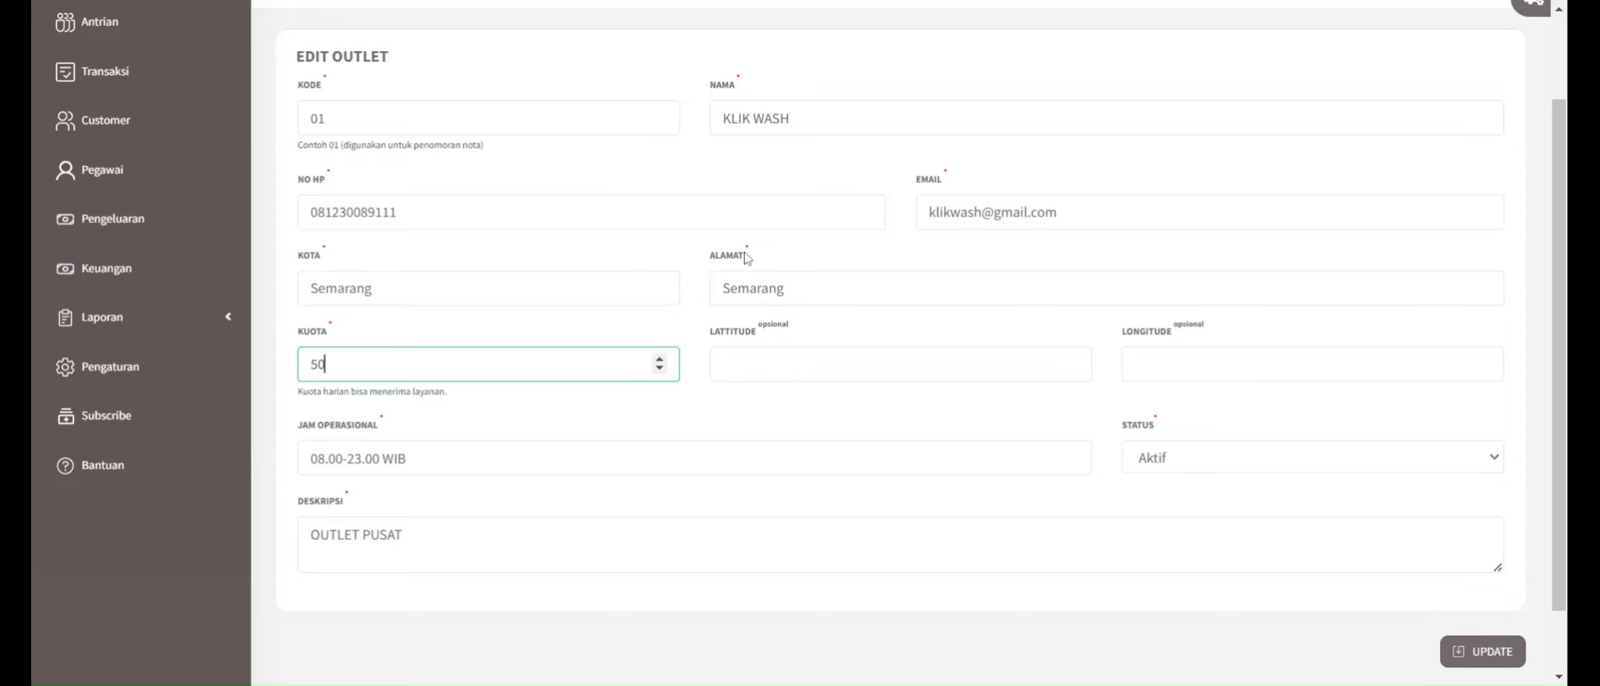
pyautogui.scroll(2, 799, 343)
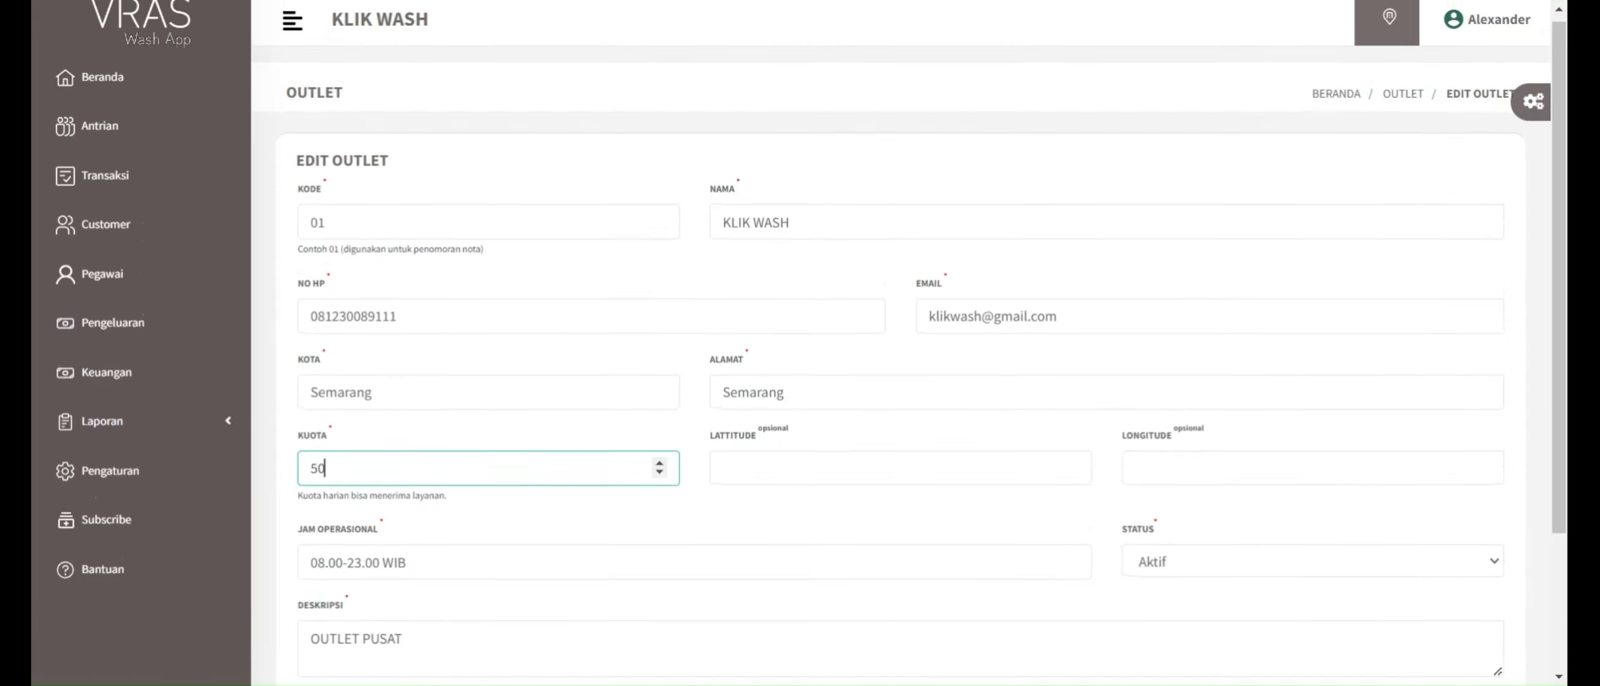
pyautogui.scroll(-3, 800, 343)
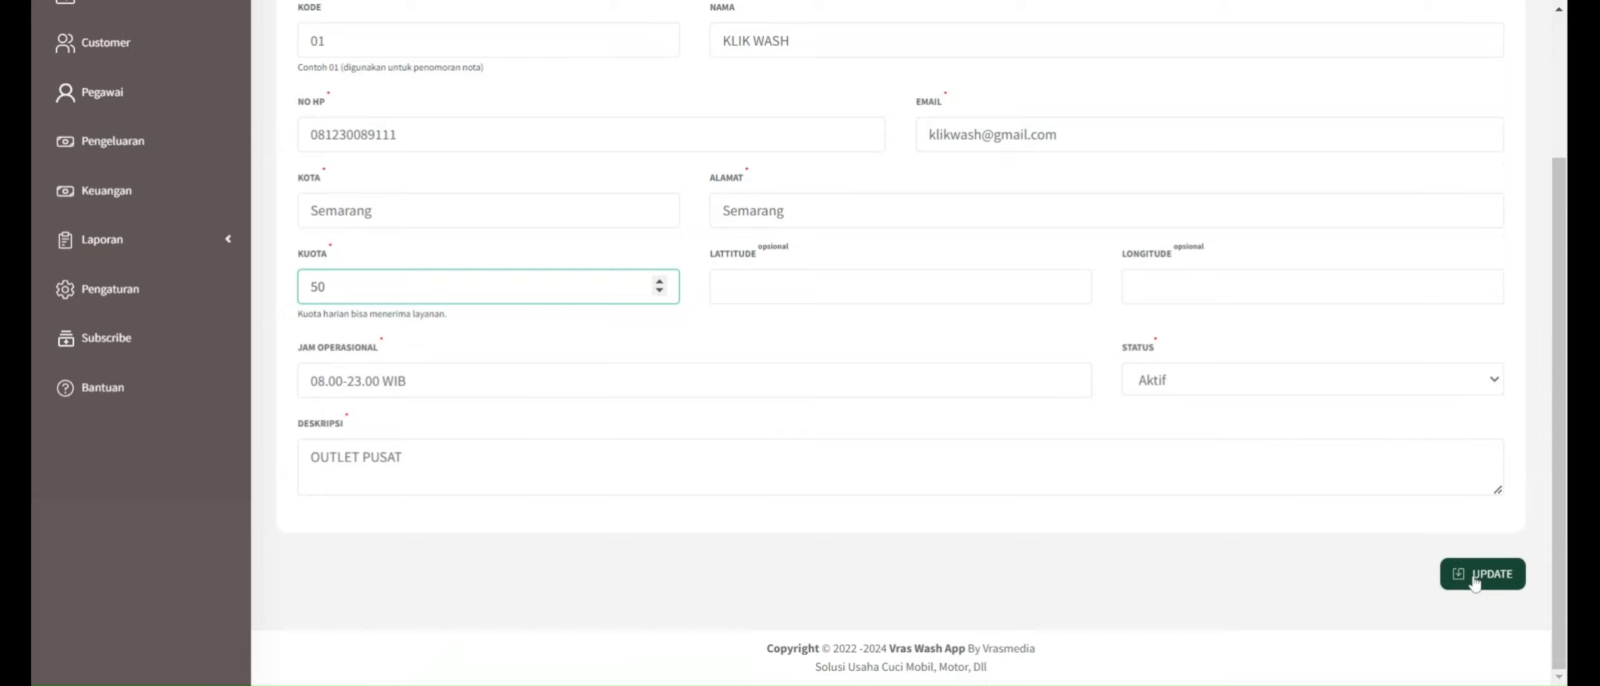
pyautogui.click(1474, 579)
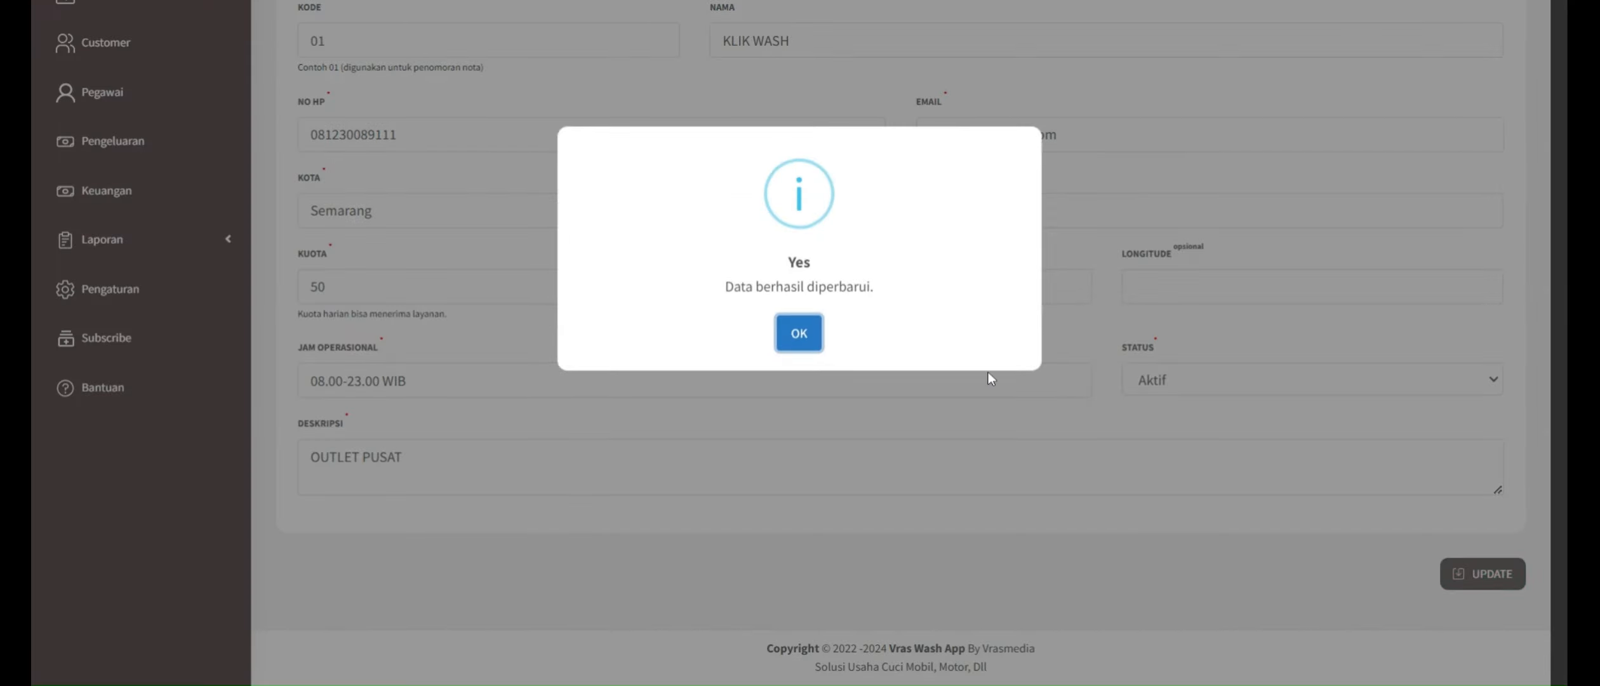
pyautogui.click(800, 335)
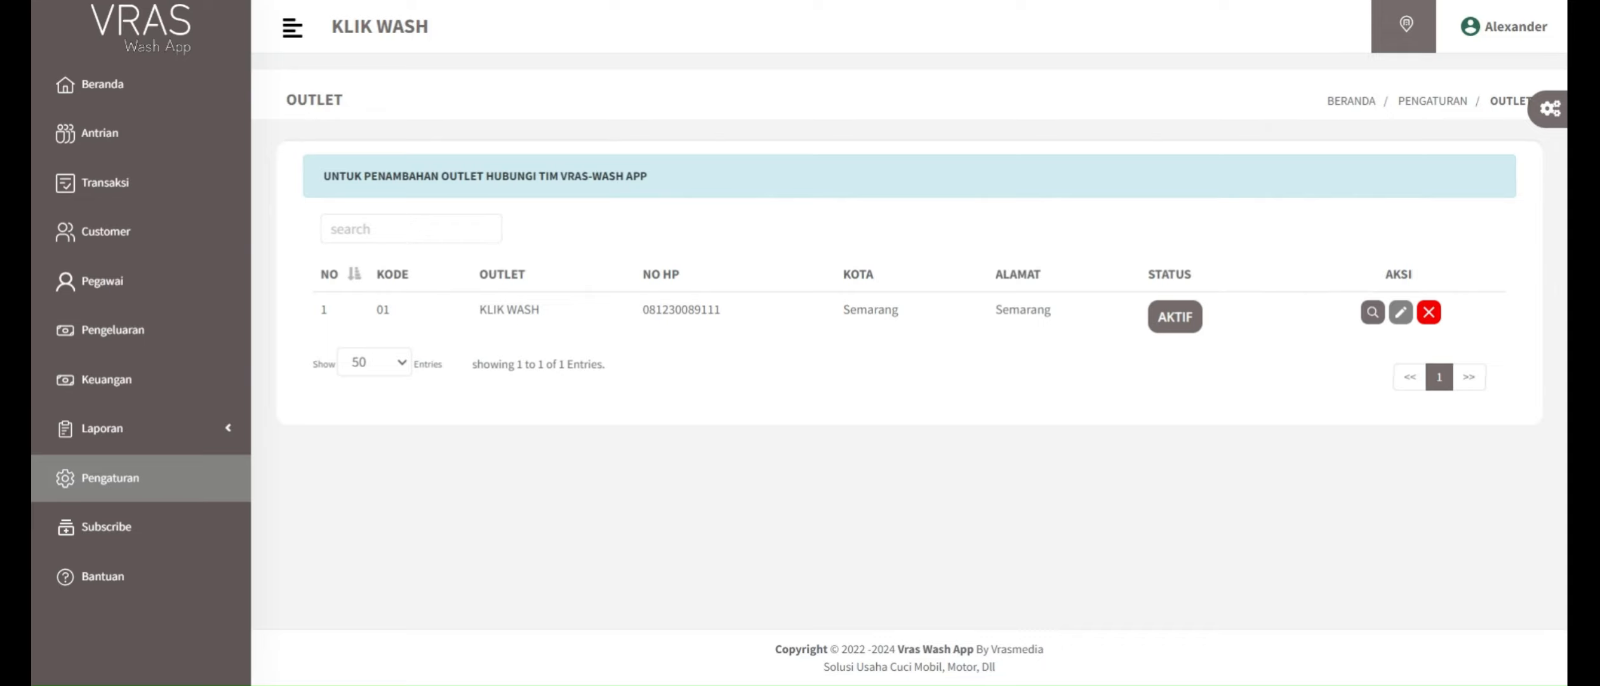
# Step: Add a category named "Truk" with the description "-" in the Kategori settings
pyautogui.click(110, 478)
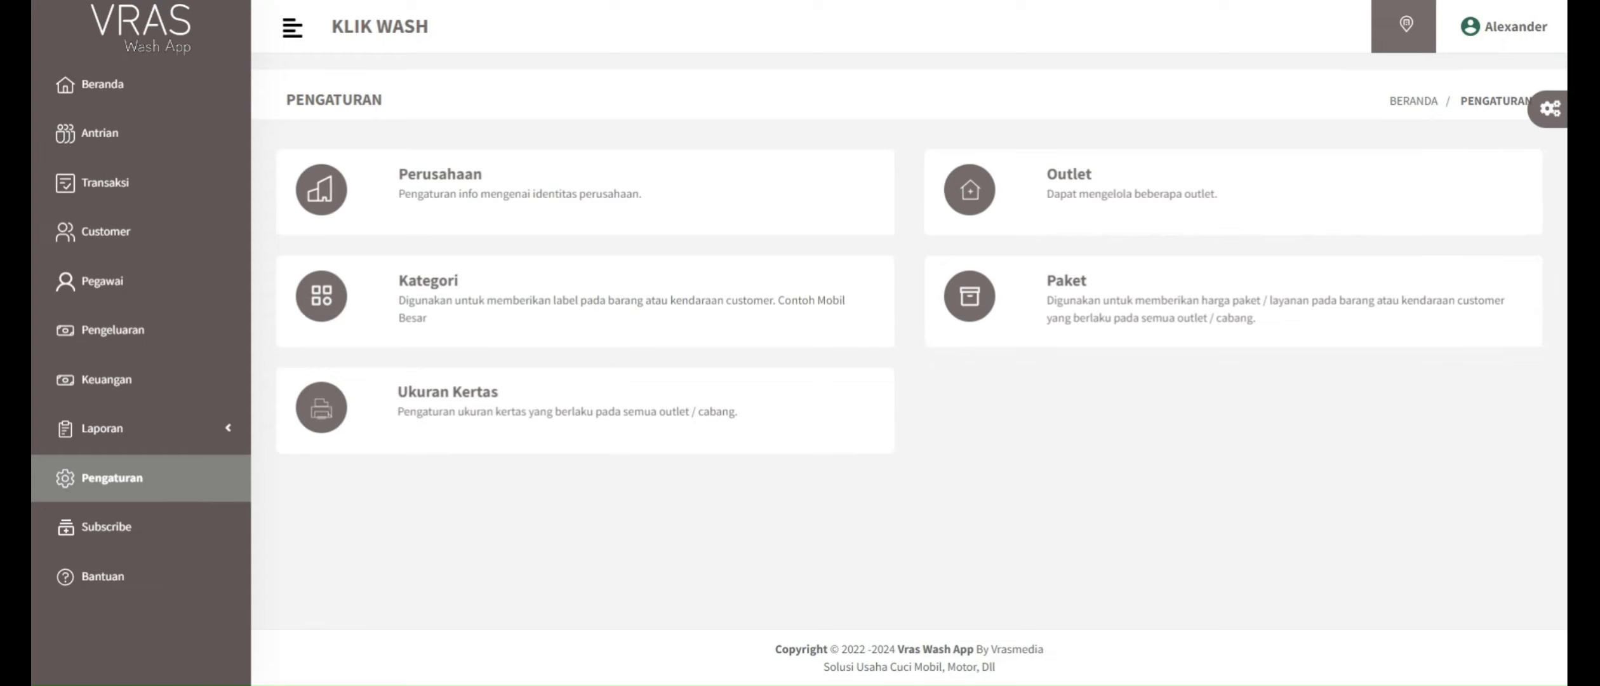
pyautogui.click(483, 315)
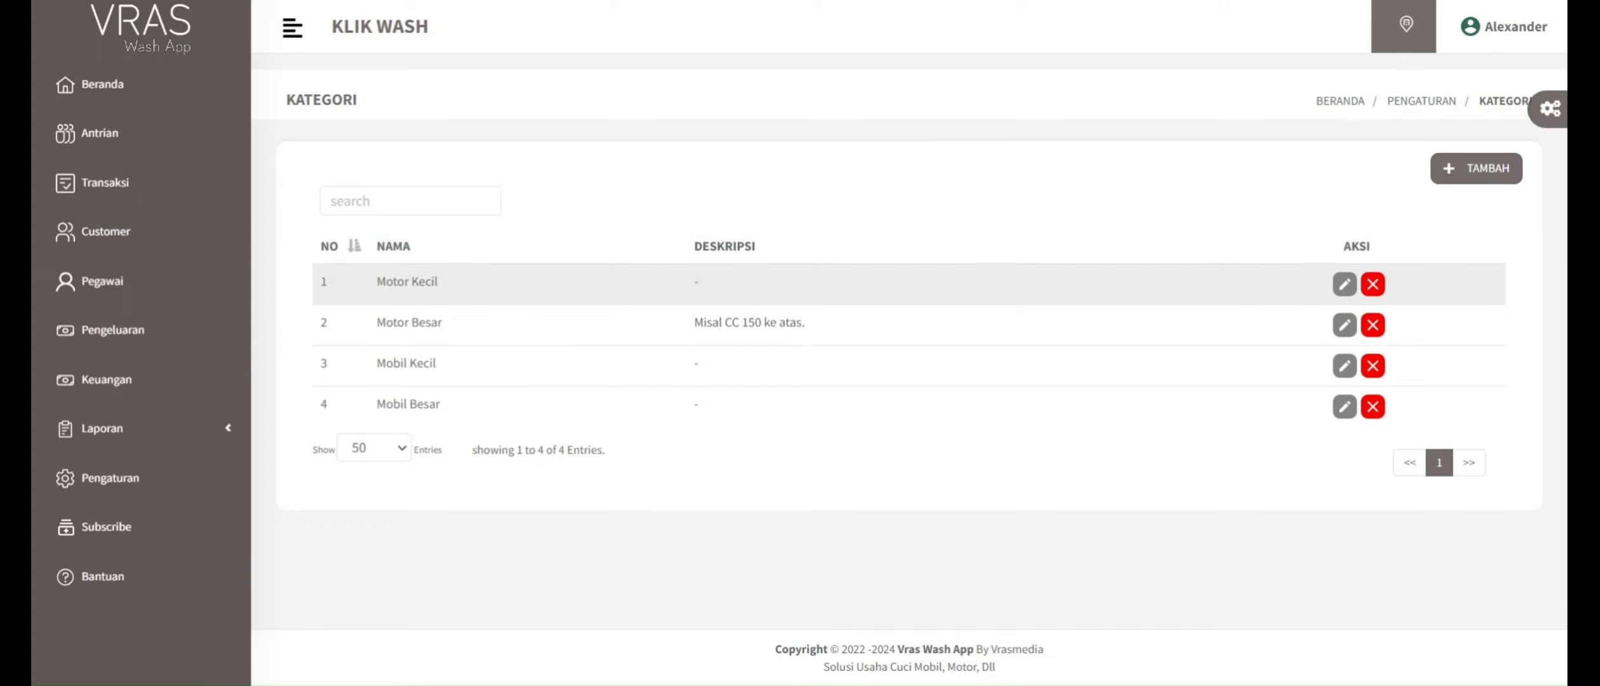
pyautogui.click(1479, 170)
pyautogui.click(1483, 180)
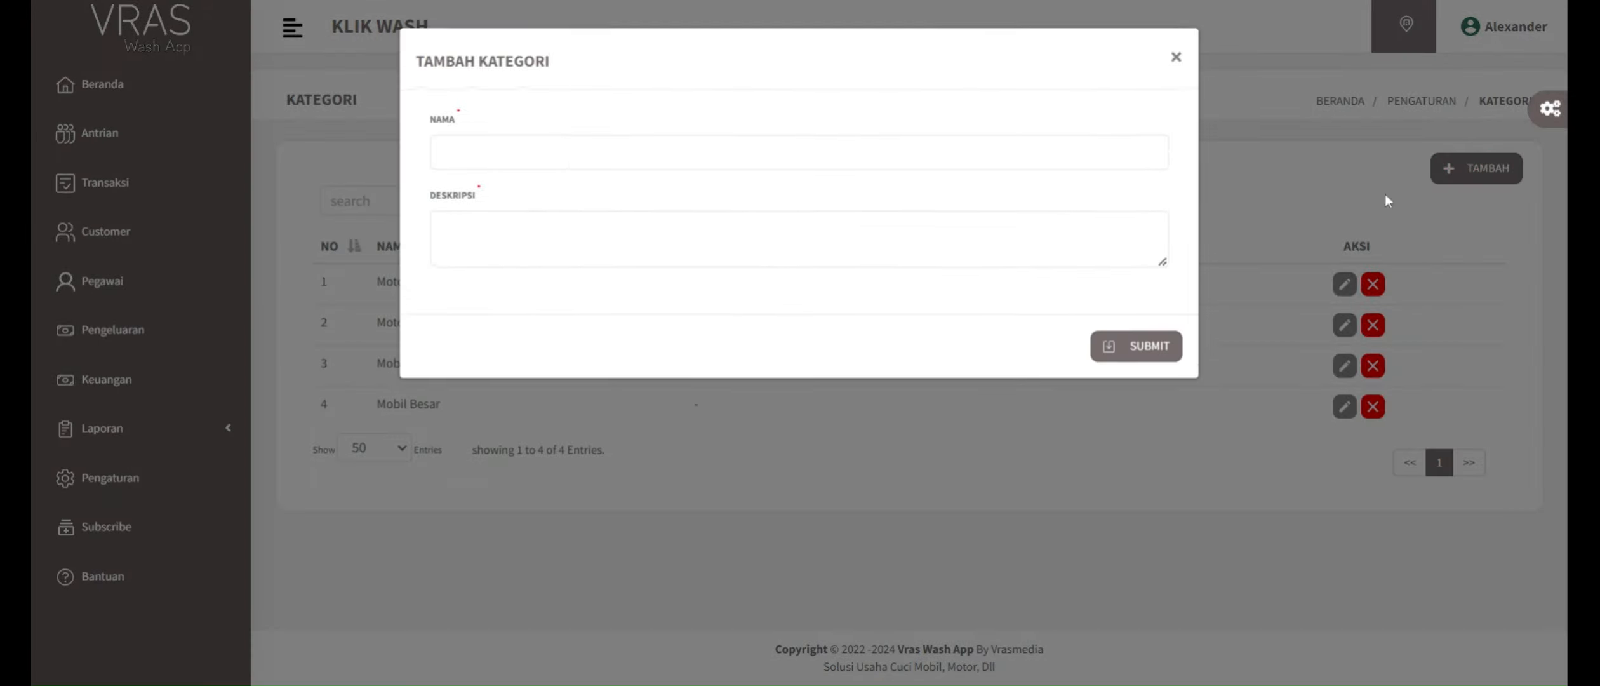
pyautogui.click(645, 155)
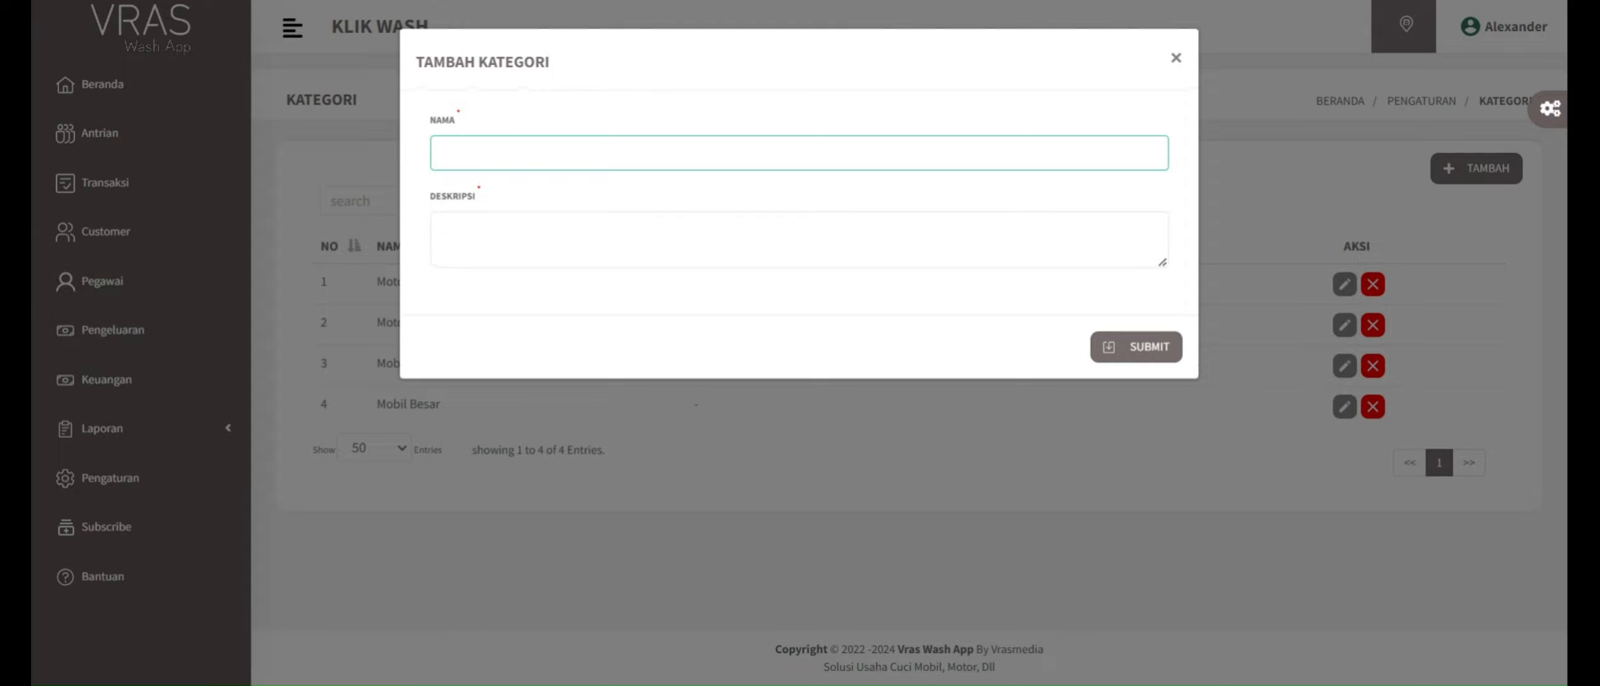
pyautogui.write('Truk')
pyautogui.press('Tab')
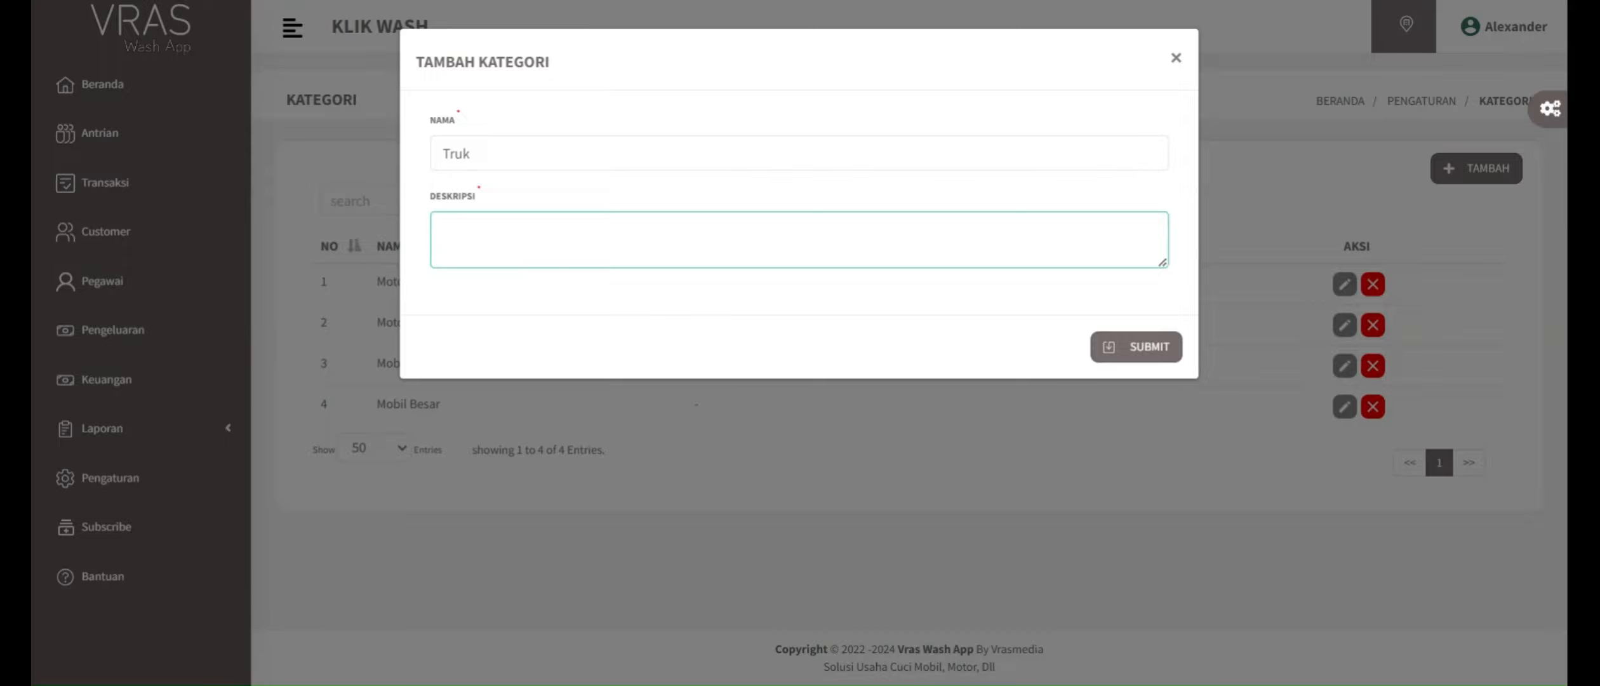
pyautogui.write('-')
pyautogui.click(1124, 346)
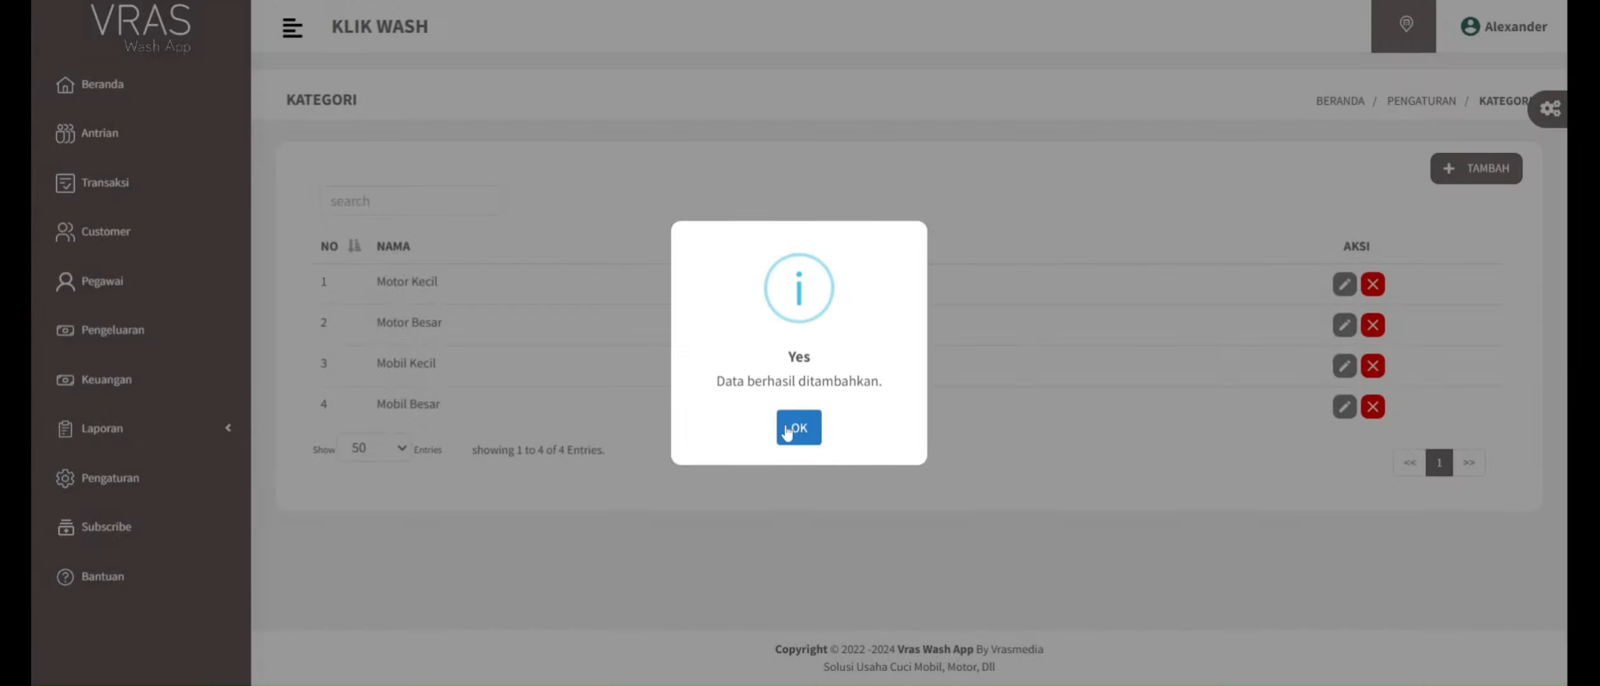
pyautogui.click(799, 426)
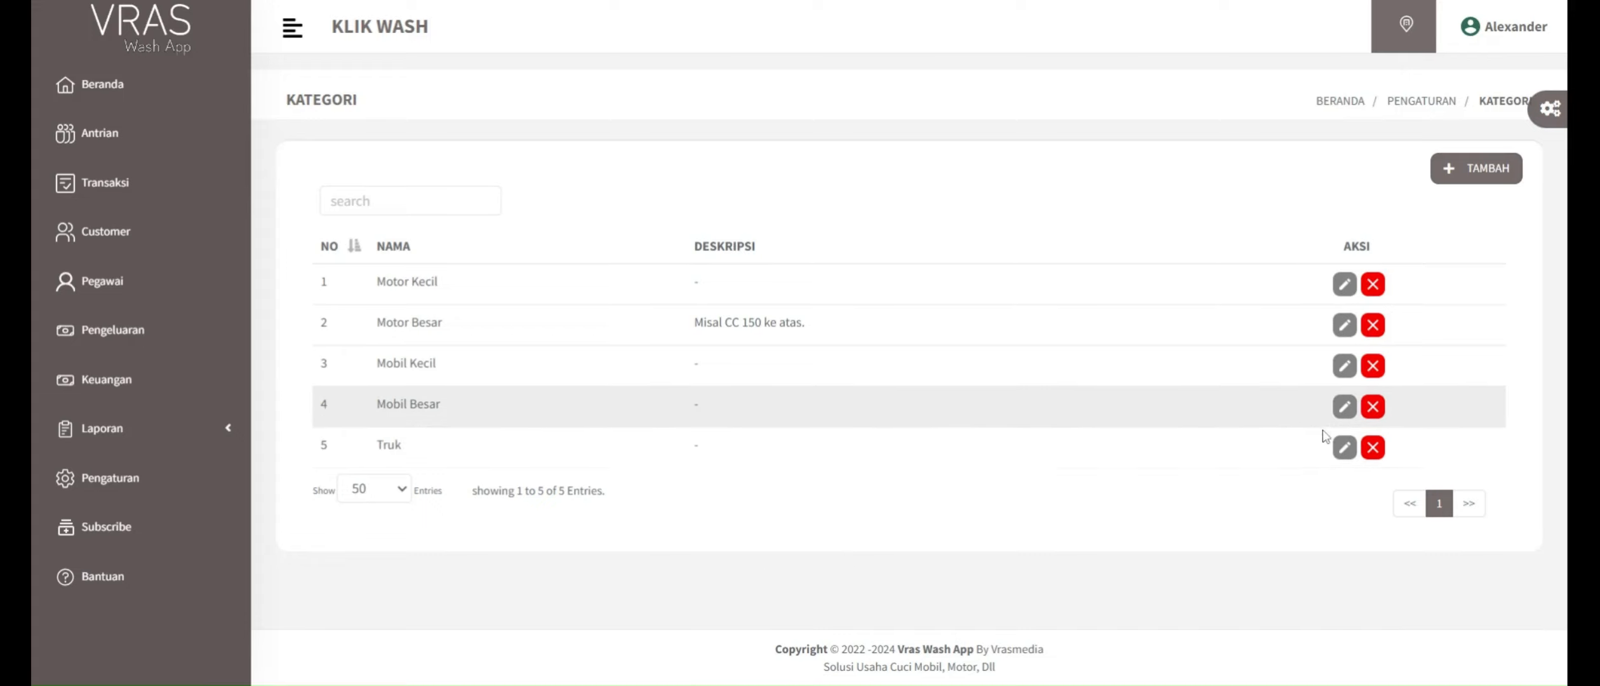
# Step: Look at the Truk category's edit form and its deletion confirmation, dismissing both
pyautogui.click(1351, 454)
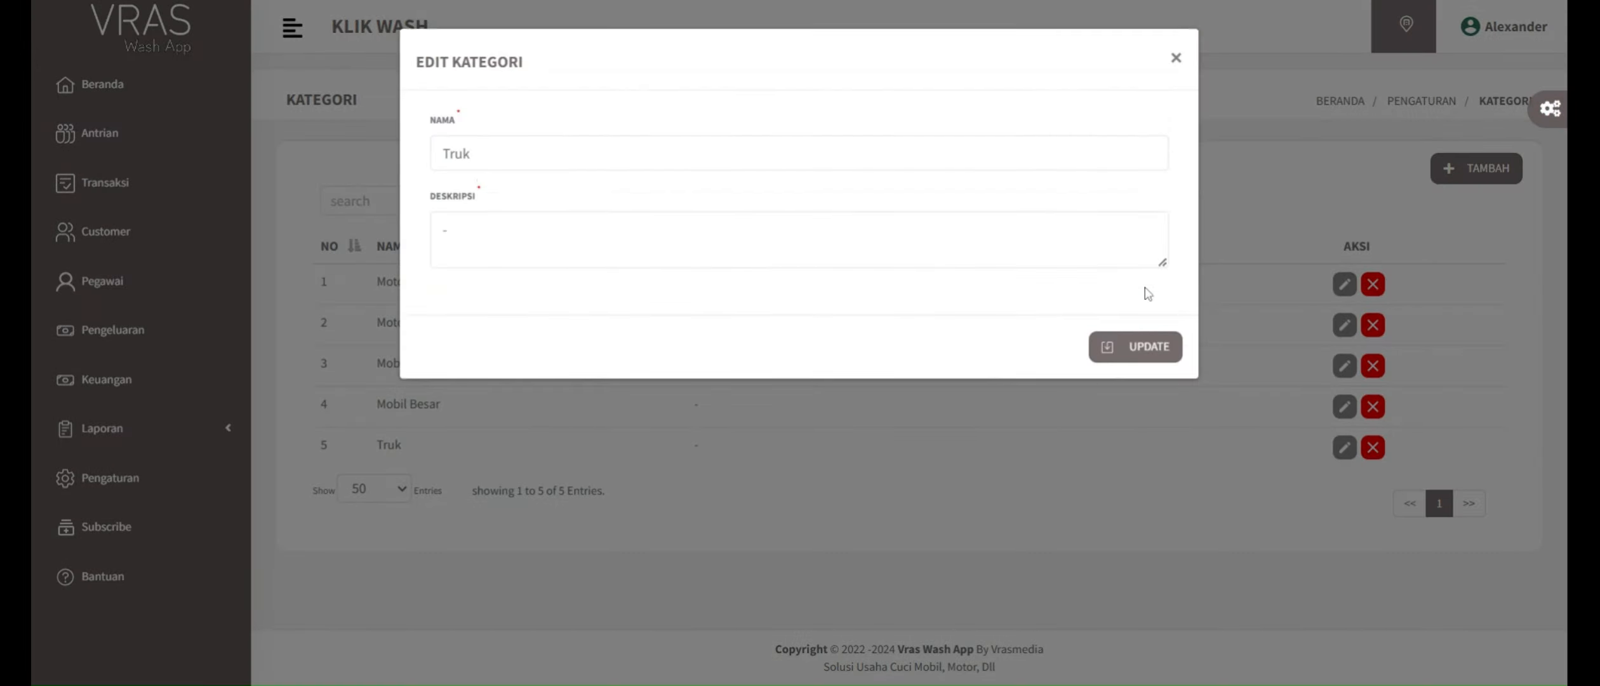
pyautogui.click(1175, 58)
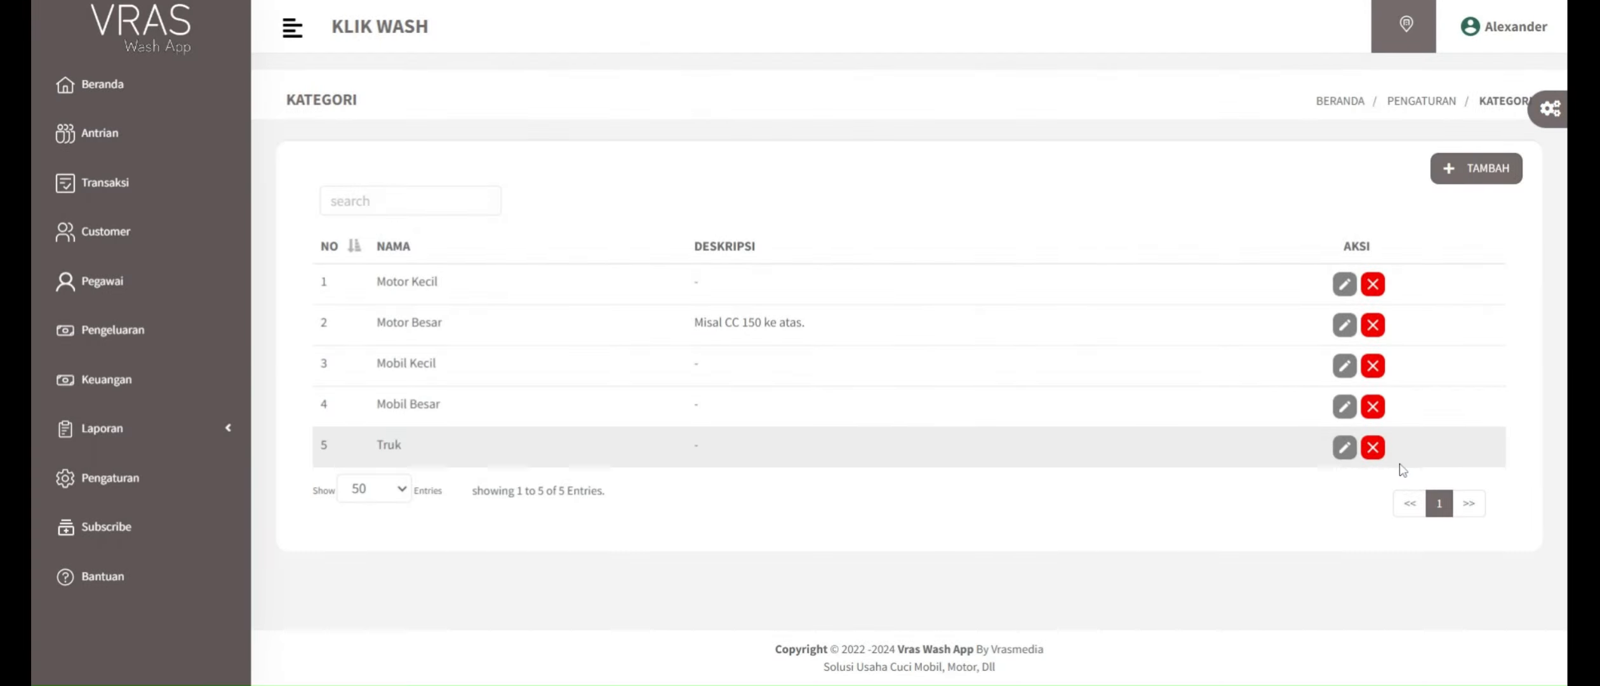
pyautogui.click(1373, 447)
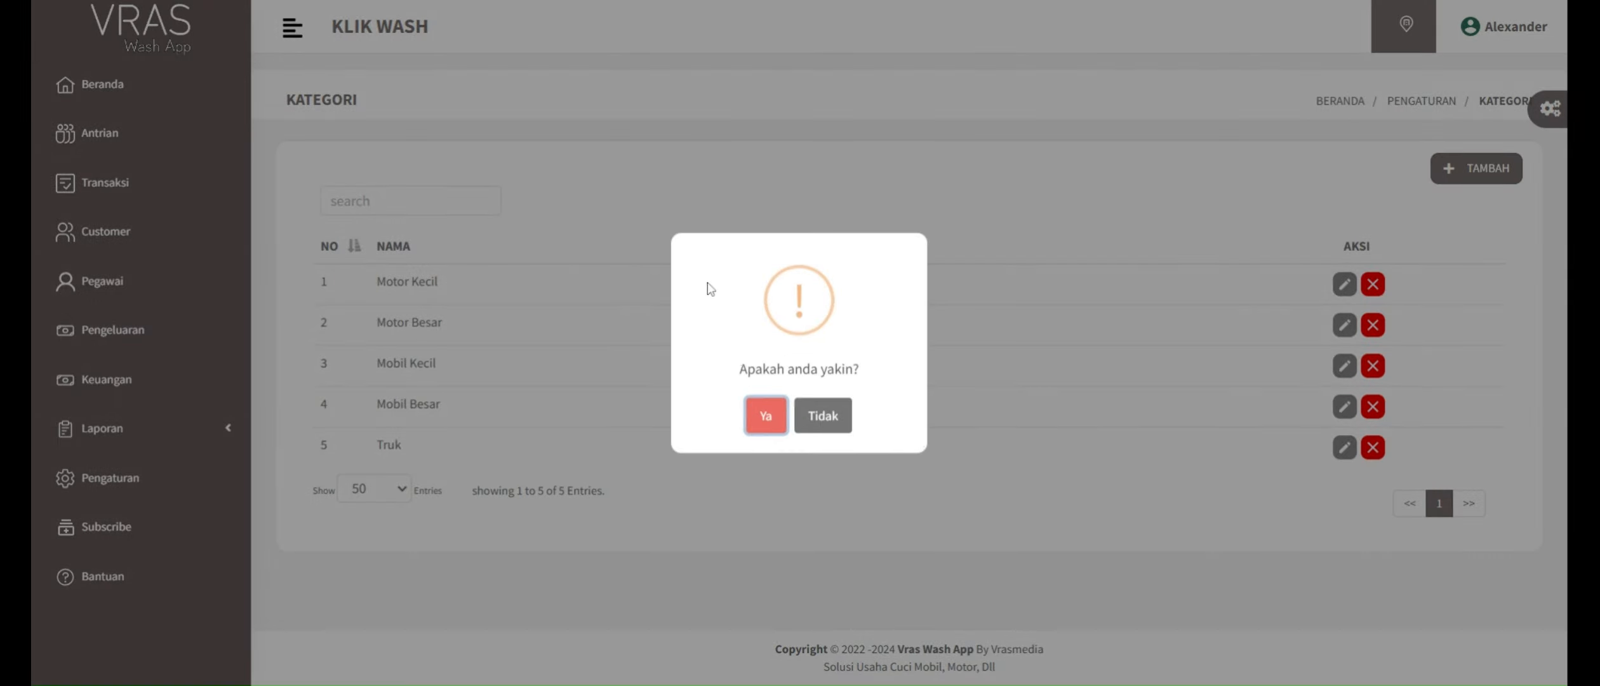
pyautogui.click(819, 420)
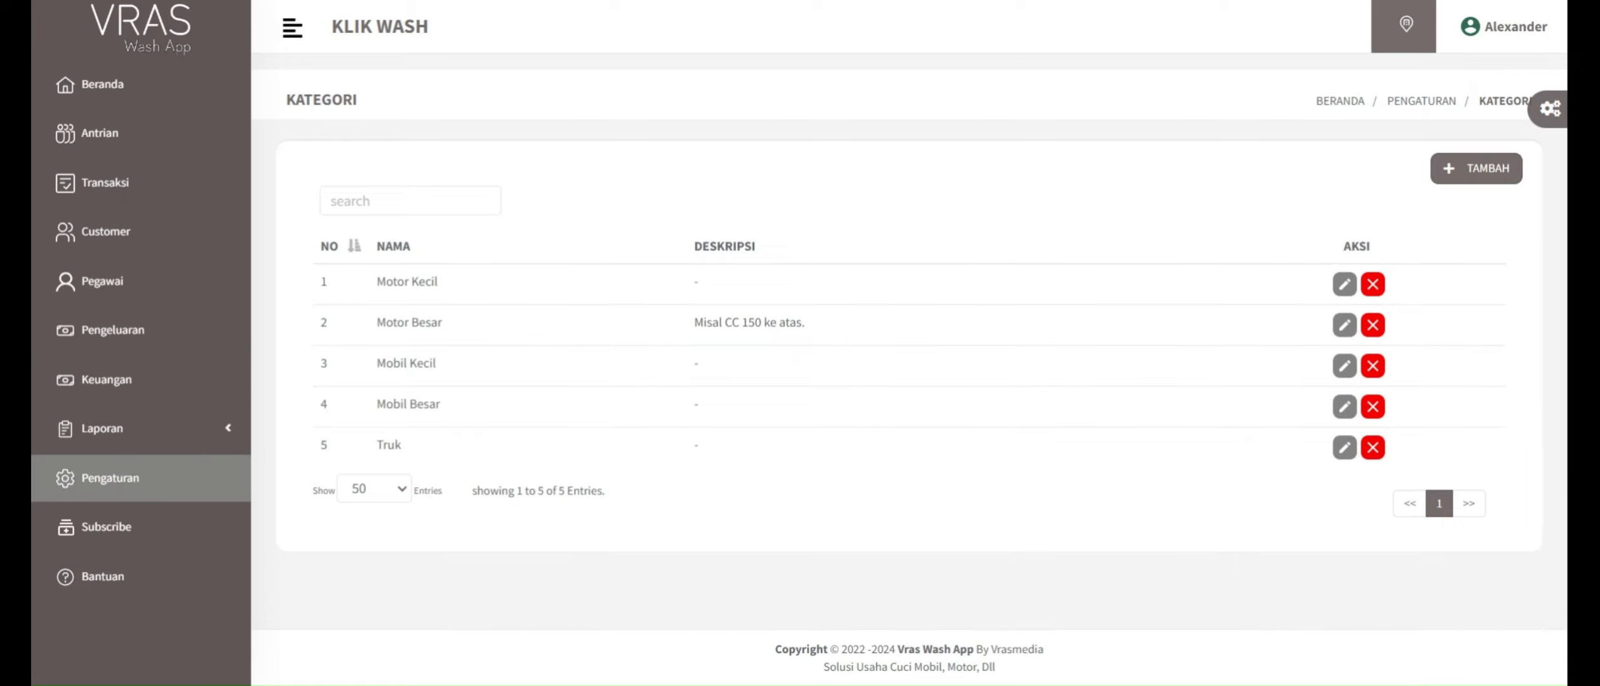
# Step: Open the Paket settings and look over the code, name, price, commission and description fields of the new-package form, closing it unsaved
pyautogui.click(112, 478)
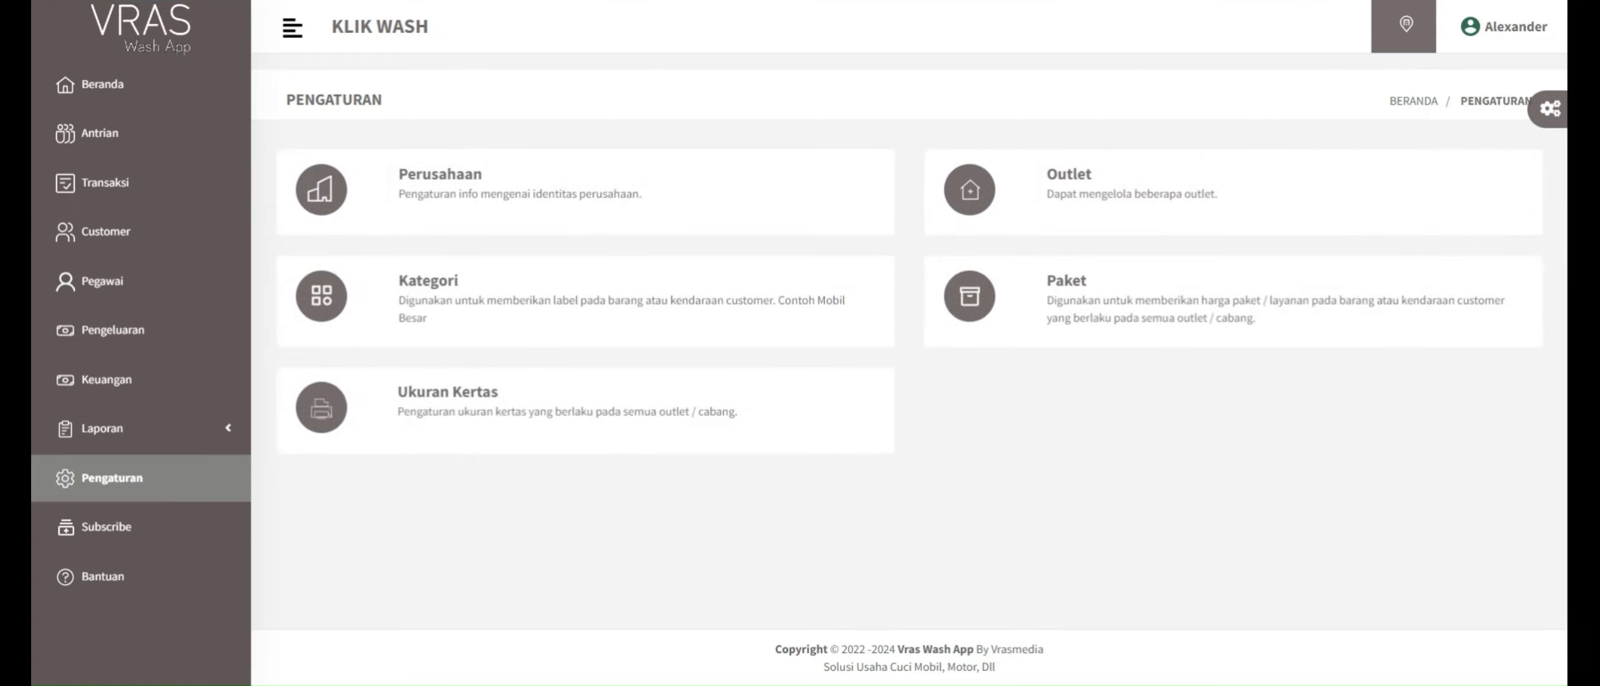
pyautogui.click(1066, 280)
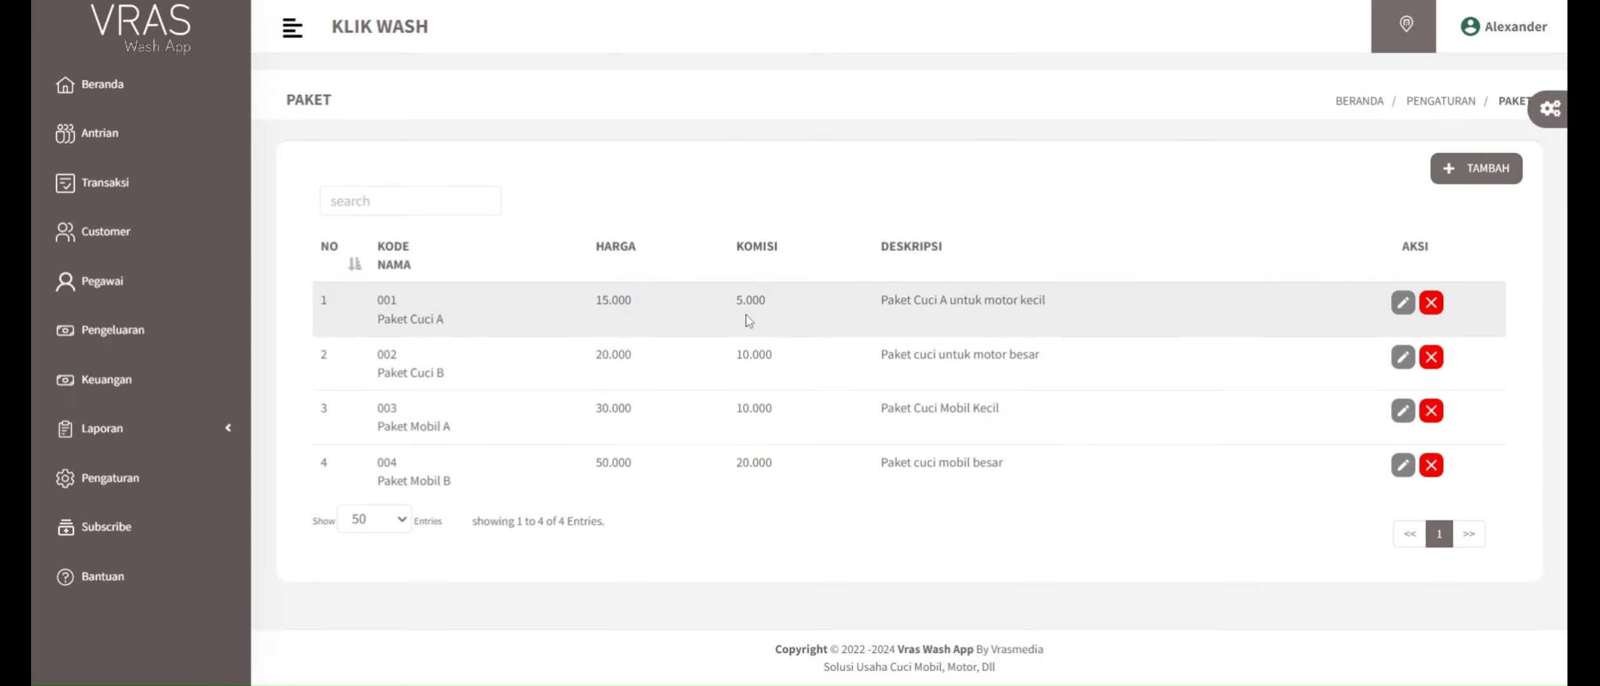
pyautogui.click(1485, 185)
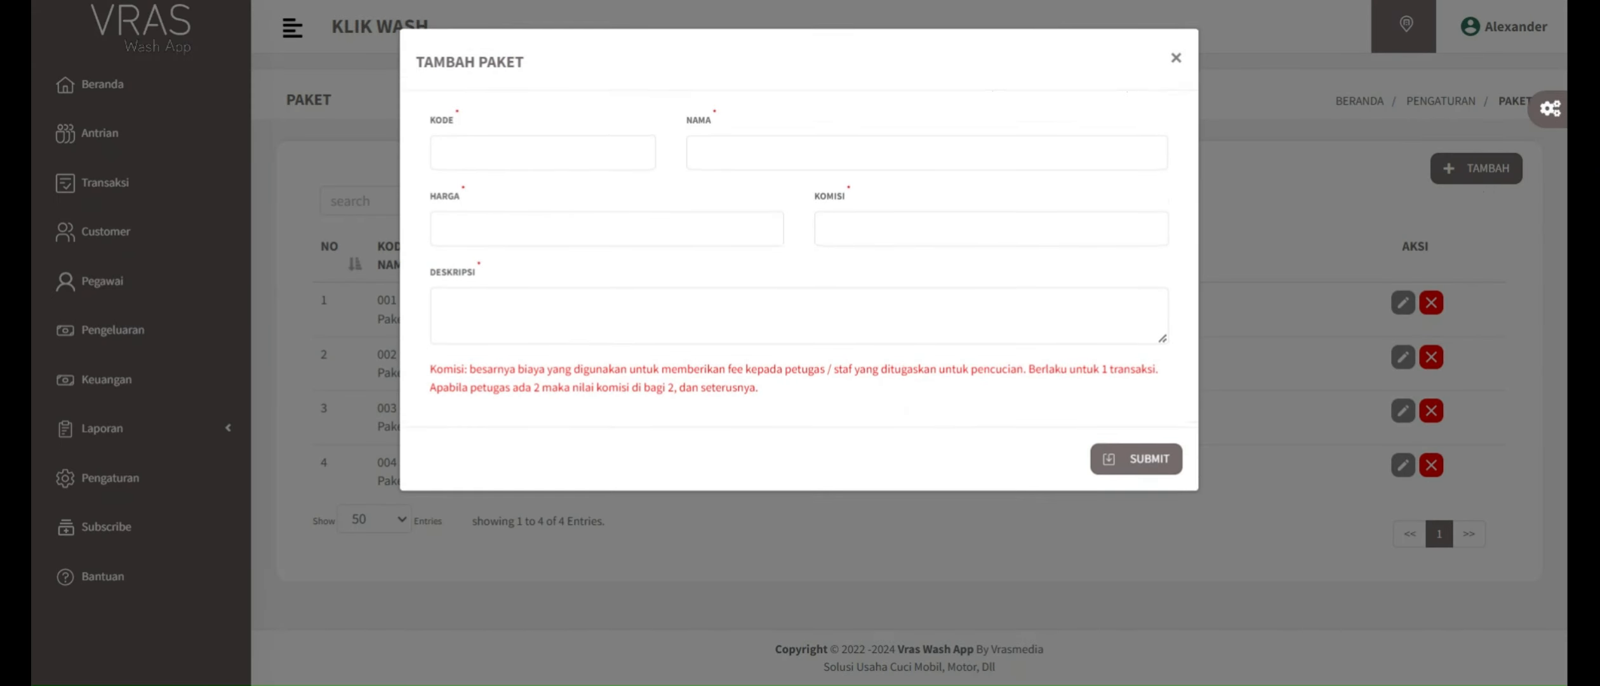
pyautogui.click(508, 153)
pyautogui.click(762, 155)
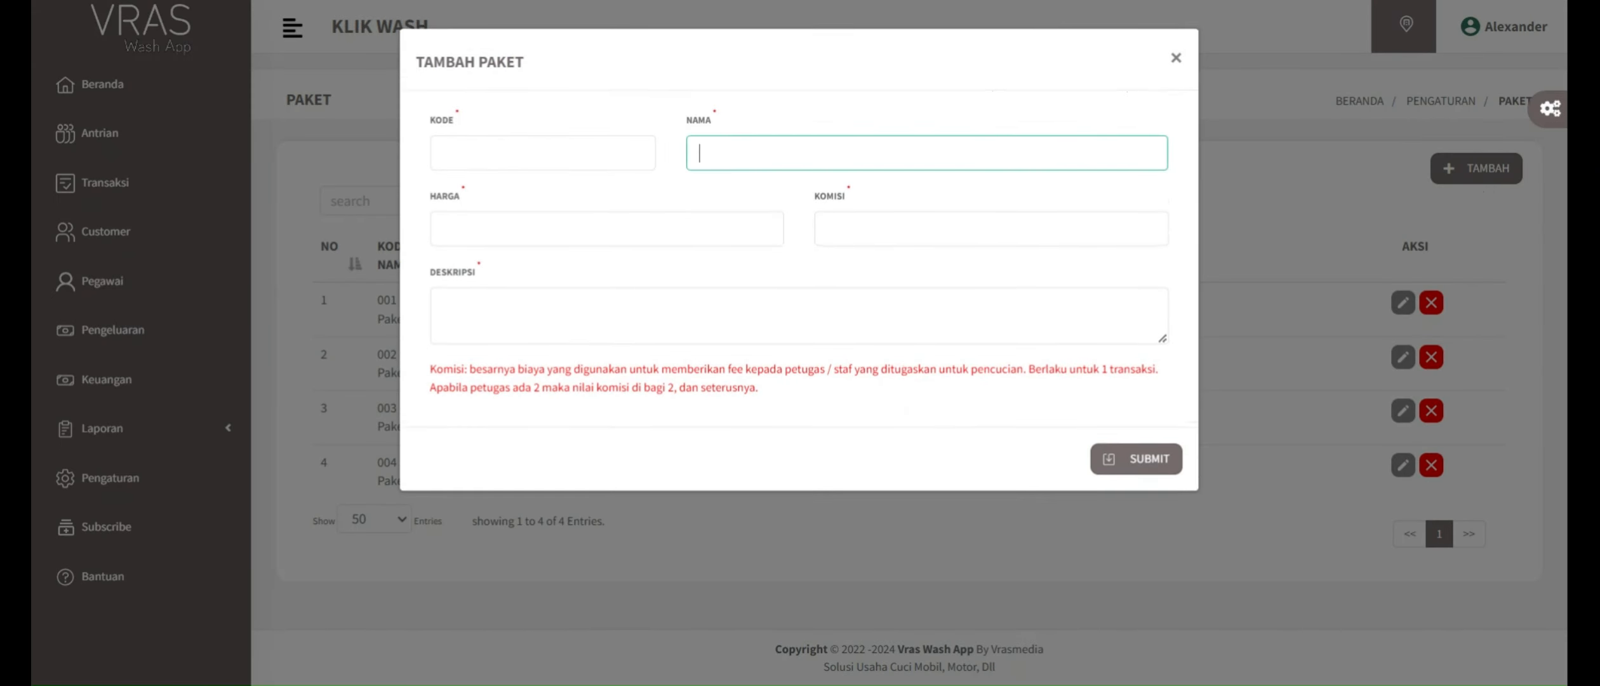
pyautogui.click(607, 229)
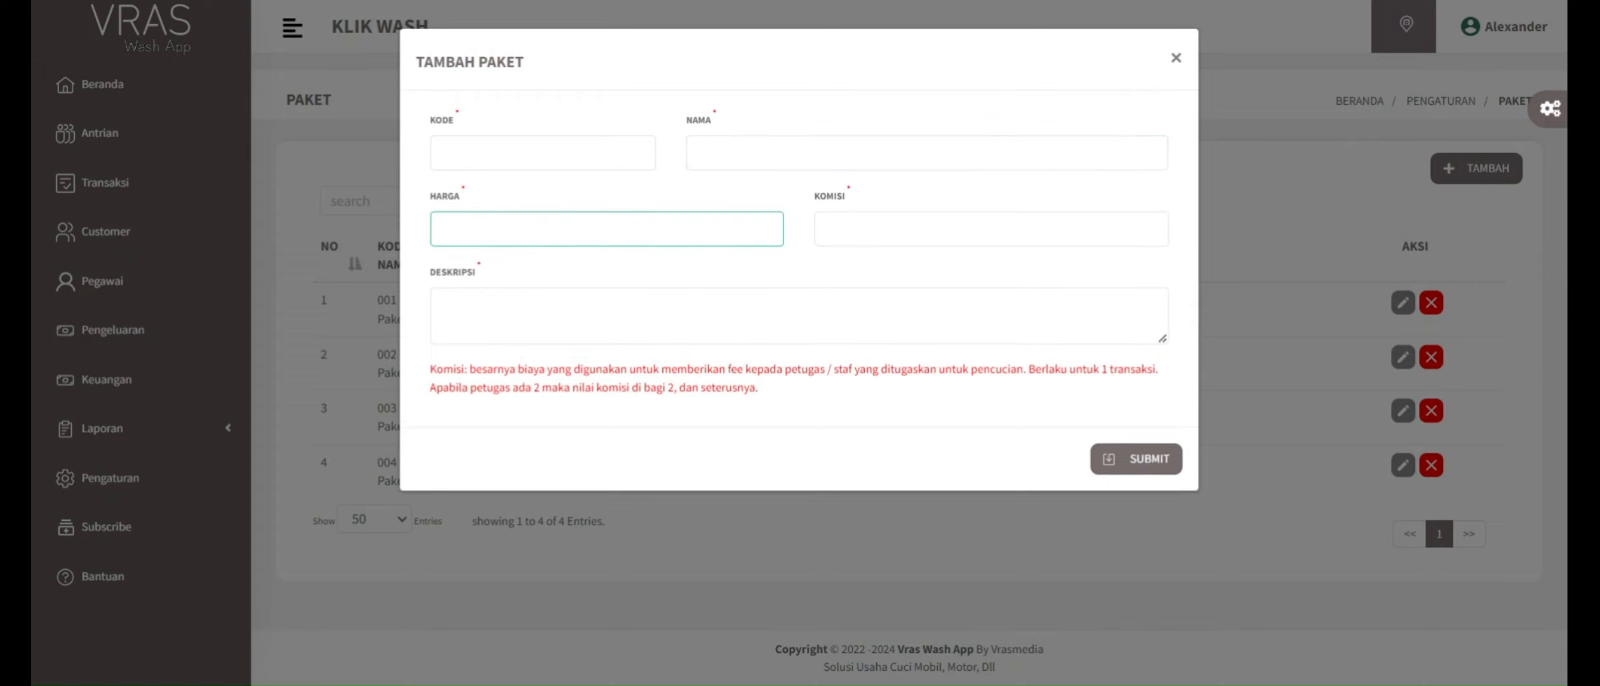
pyautogui.click(828, 229)
pyautogui.click(761, 291)
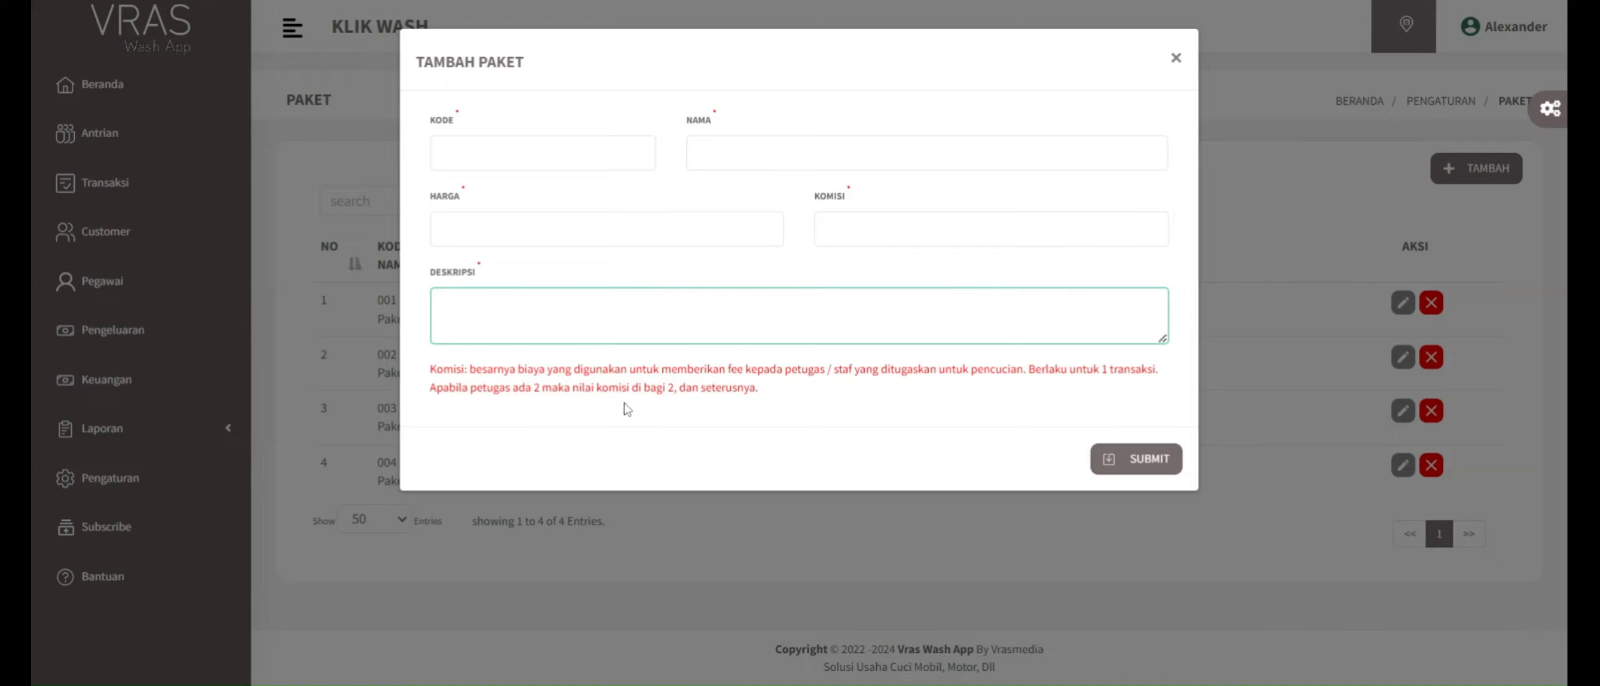
pyautogui.click(946, 229)
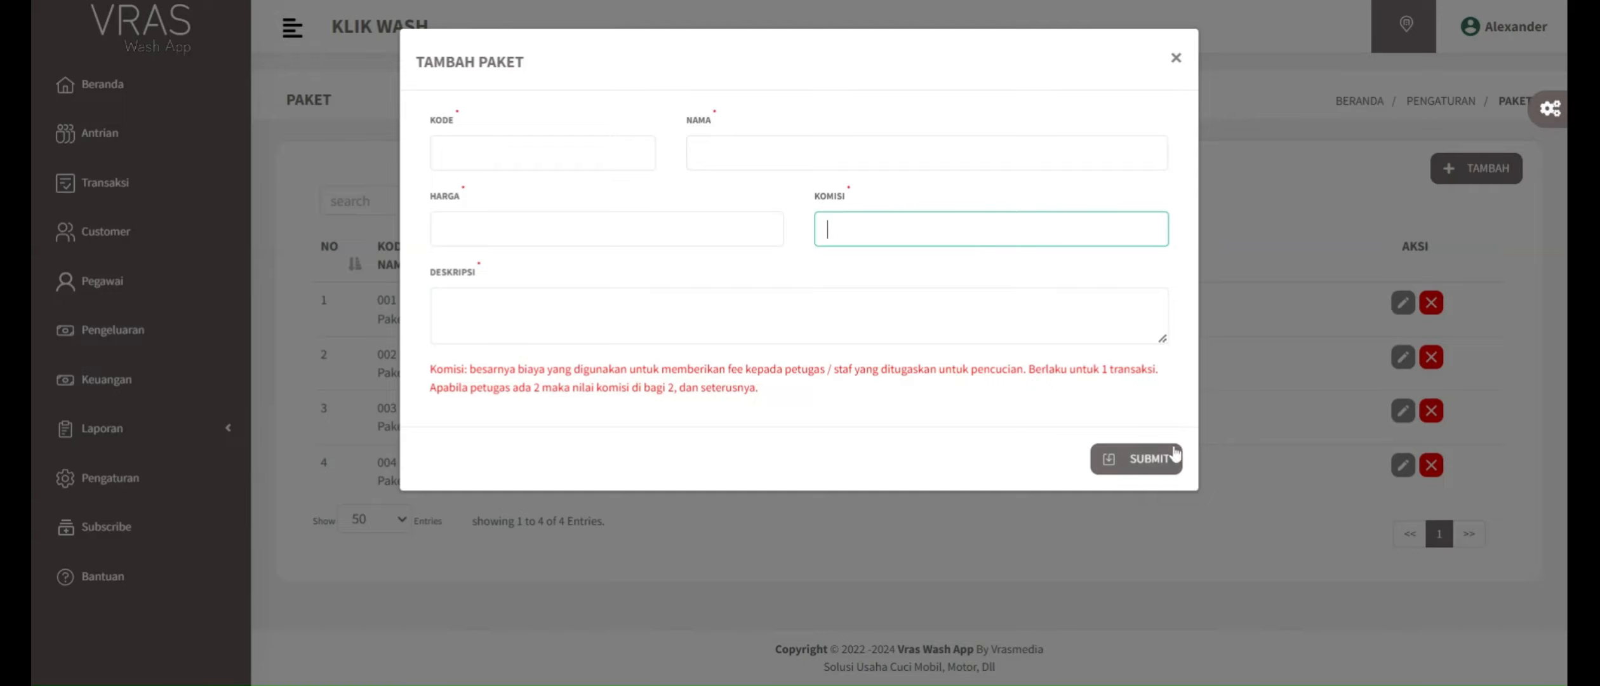
pyautogui.click(1174, 59)
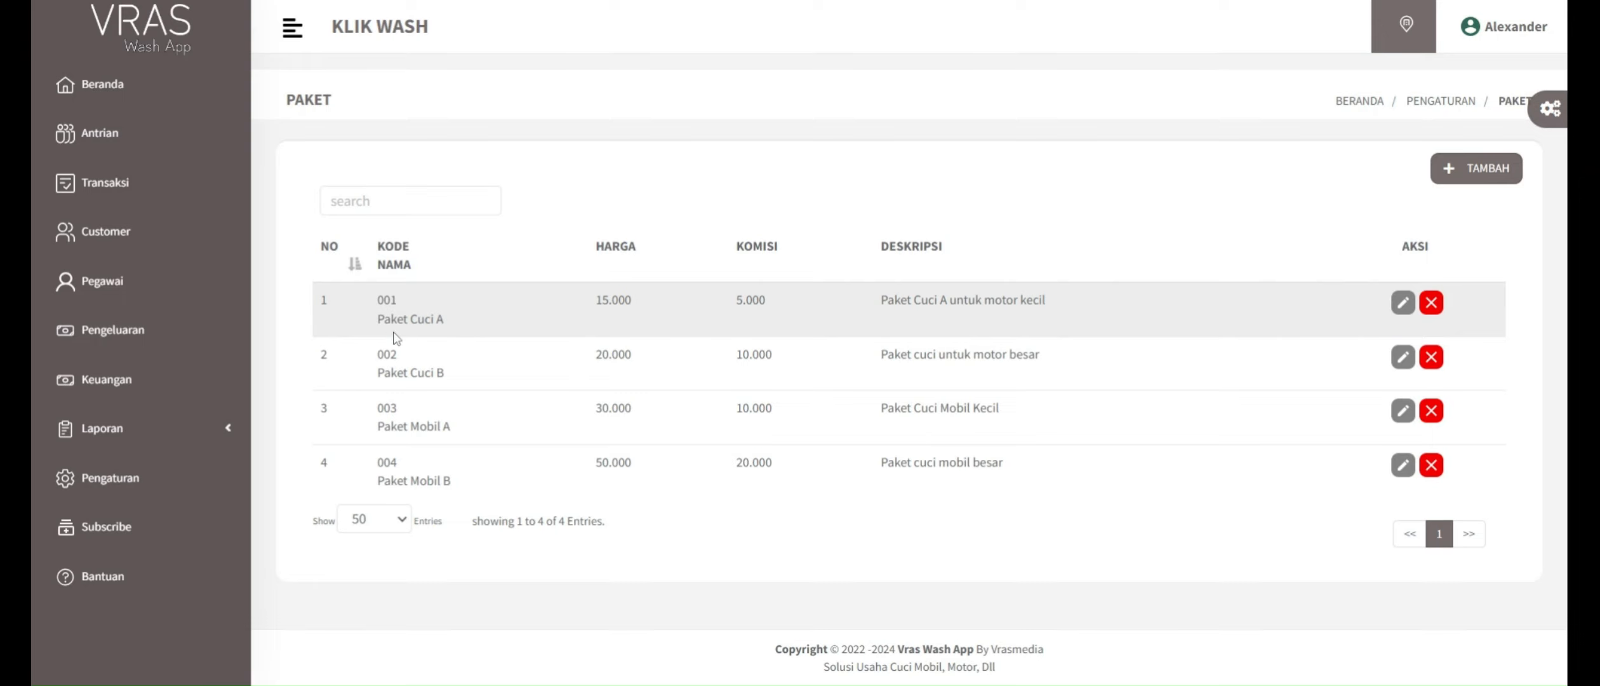
# Step: Examine the name, price and commission of Paket Cuci A in the package list
pyautogui.moveTo(404, 320); pyautogui.dragTo(377, 319)
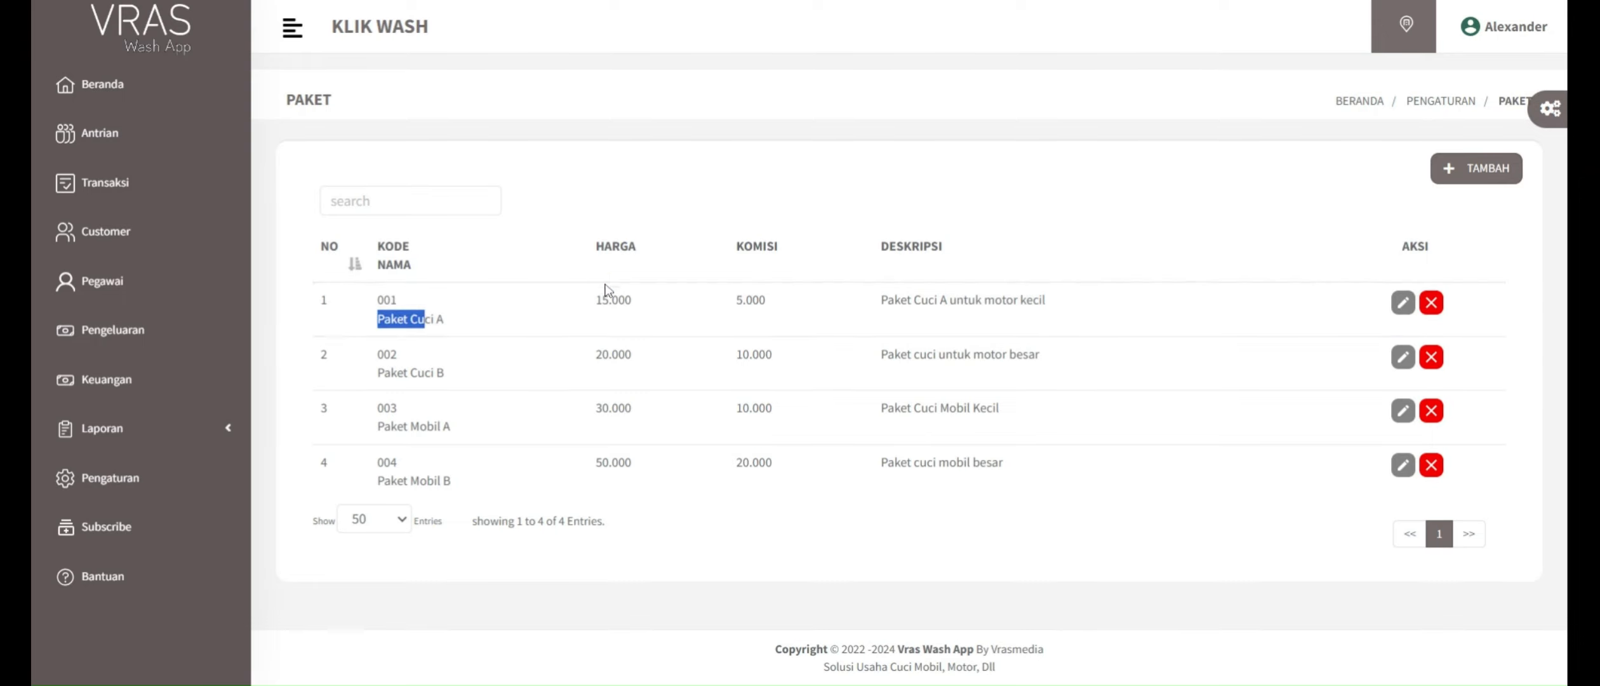
pyautogui.moveTo(609, 299); pyautogui.dragTo(595, 300)
pyautogui.moveTo(735, 299); pyautogui.dragTo(766, 299)
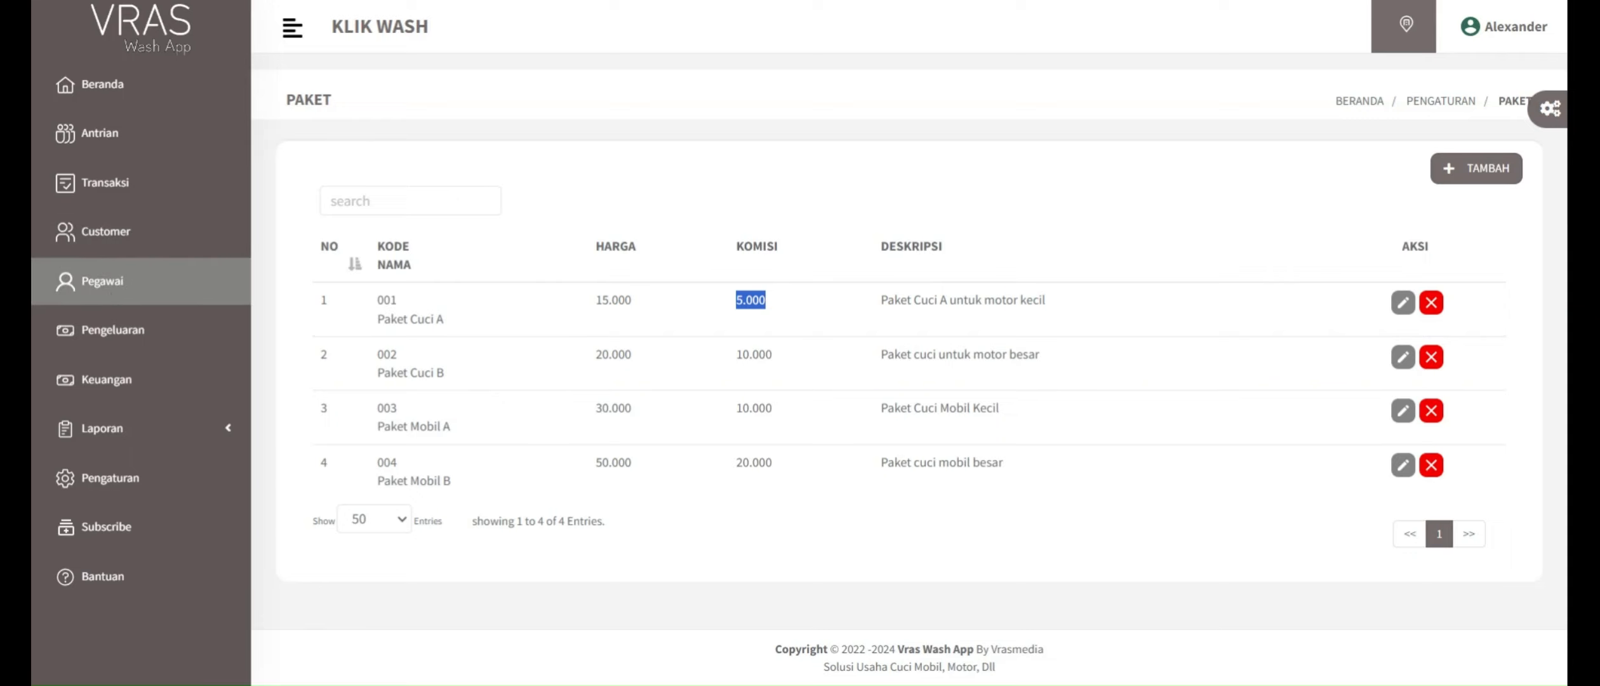
# Step: Open the new-employee form in Pegawai and look over its NIK, name, phone, gender and address fields
pyautogui.click(102, 280)
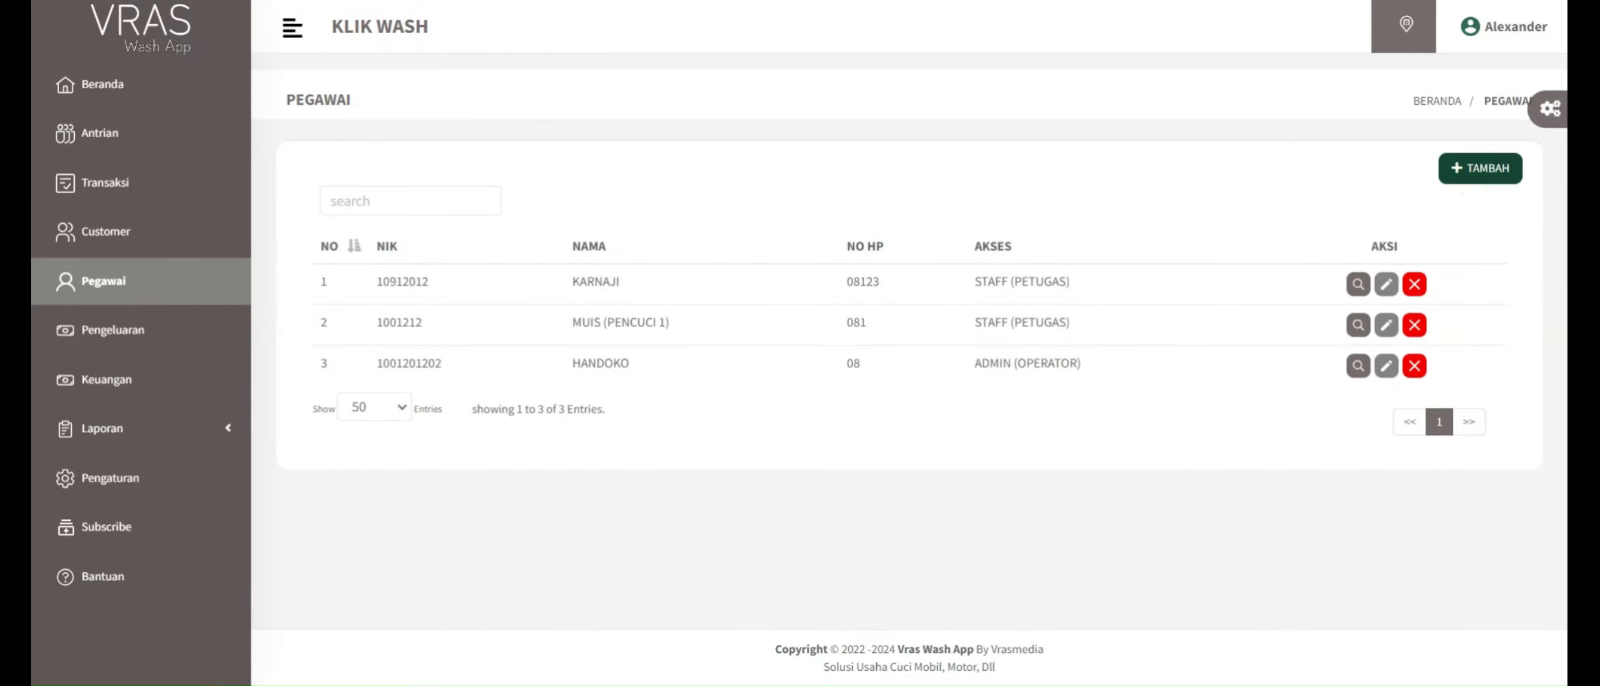
pyautogui.click(1480, 168)
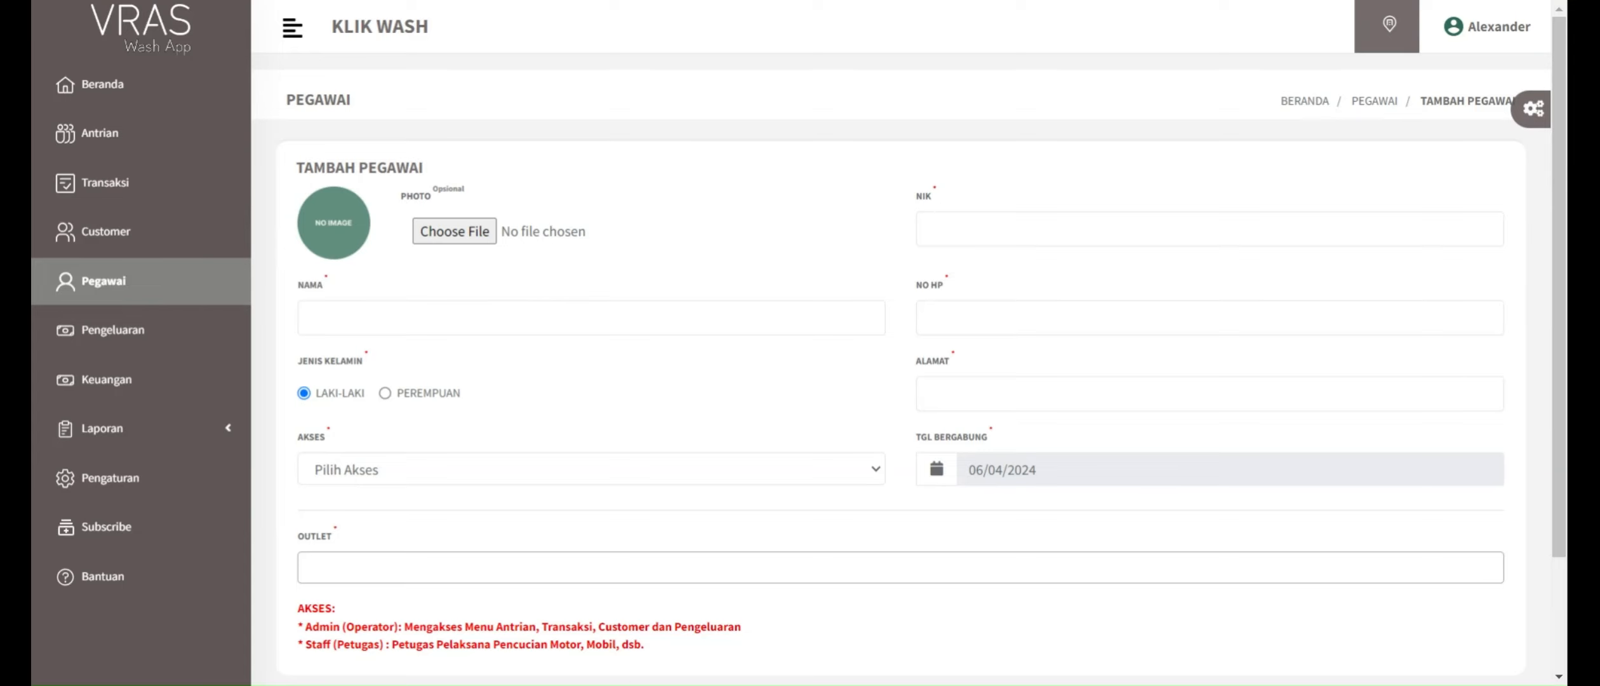
pyautogui.click(945, 228)
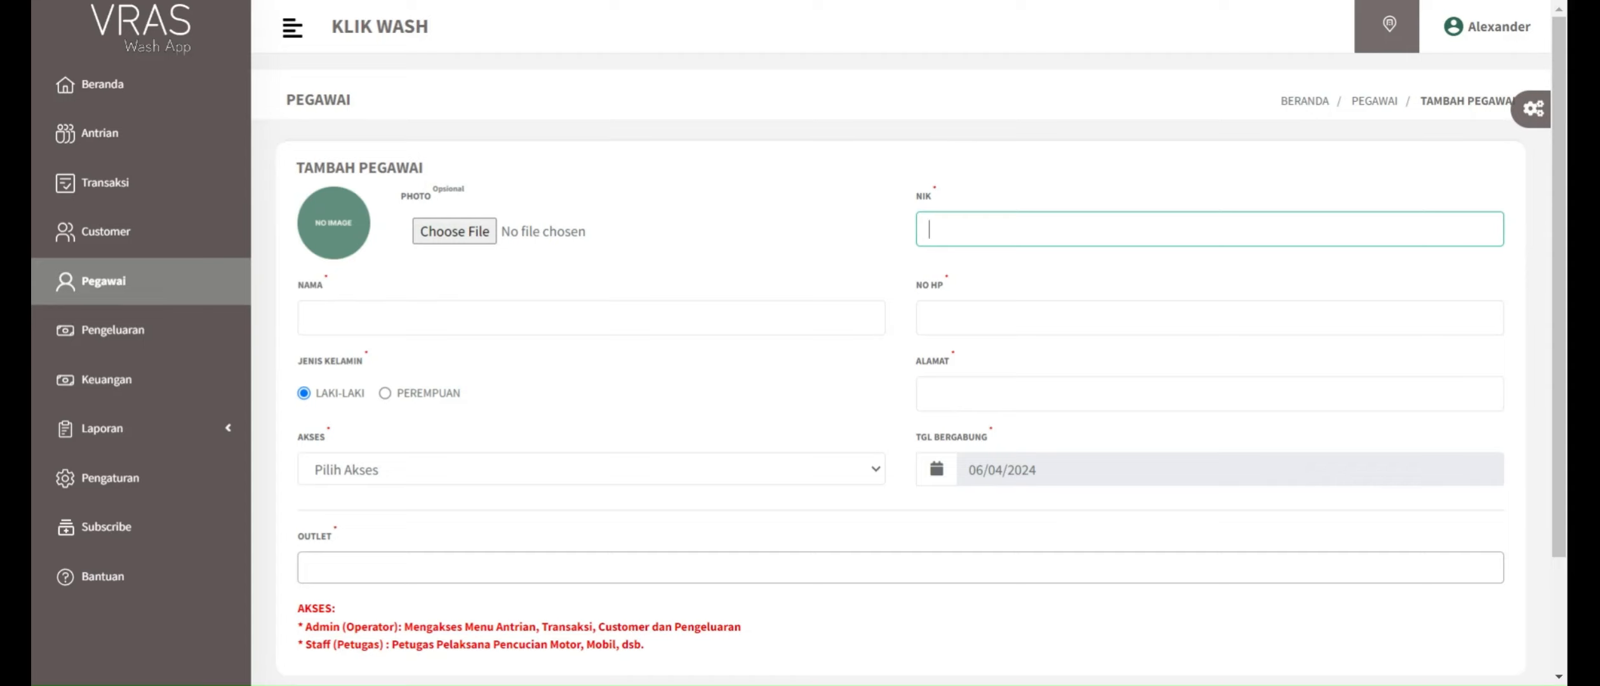
pyautogui.press('Tab')
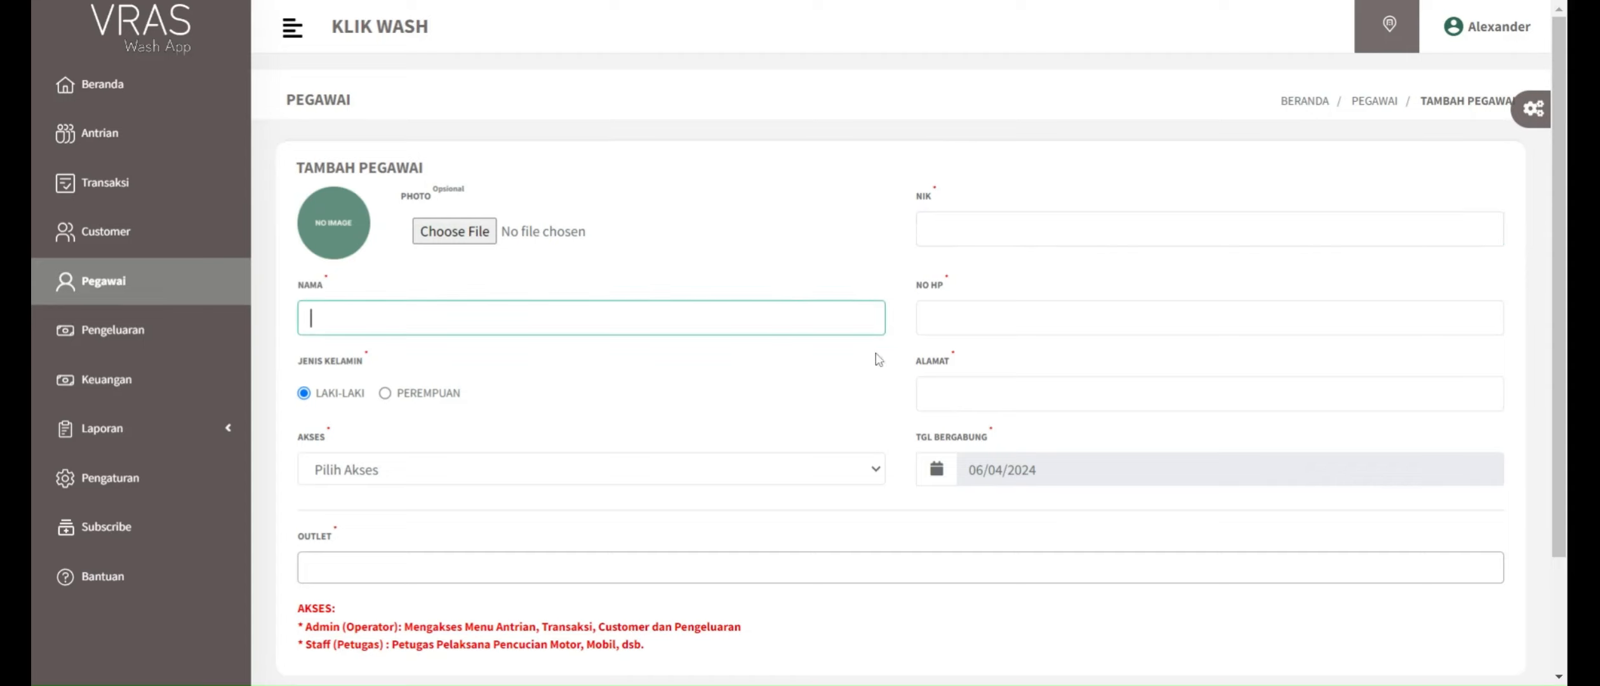
pyautogui.press('Tab')
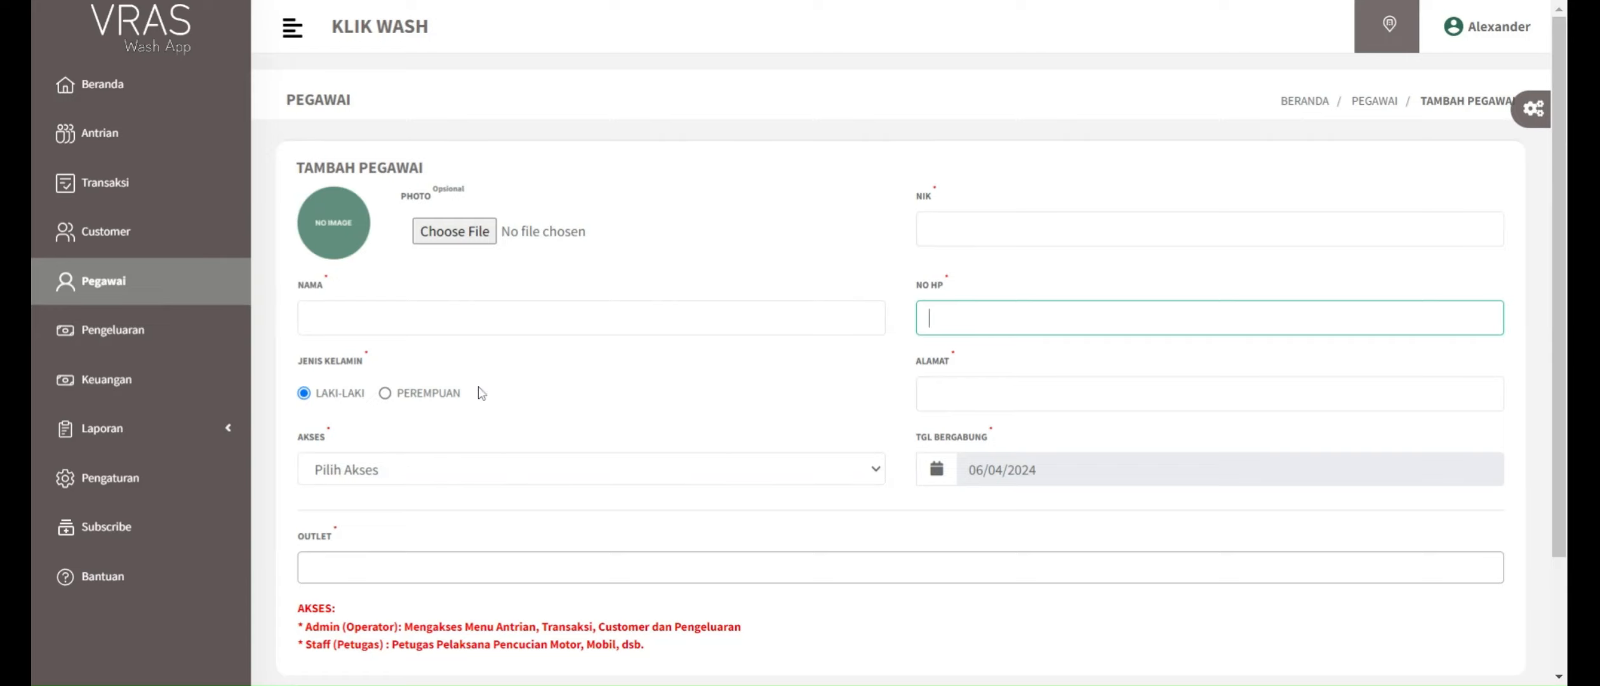
pyautogui.press('Tab')
pyautogui.scroll(-2, 772, 400)
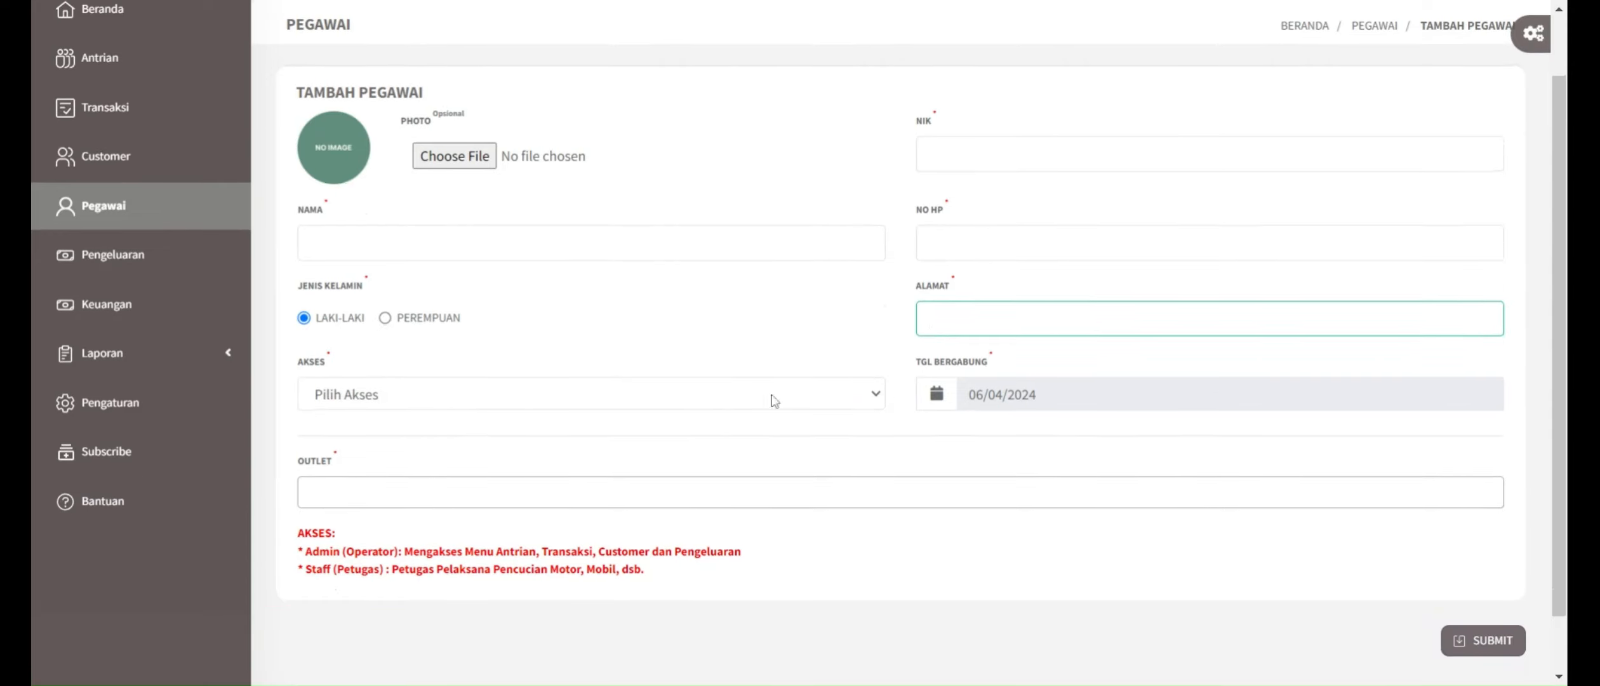
# Step: Examine the Akses choices, joining date and Outlet options of the new-employee form, returning to the Pegawai list unsaved
pyautogui.click(375, 404)
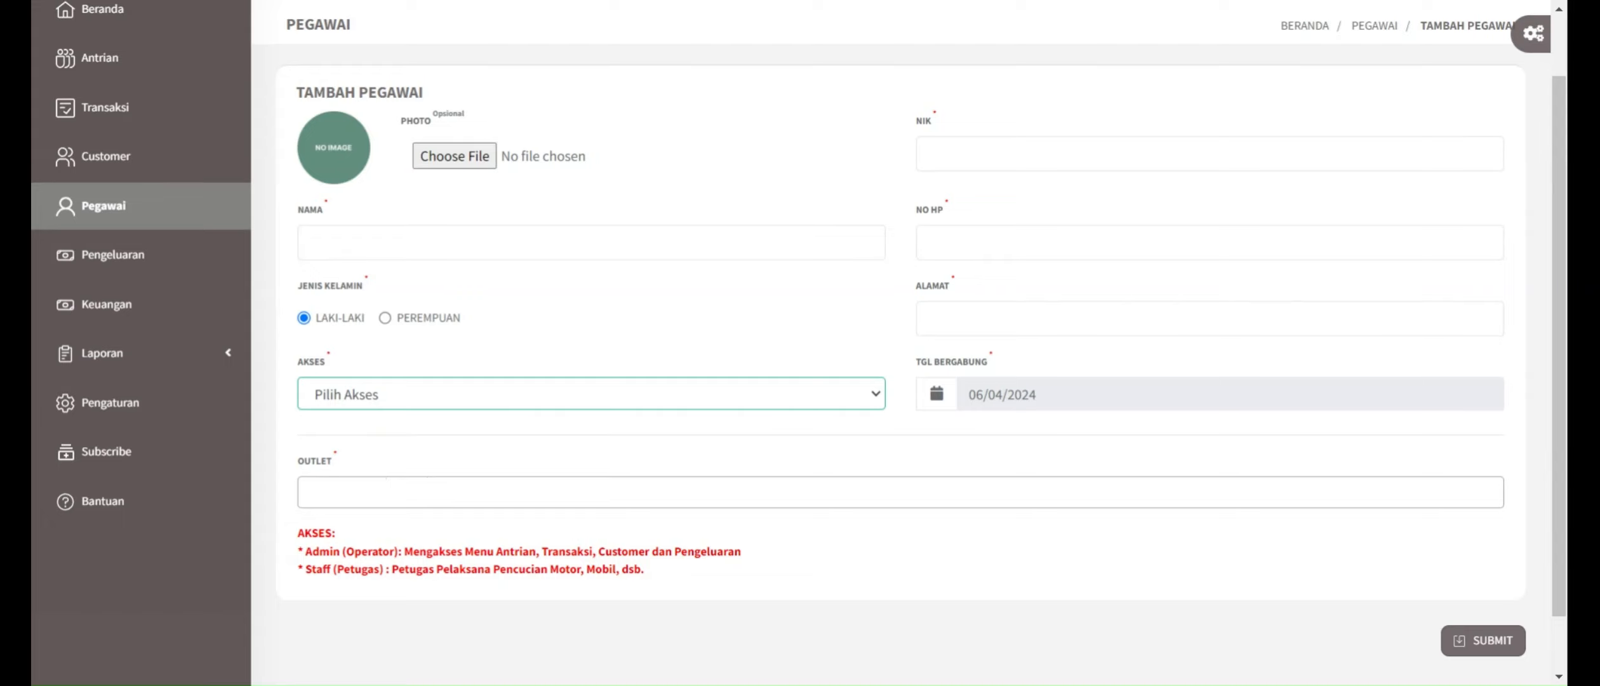
pyautogui.click(509, 350)
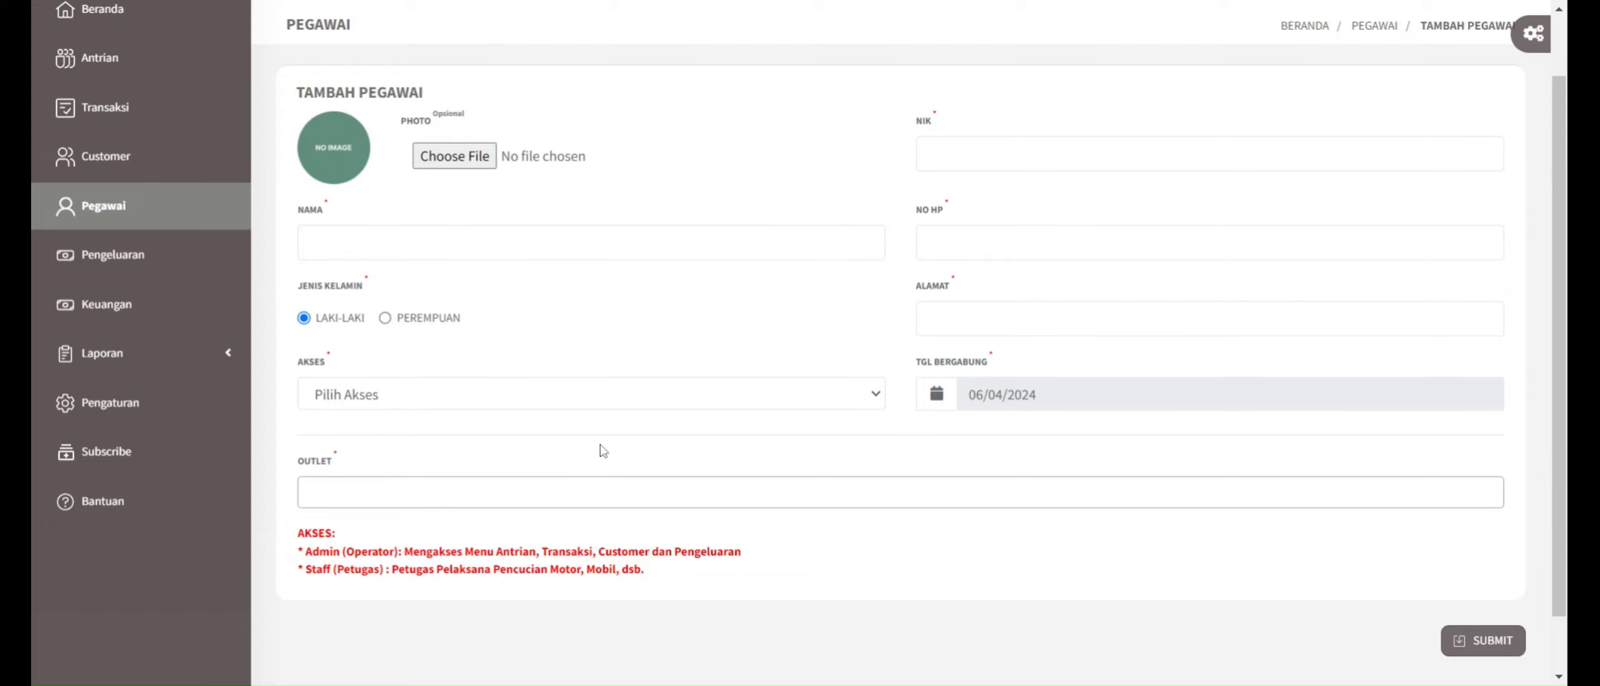
pyautogui.scroll(-1, 603, 451)
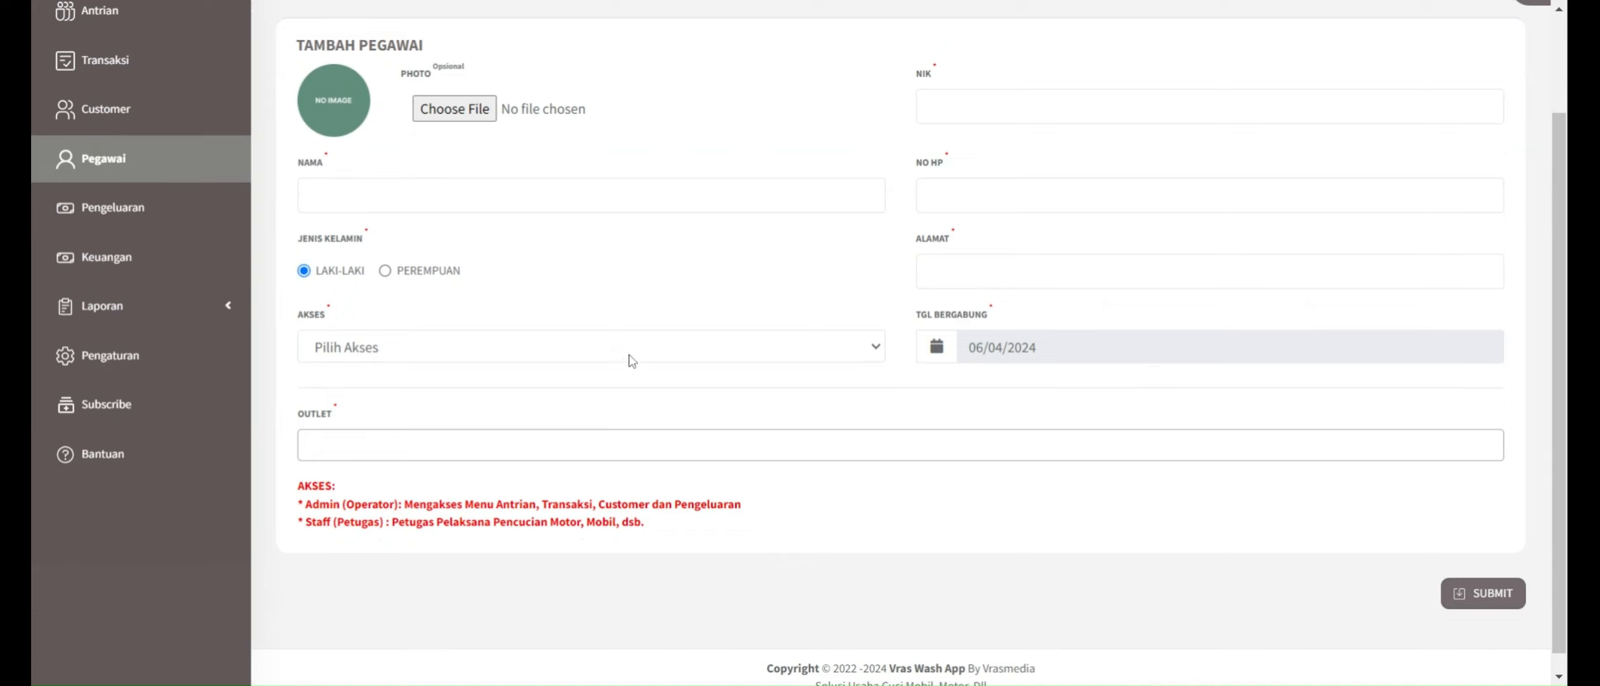
pyautogui.scroll(1, 799, 356)
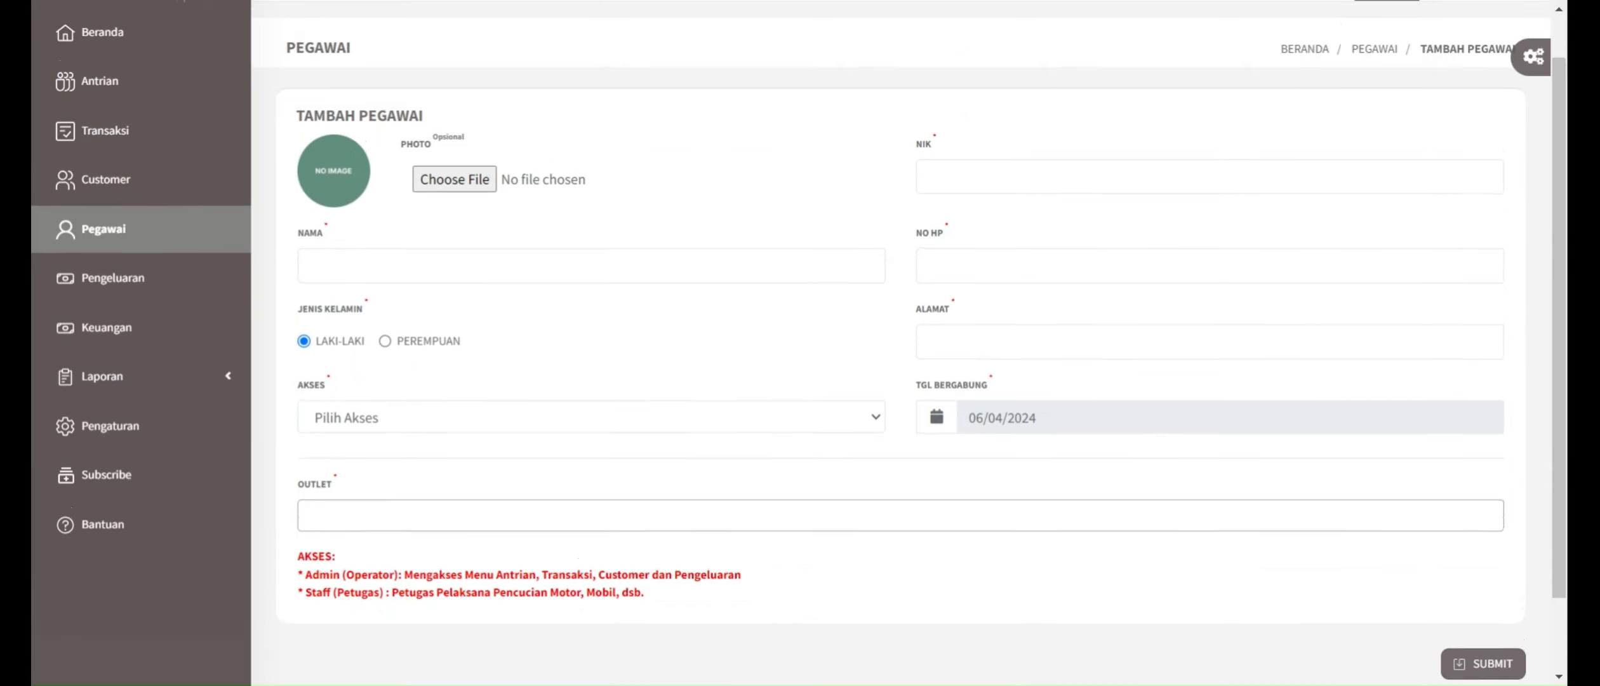
pyautogui.scroll(-2, 798, 356)
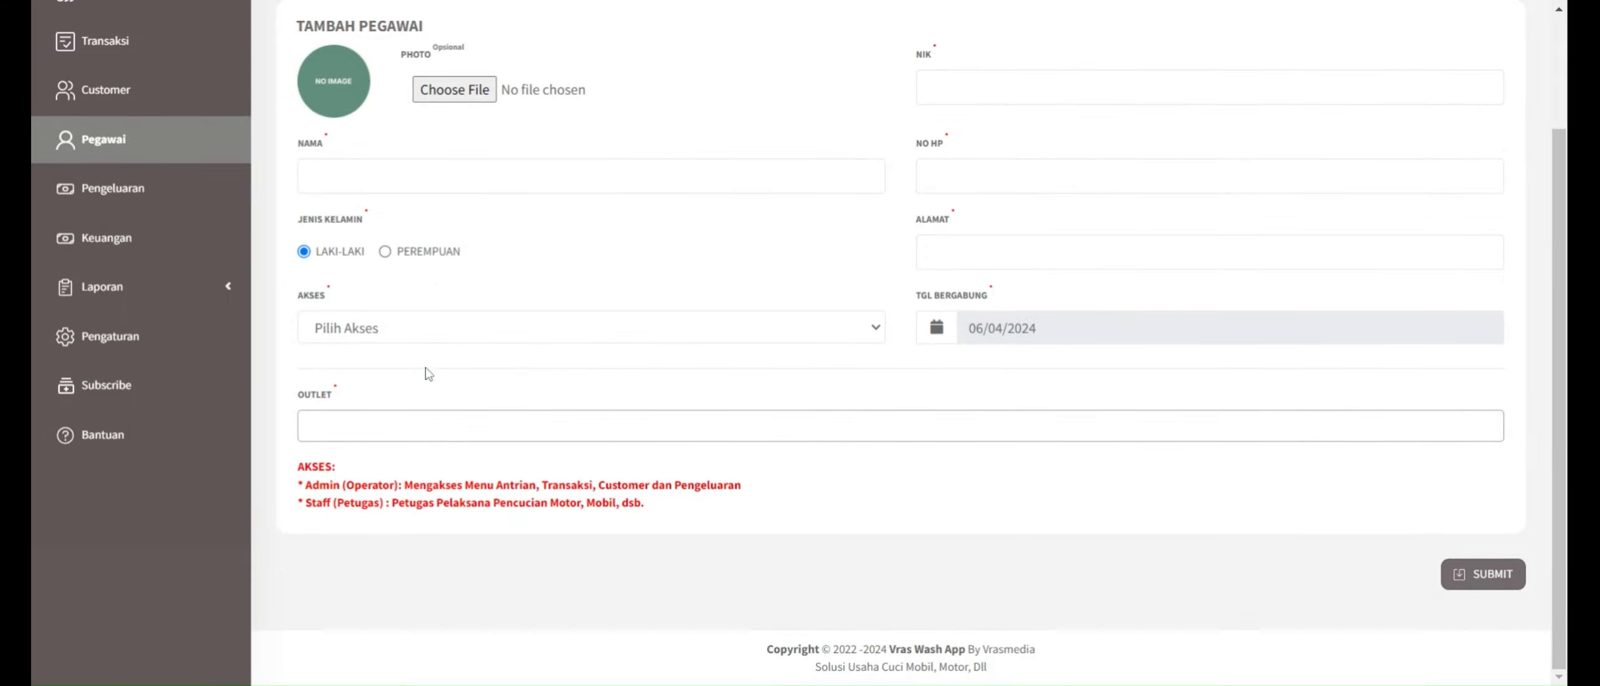
pyautogui.click(386, 424)
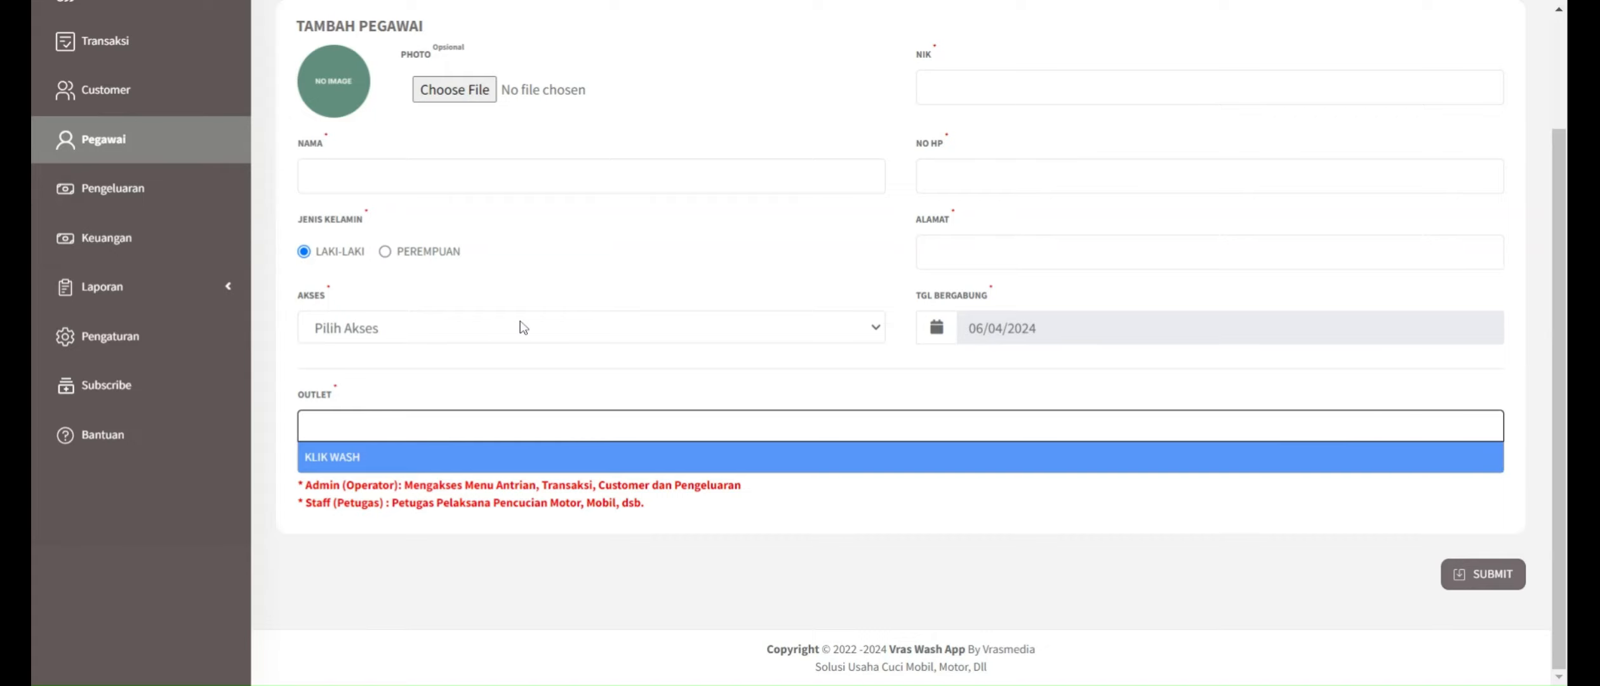
pyautogui.scroll(2, 520, 325)
pyautogui.scroll(1, 520, 323)
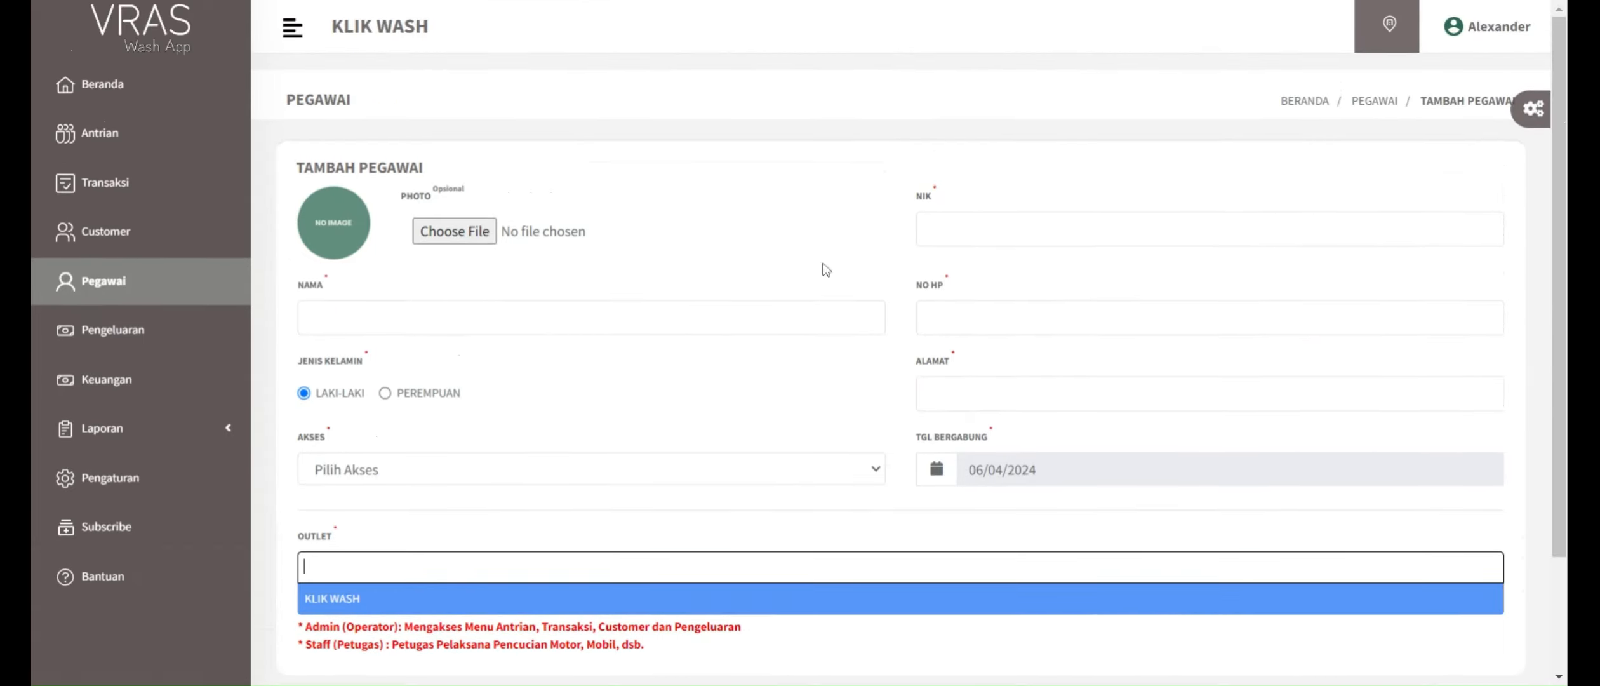
pyautogui.click(1384, 108)
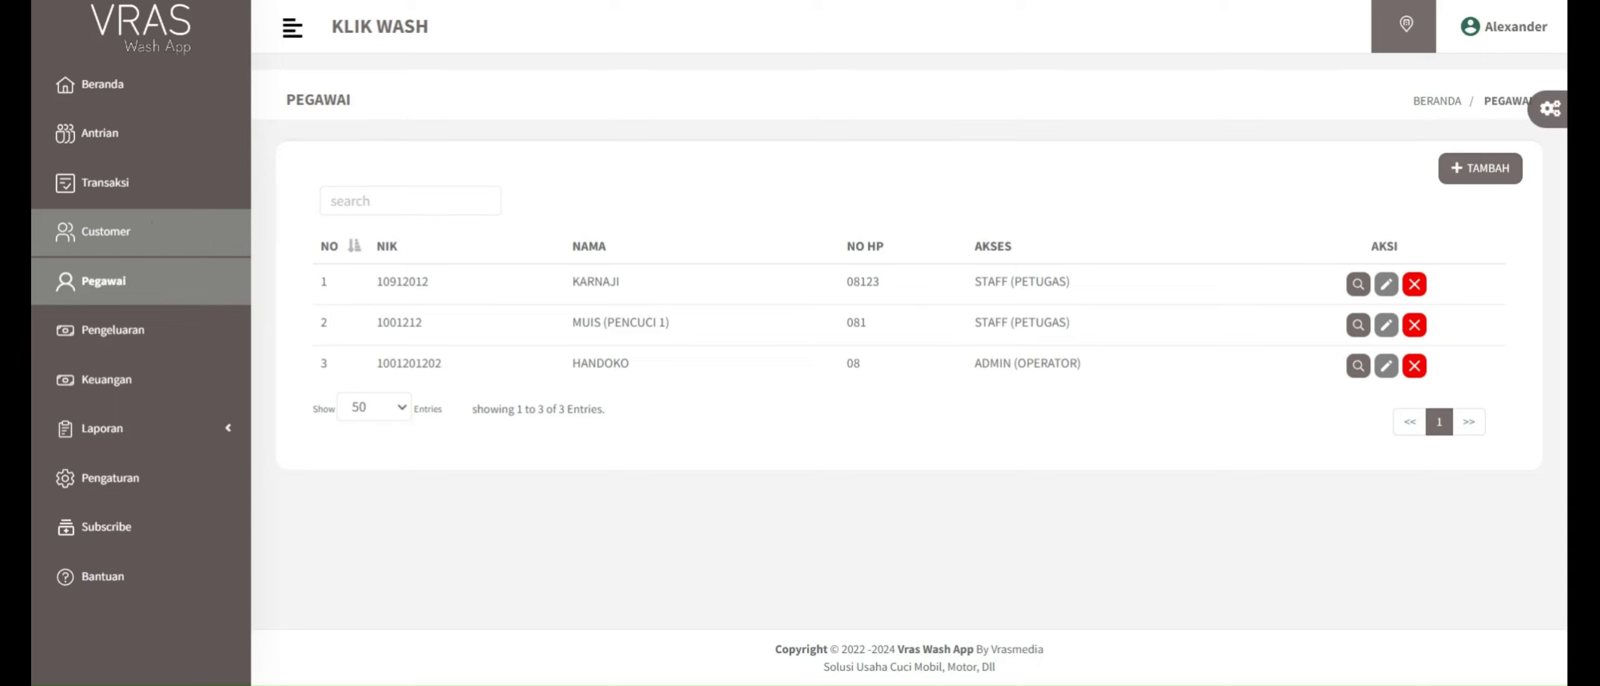
# Step: Open Customer, look over the category and plate-number fields of the new-customer form, close it unsaved and examine the first customer's plate number
pyautogui.click(127, 231)
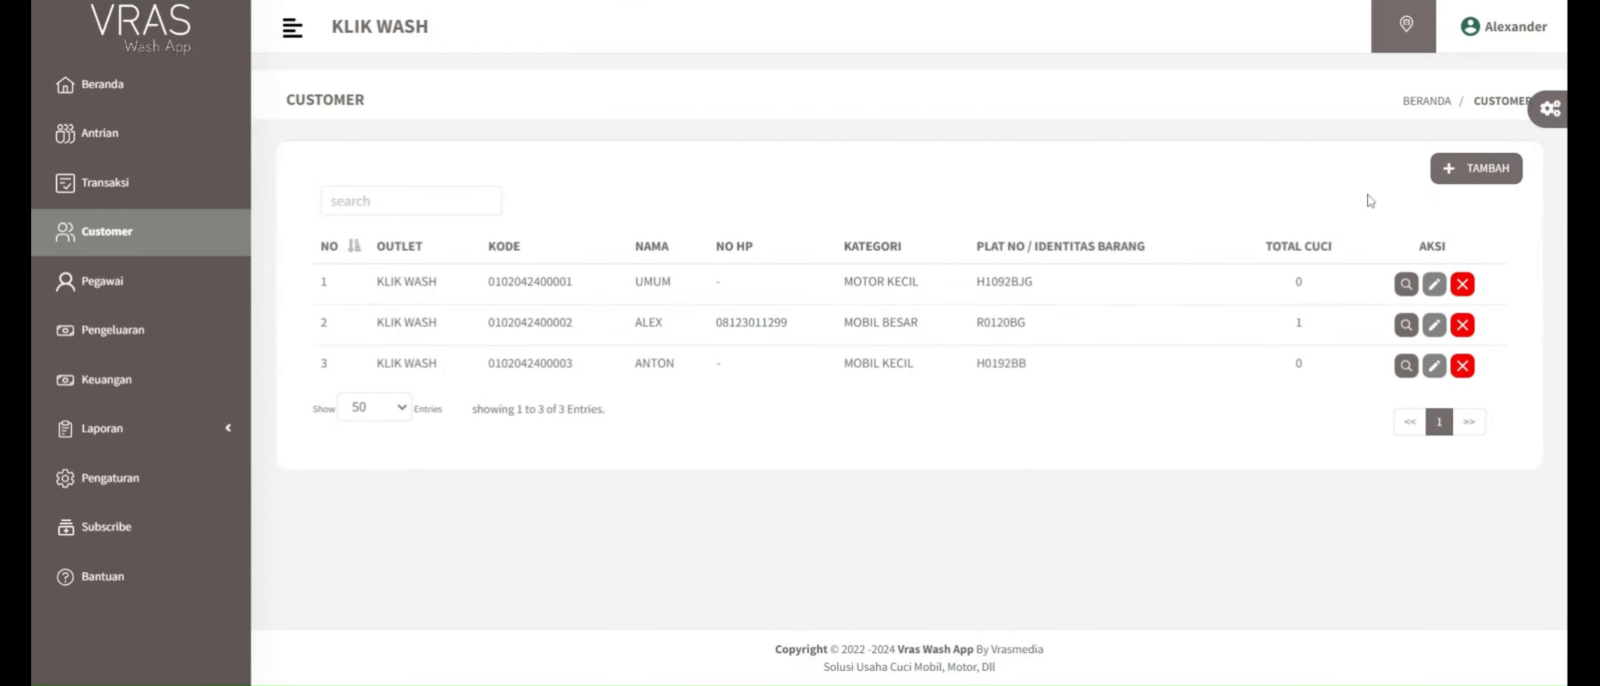
pyautogui.click(1468, 181)
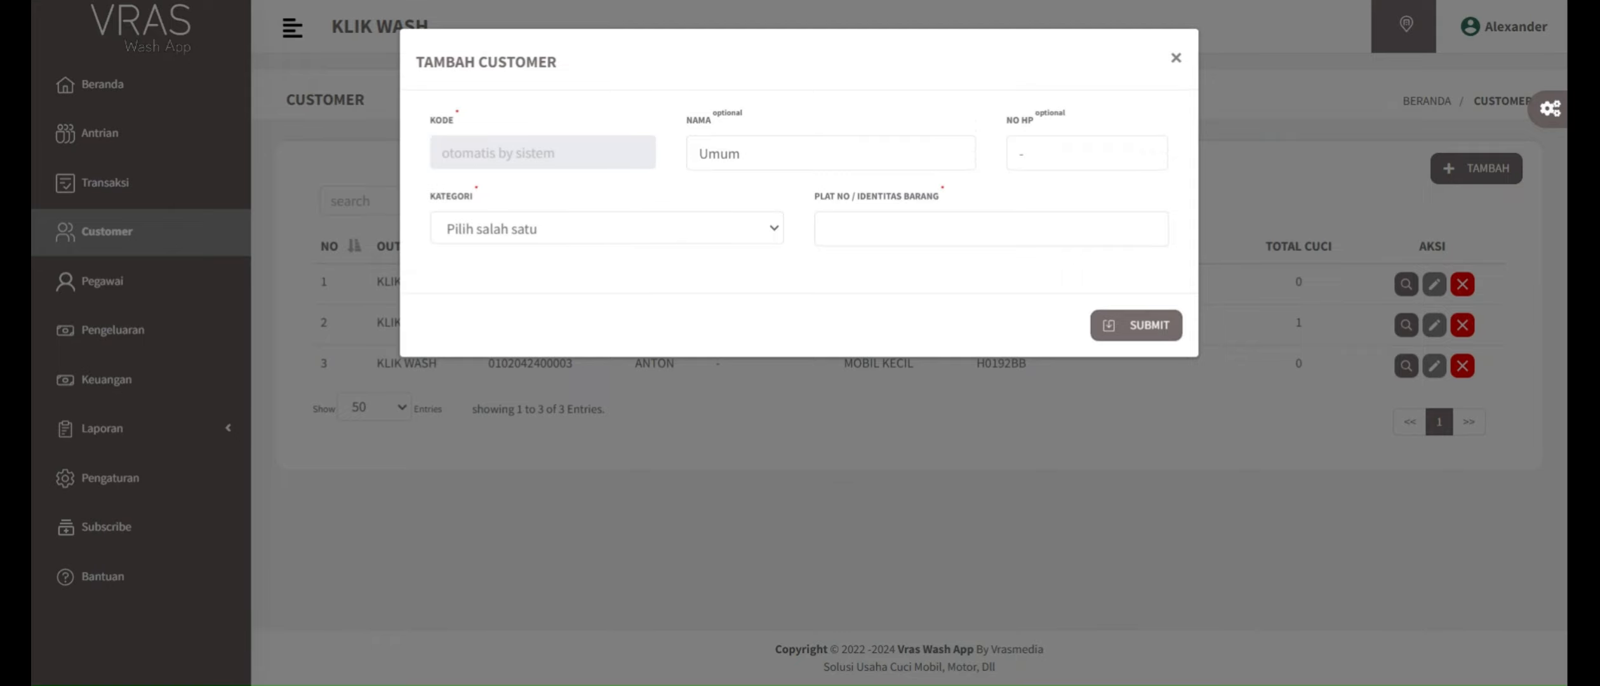
pyautogui.click(601, 235)
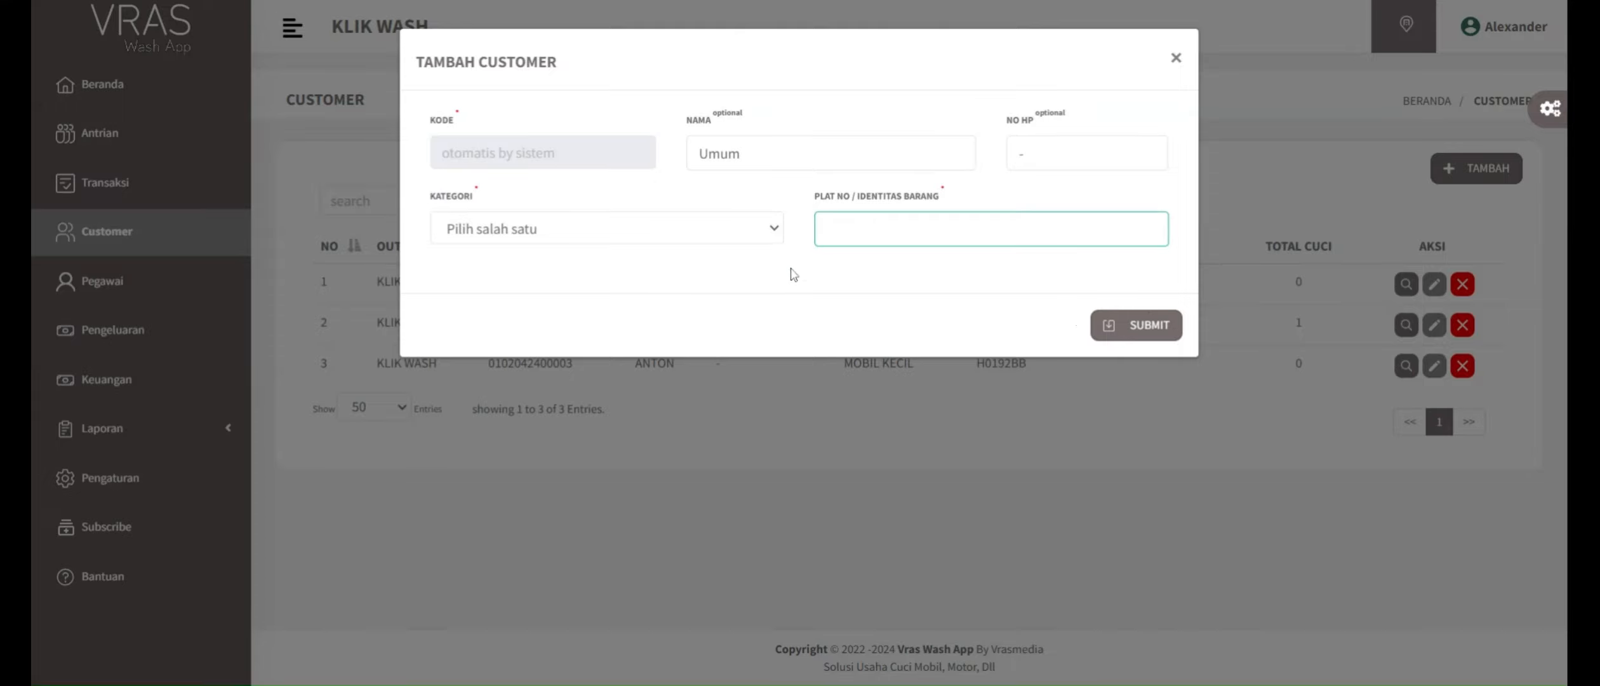
pyautogui.click(1174, 62)
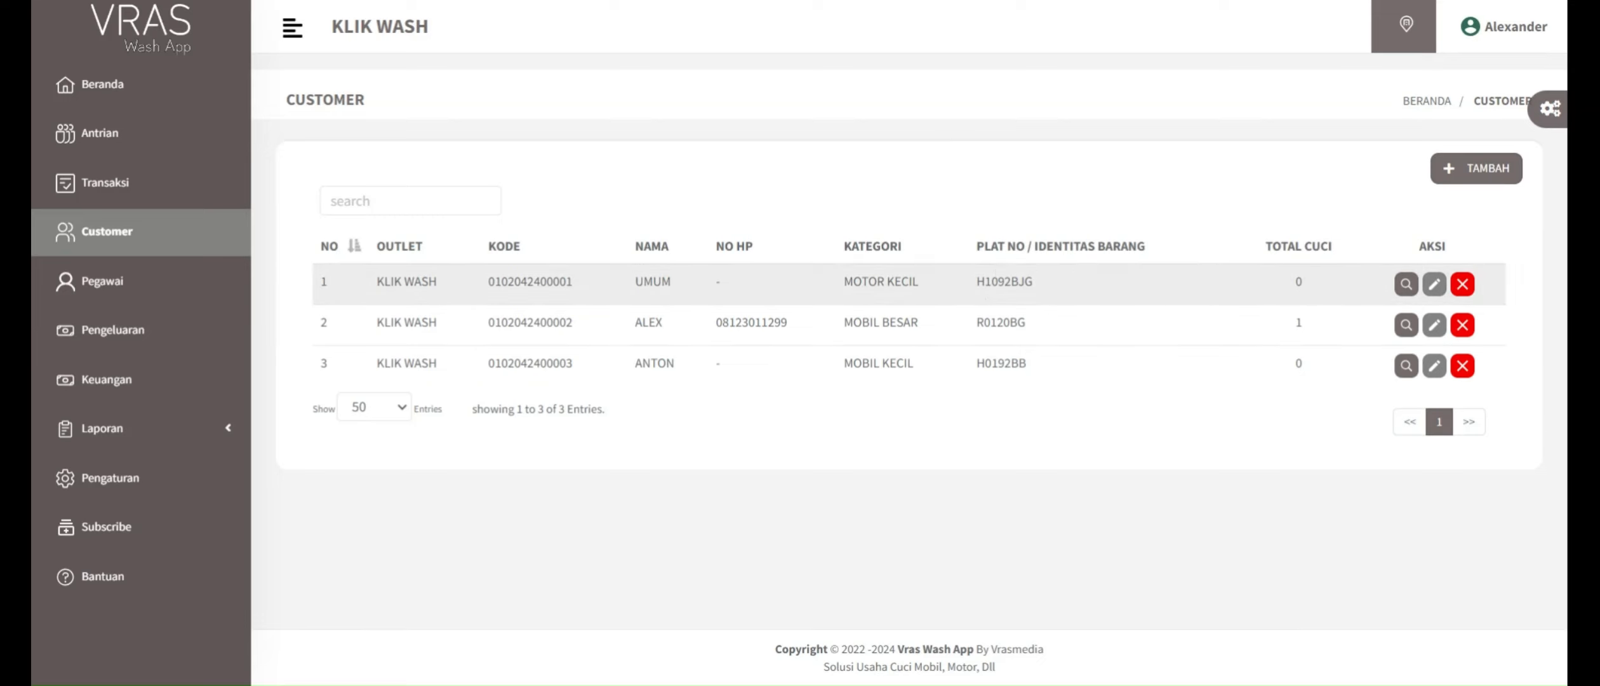
pyautogui.moveTo(976, 281); pyautogui.dragTo(1060, 283)
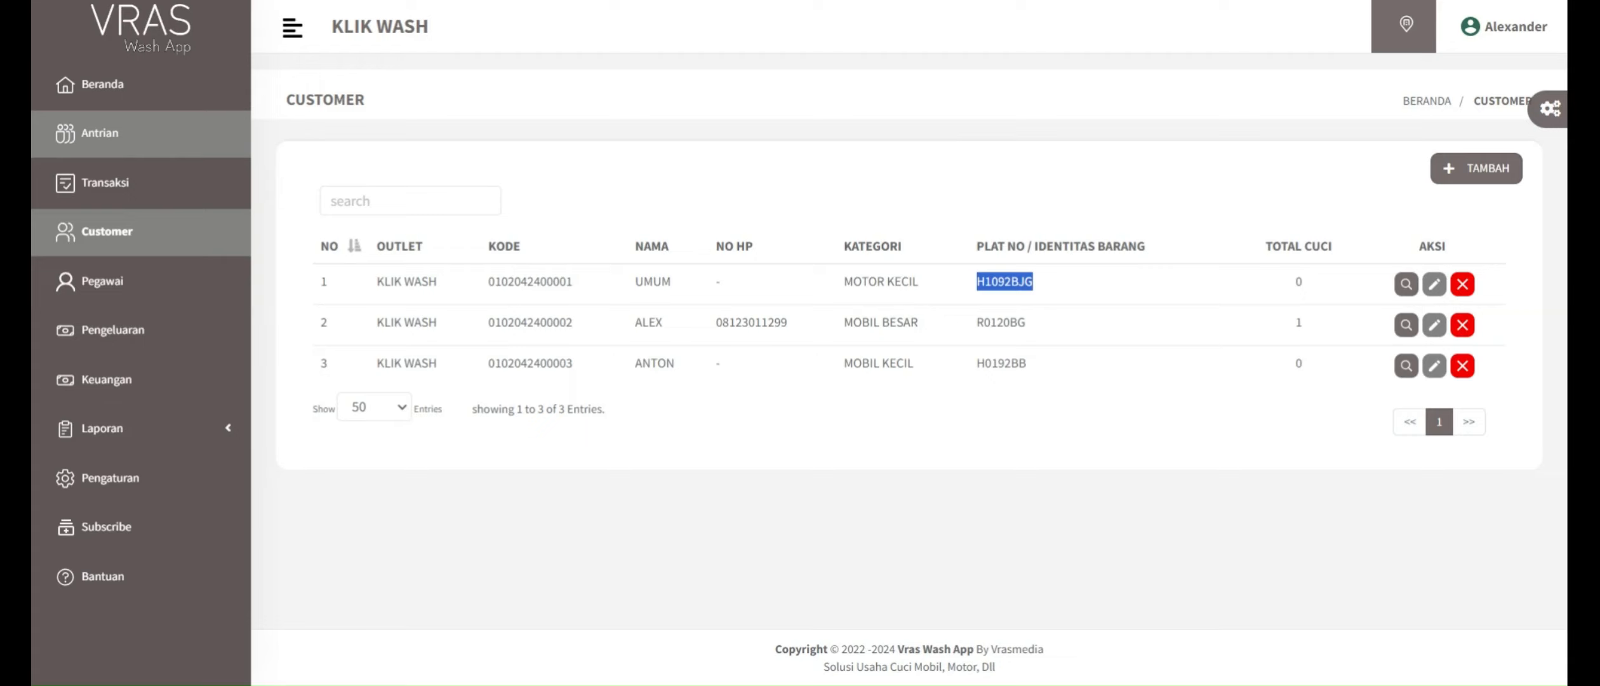
# Step: Open the Antrian page and examine its remaining-queue and queue-quota figures
pyautogui.click(102, 134)
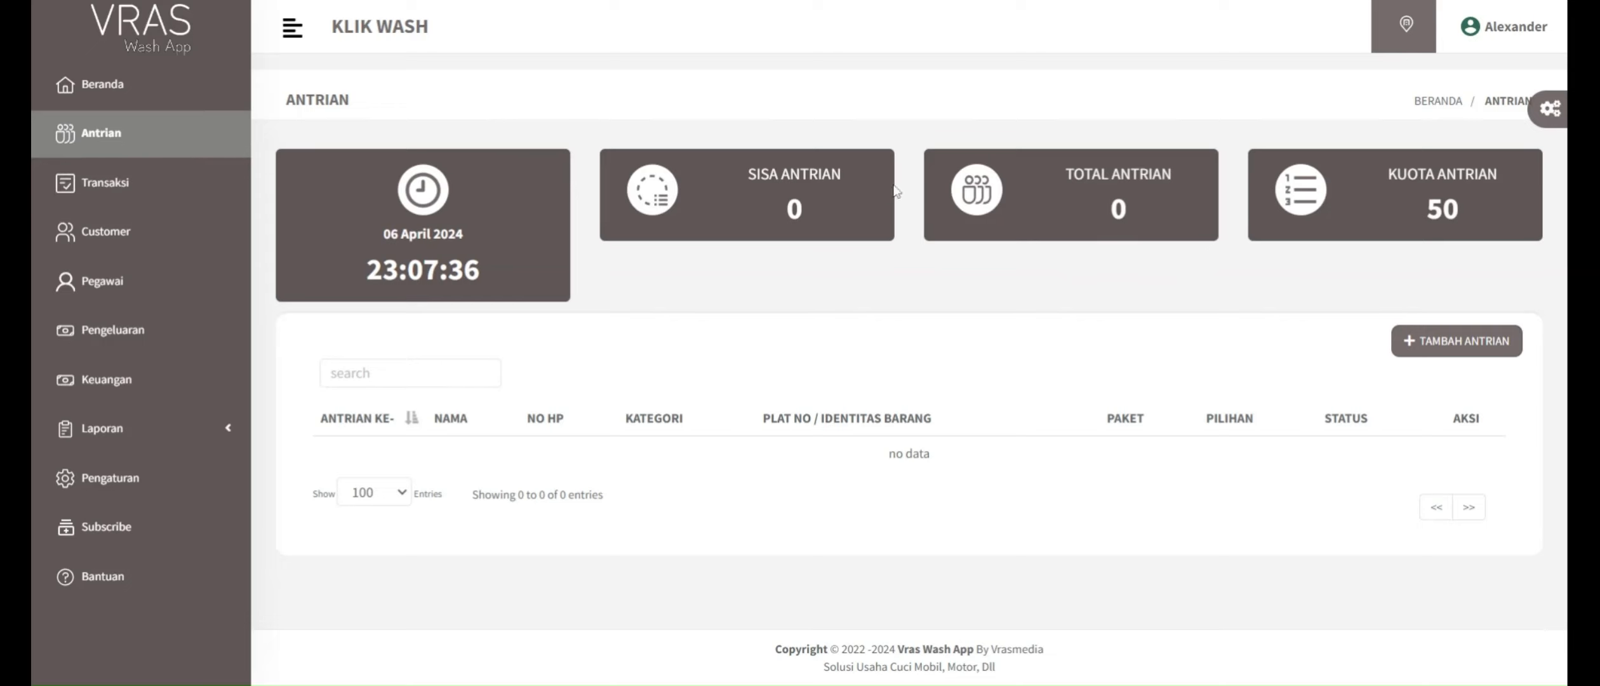
pyautogui.moveTo(758, 174); pyautogui.dragTo(846, 163)
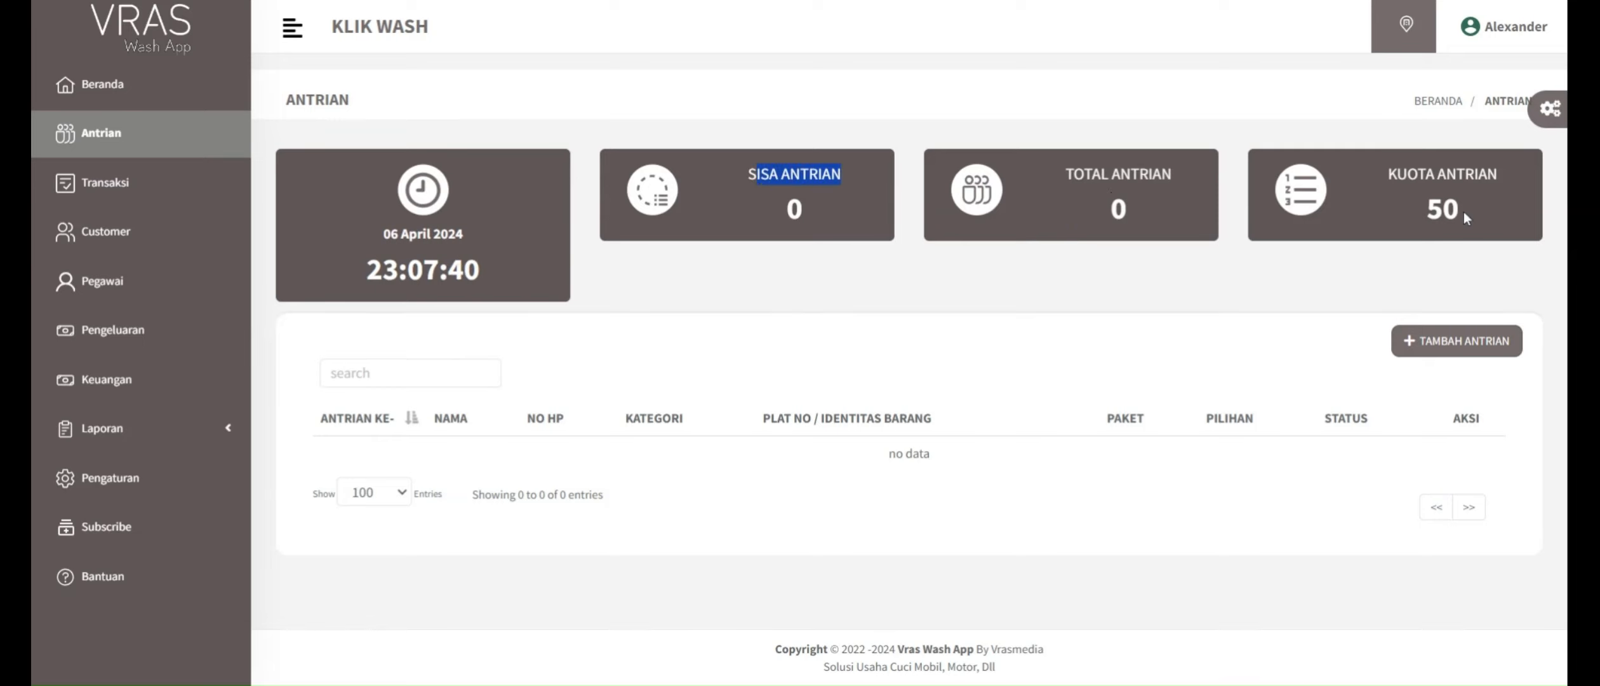
pyautogui.moveTo(1426, 214); pyautogui.dragTo(1463, 213)
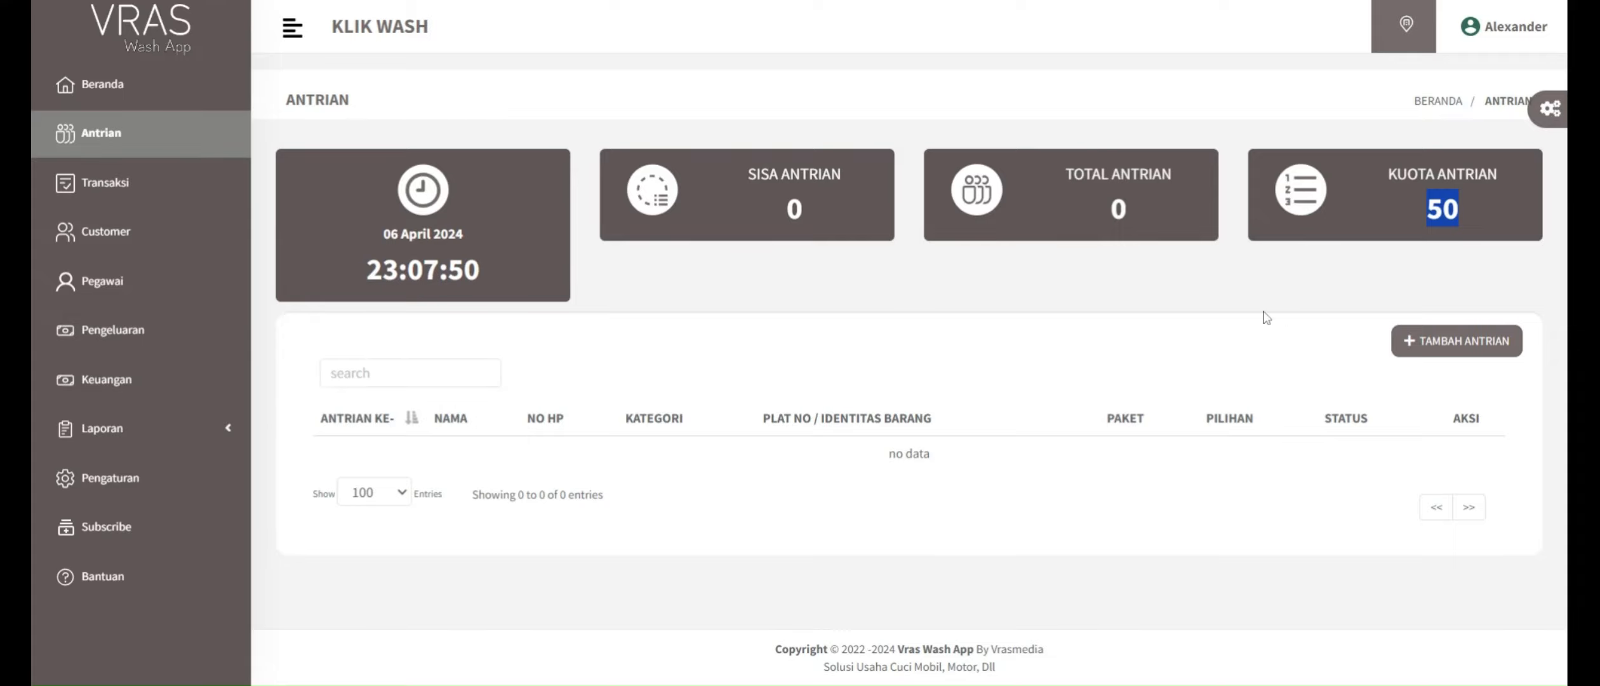
pyautogui.click(1183, 306)
# Step: Open the new-queue form and look at its customer choices and its new-customer form, closing the latter unsaved
pyautogui.click(1445, 356)
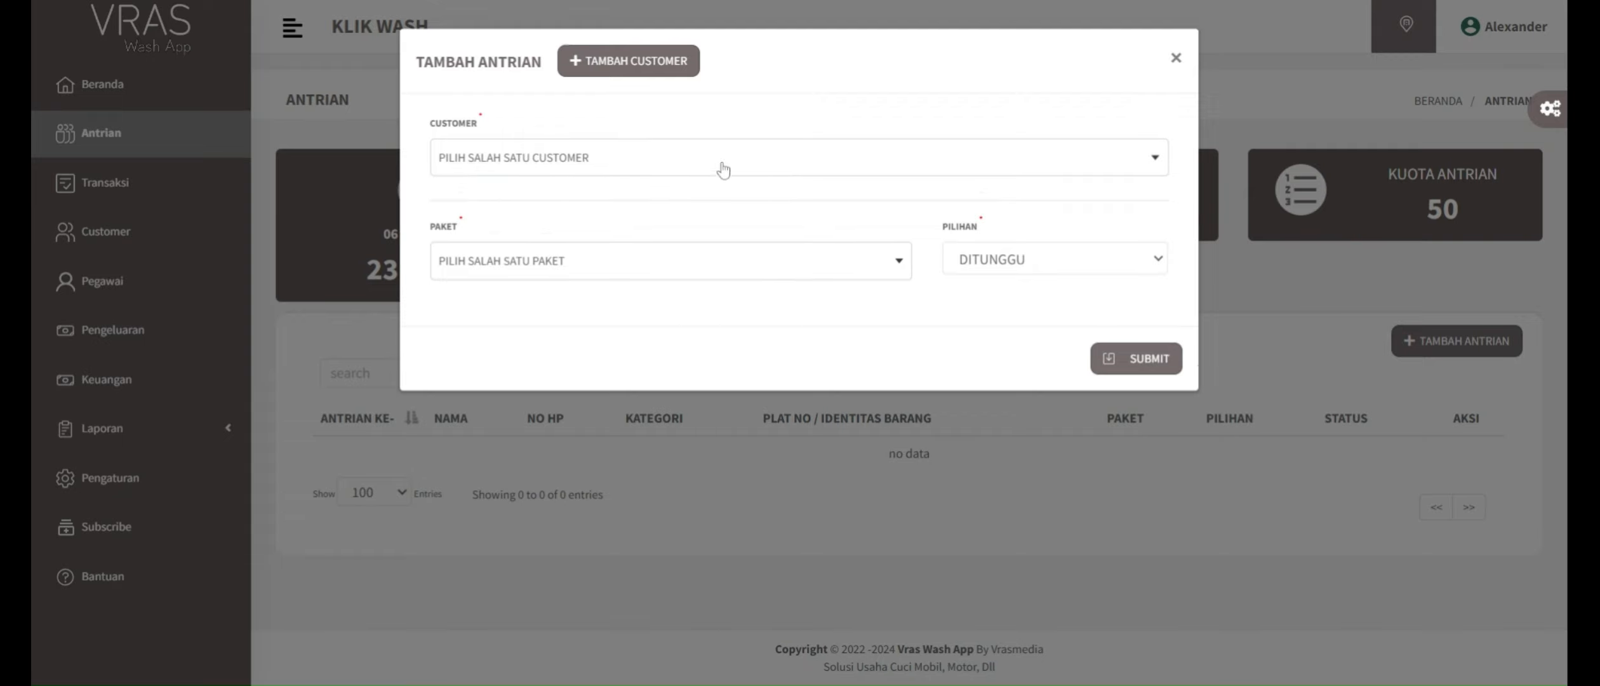
pyautogui.click(531, 164)
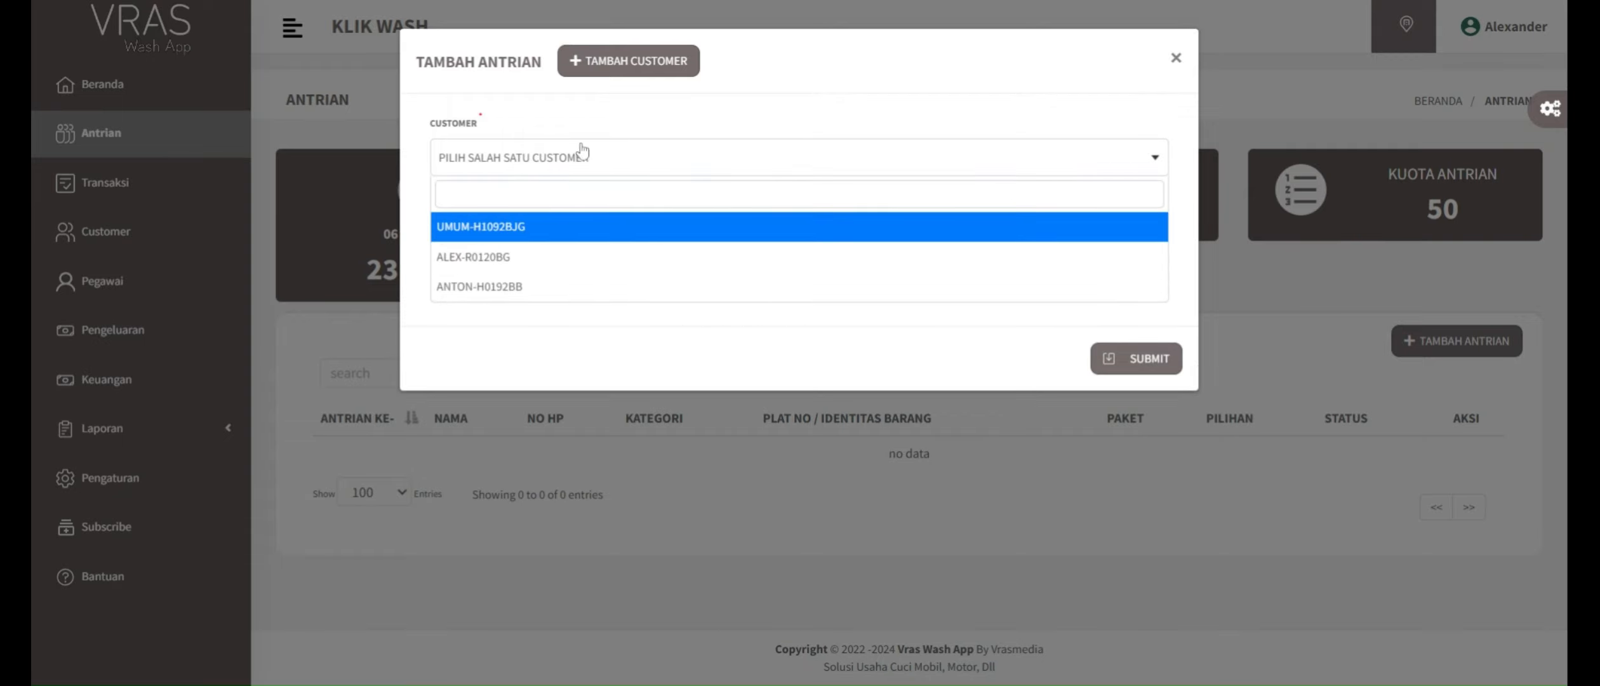
pyautogui.click(562, 136)
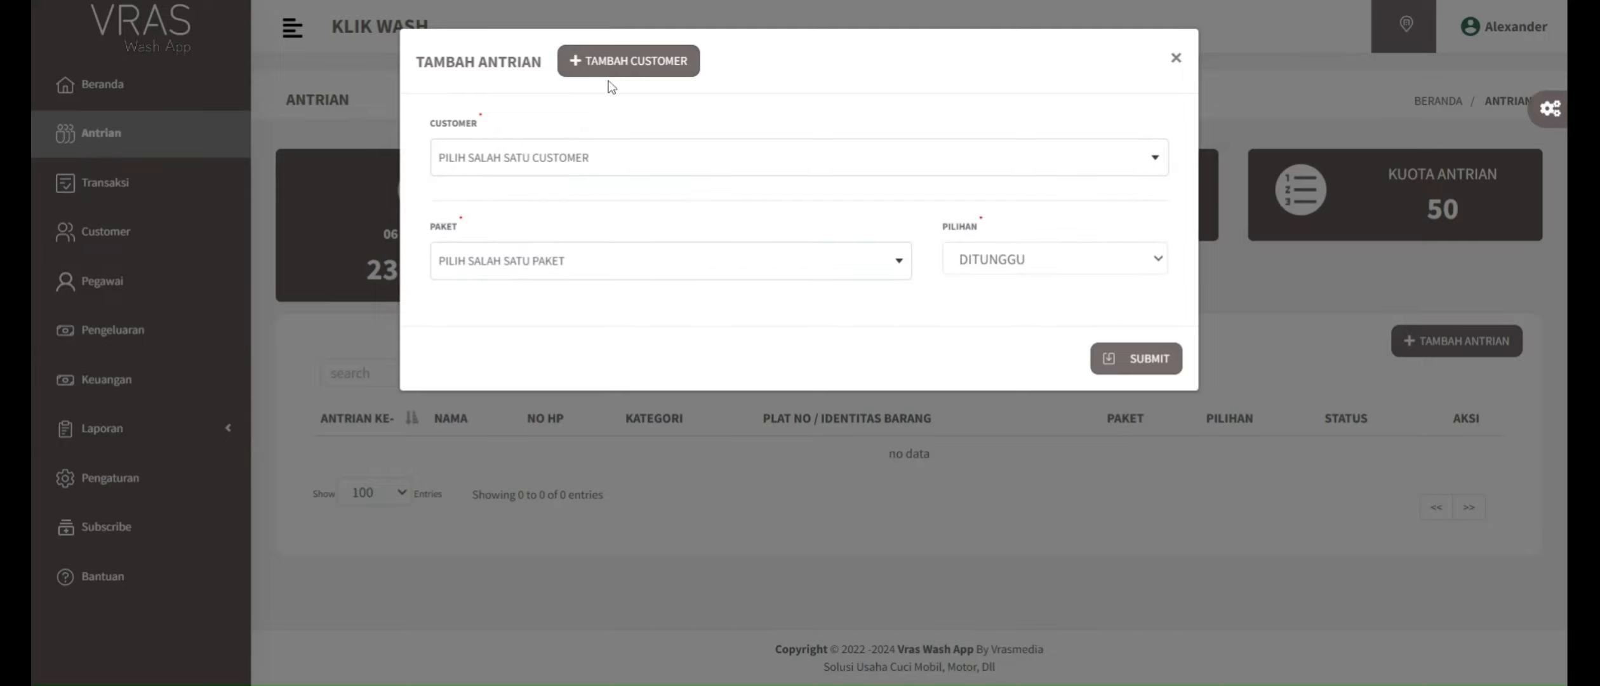
pyautogui.click(646, 67)
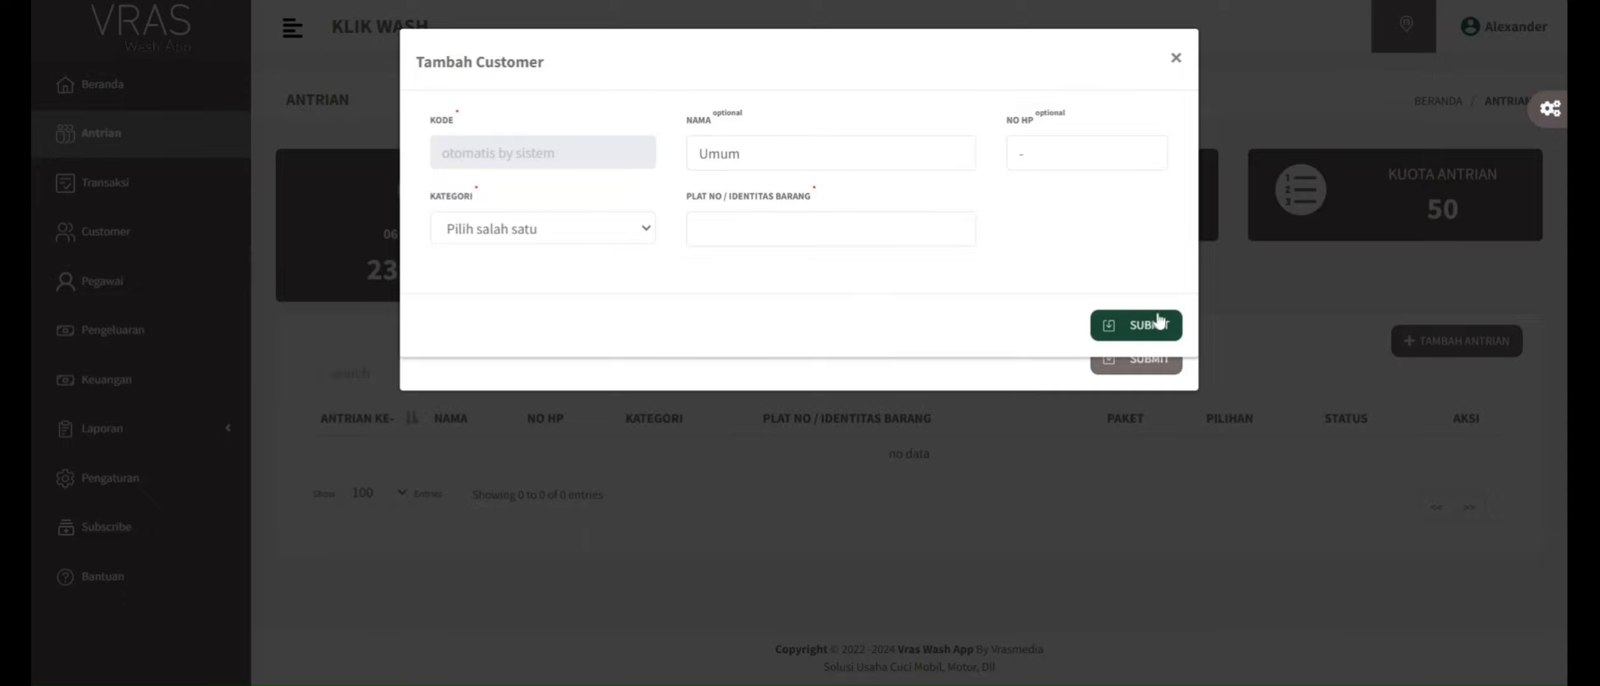
pyautogui.click(1176, 58)
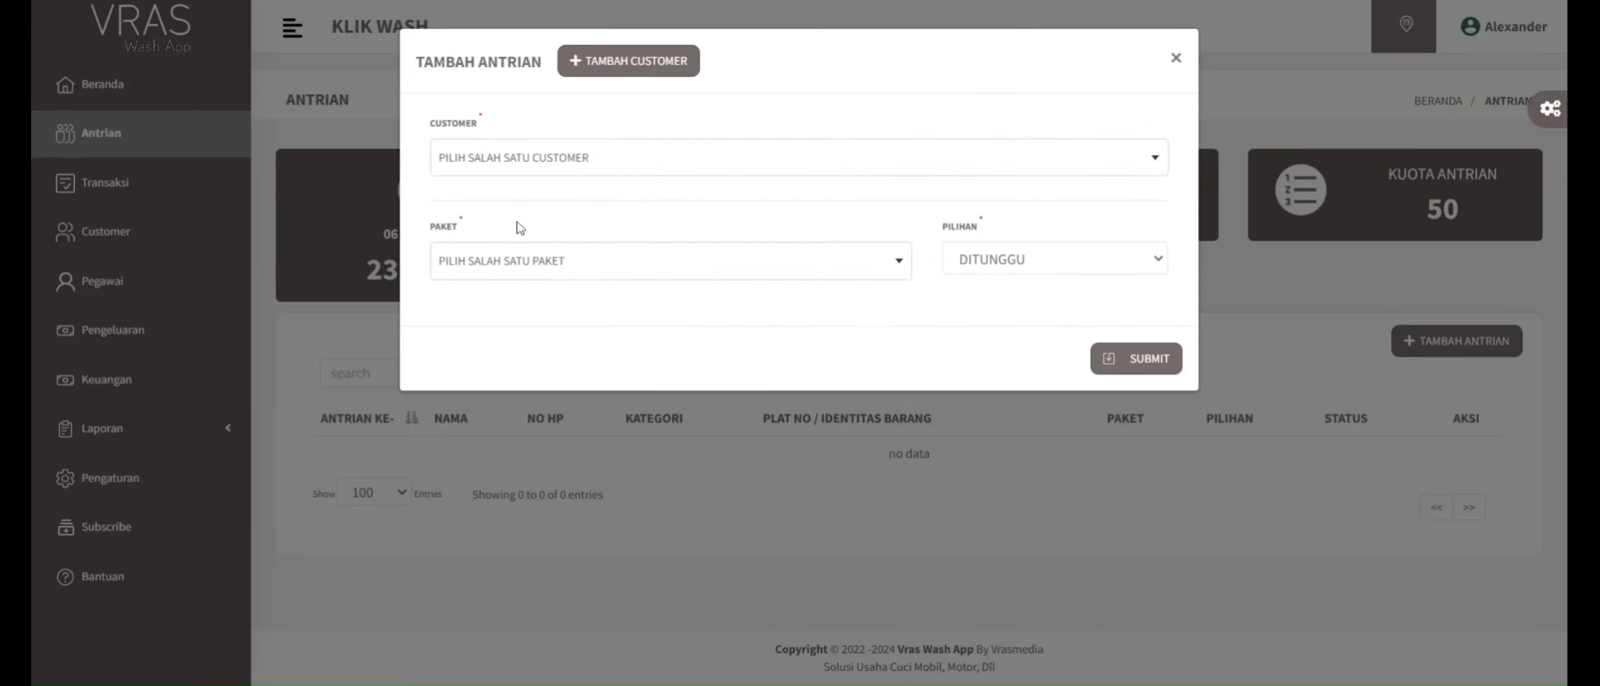
# Step: Add a queue entry for the second listed customer with Paket Mobil A and the option DITINGGAL, closing the queue ticket without printing
pyautogui.click(519, 164)
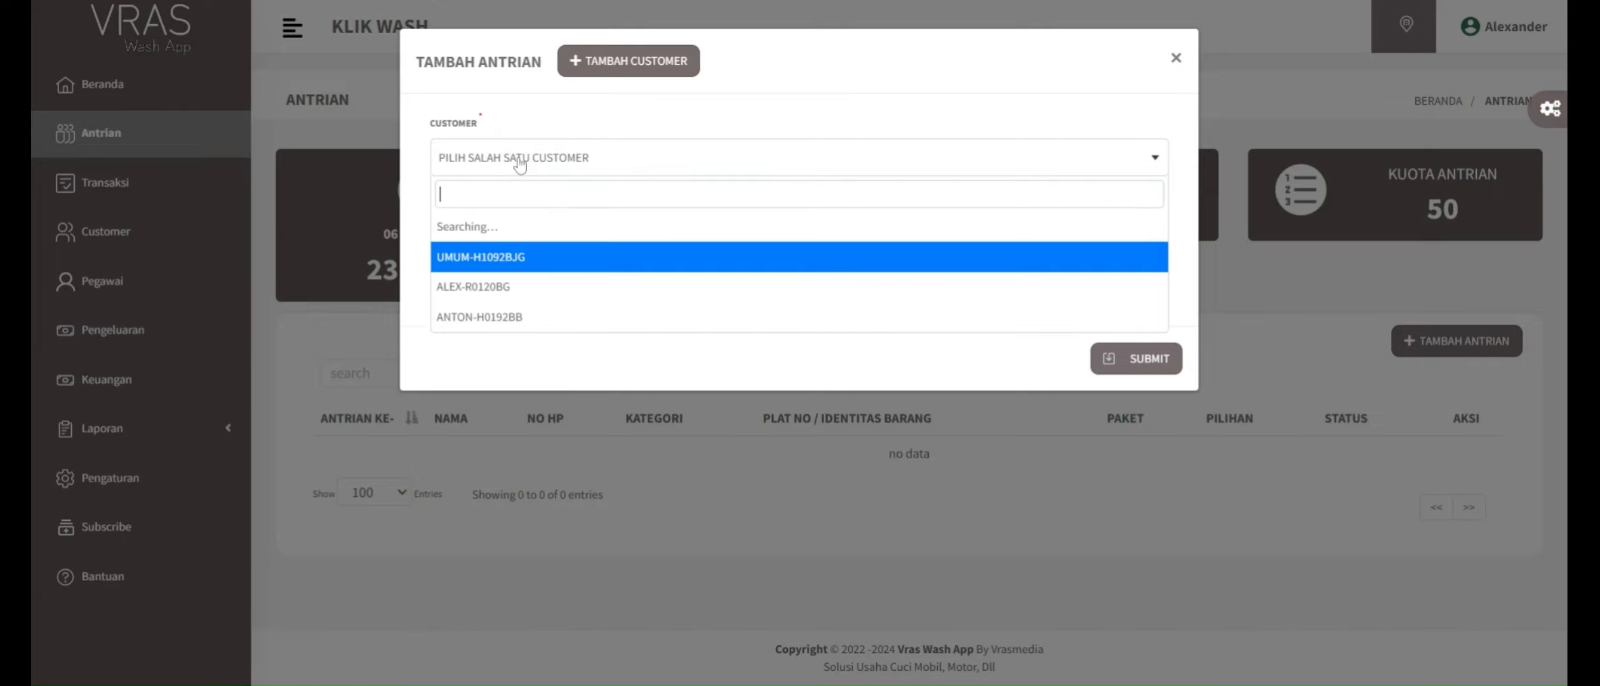
pyautogui.click(499, 259)
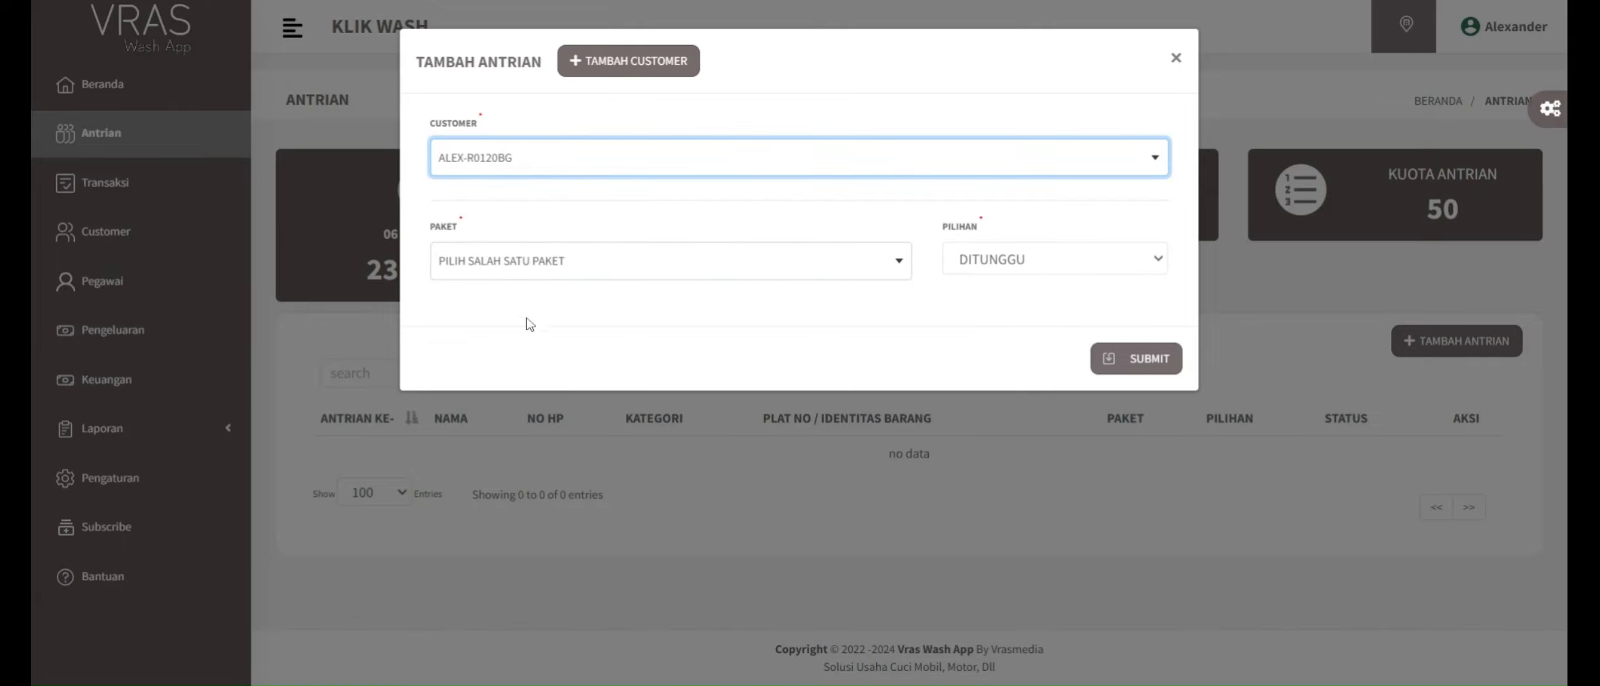
pyautogui.click(544, 266)
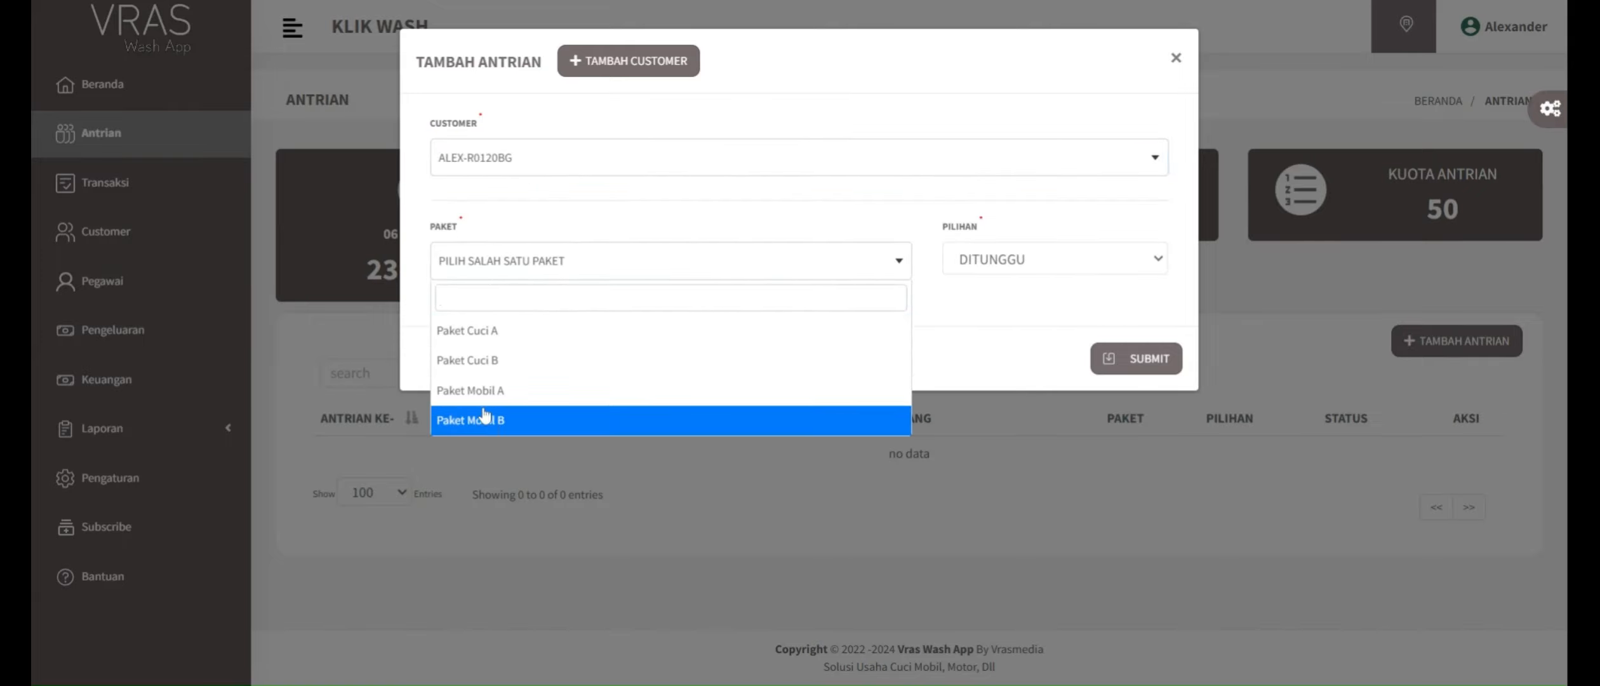
pyautogui.click(493, 391)
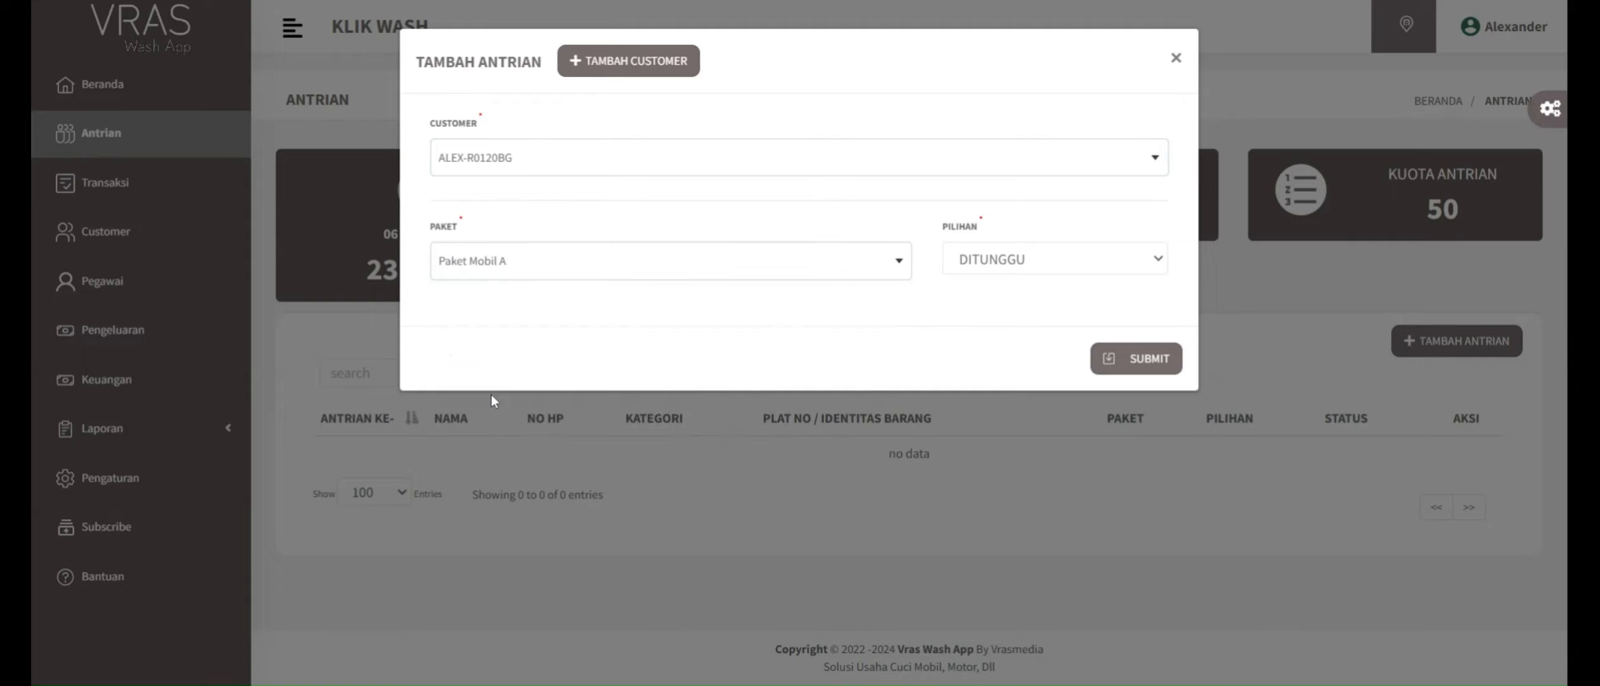
pyautogui.click(994, 264)
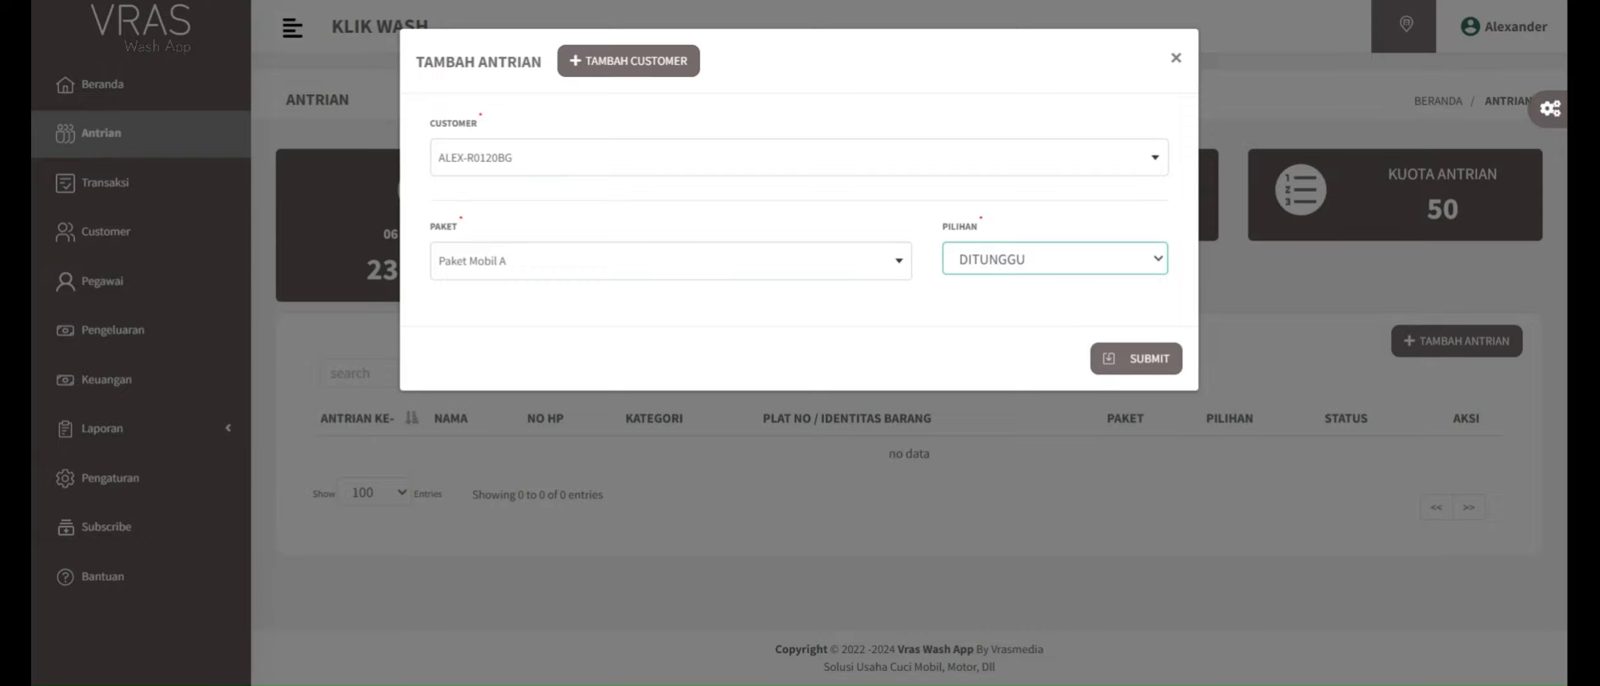
pyautogui.click(1108, 365)
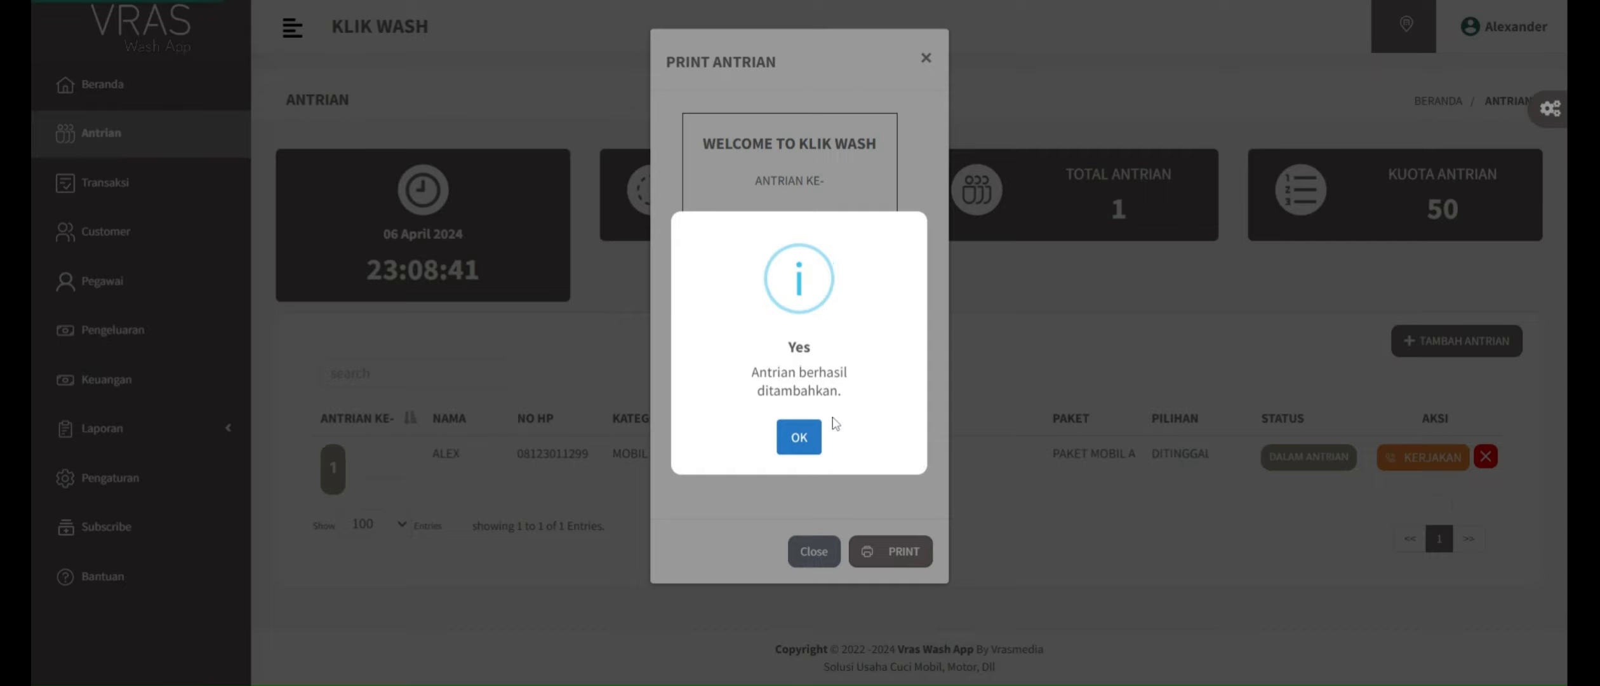
pyautogui.click(801, 436)
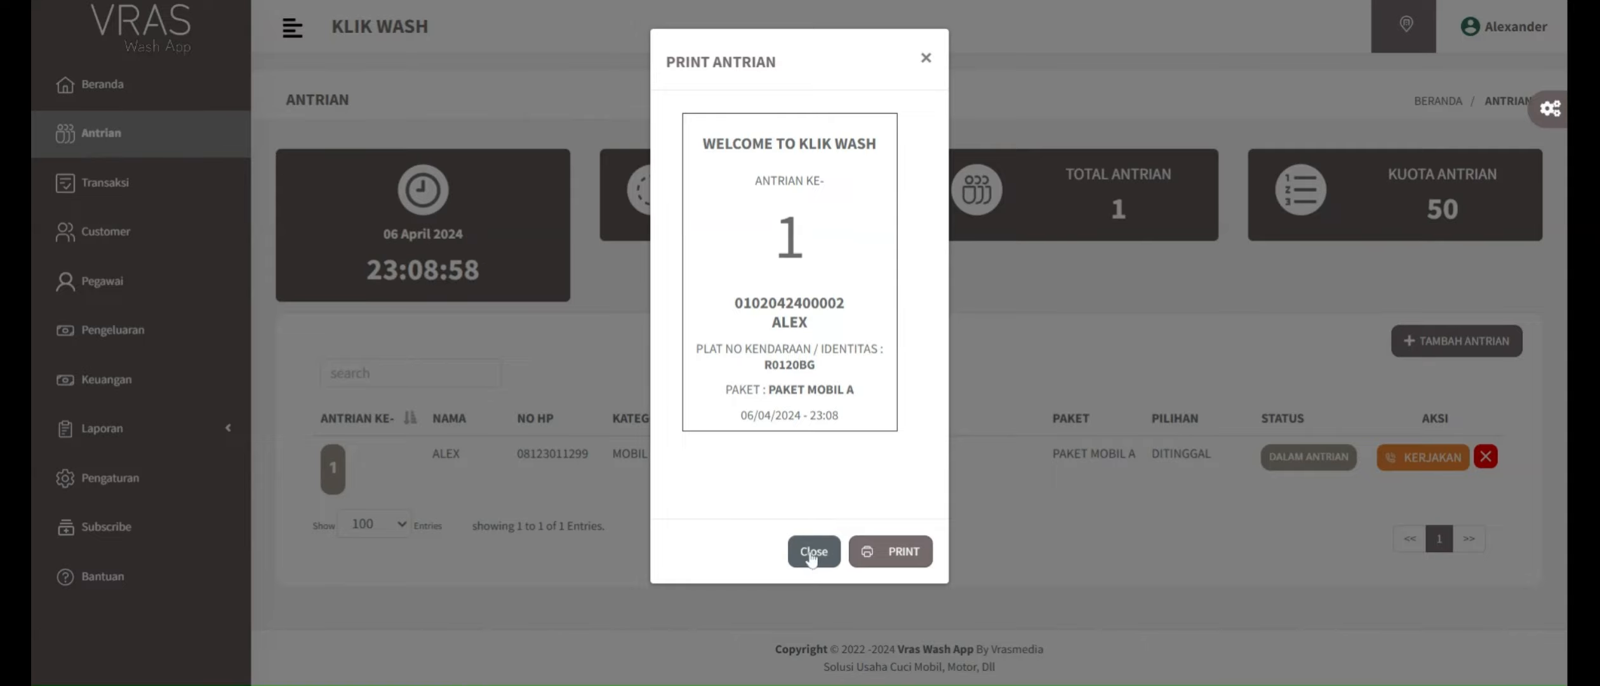
pyautogui.click(925, 58)
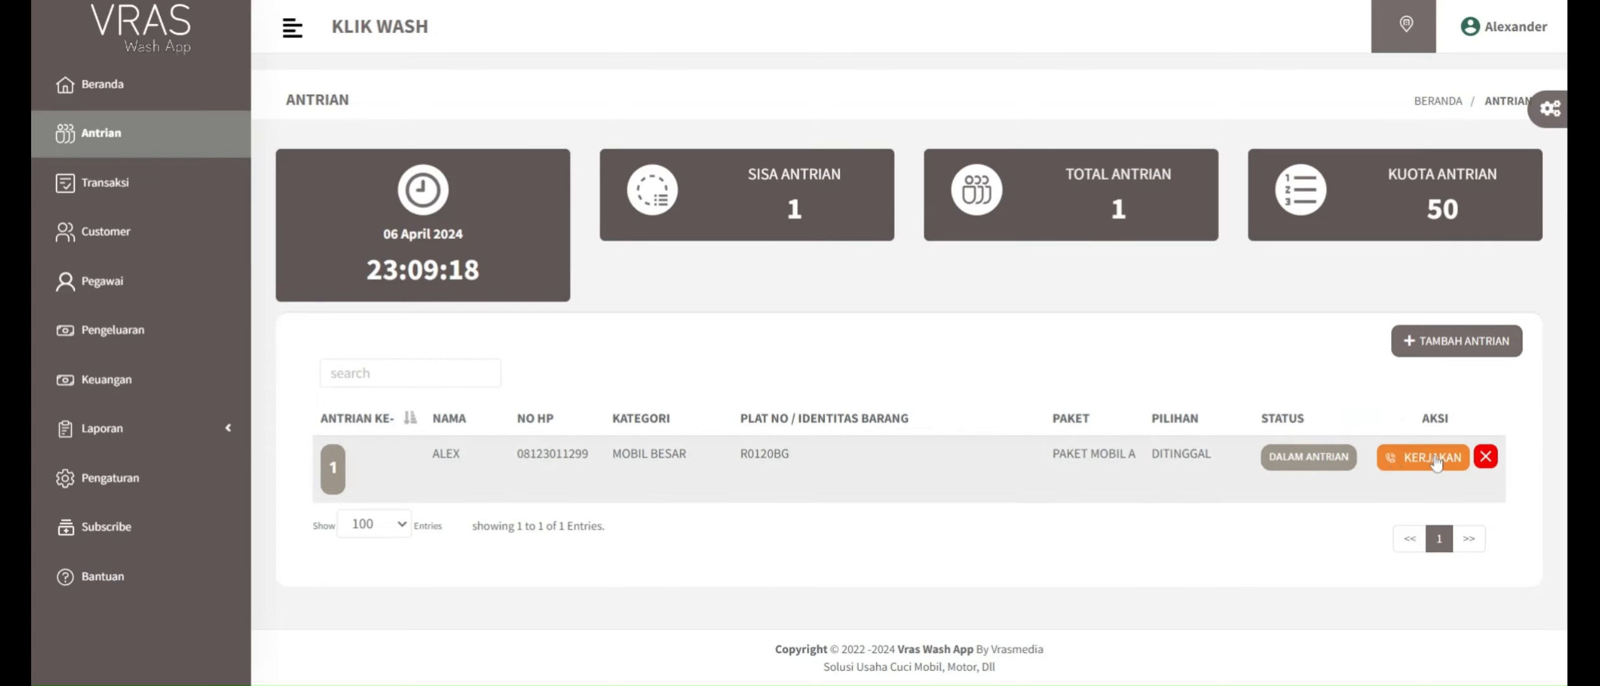
# Step: Start the wash for the first queue entry, acknowledge the confirmation and check the entry's status
pyautogui.click(1401, 468)
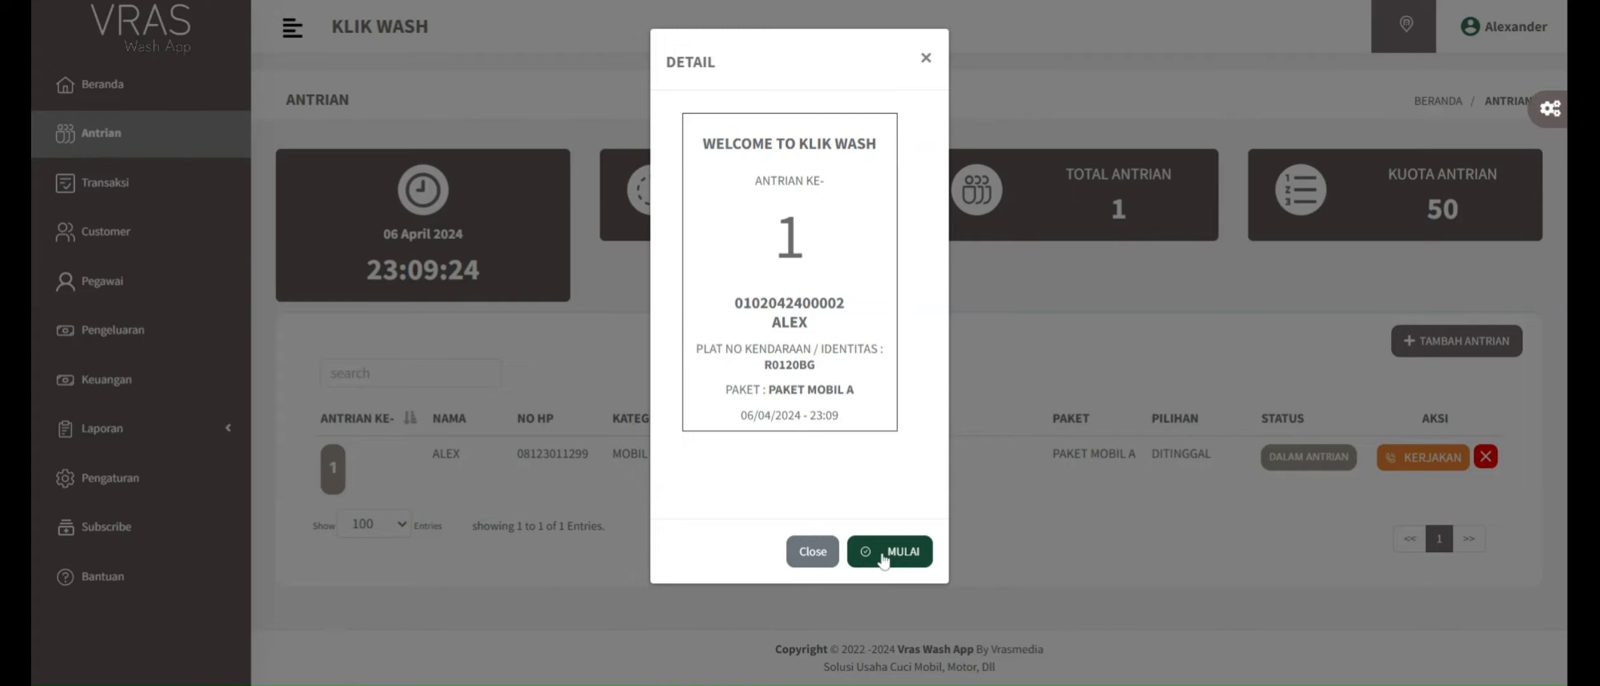
pyautogui.click(882, 560)
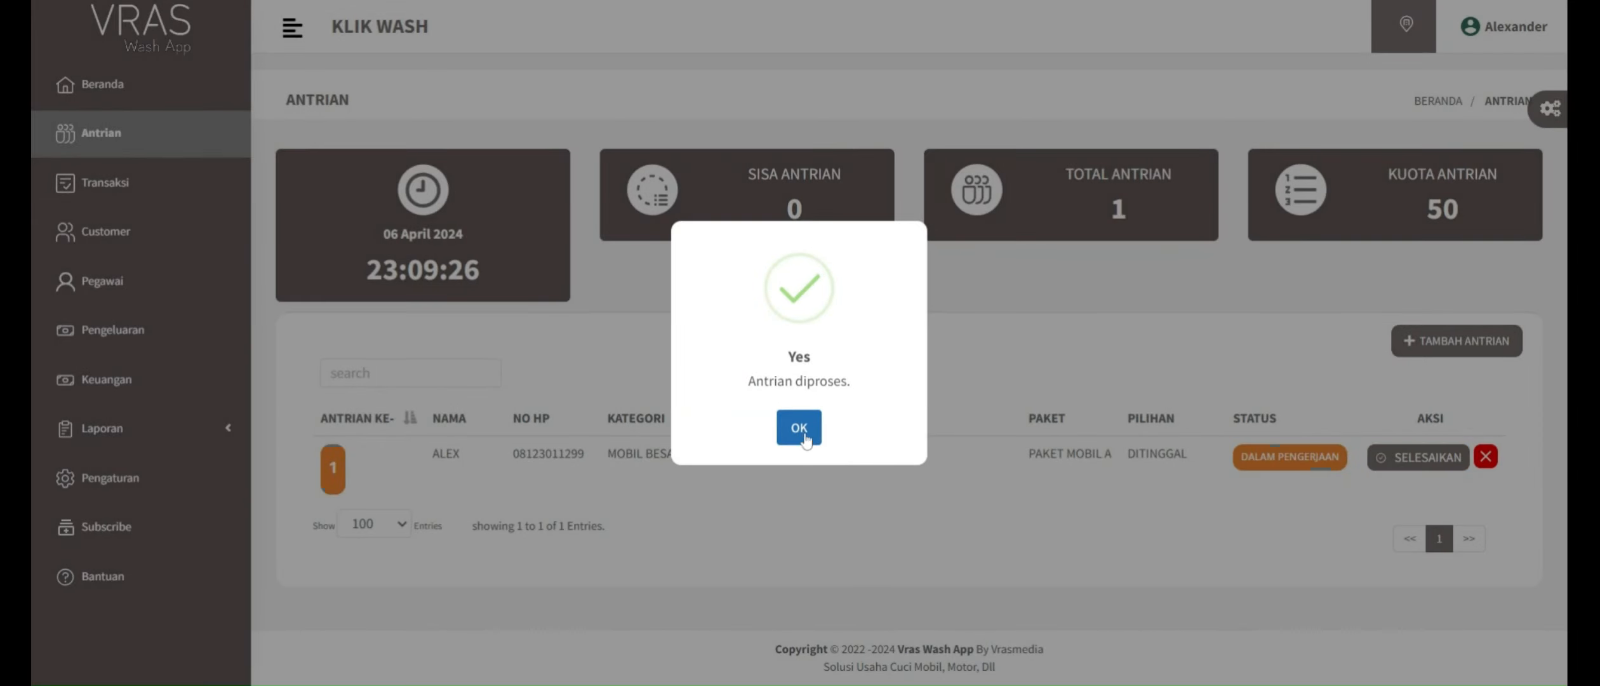
pyautogui.click(800, 428)
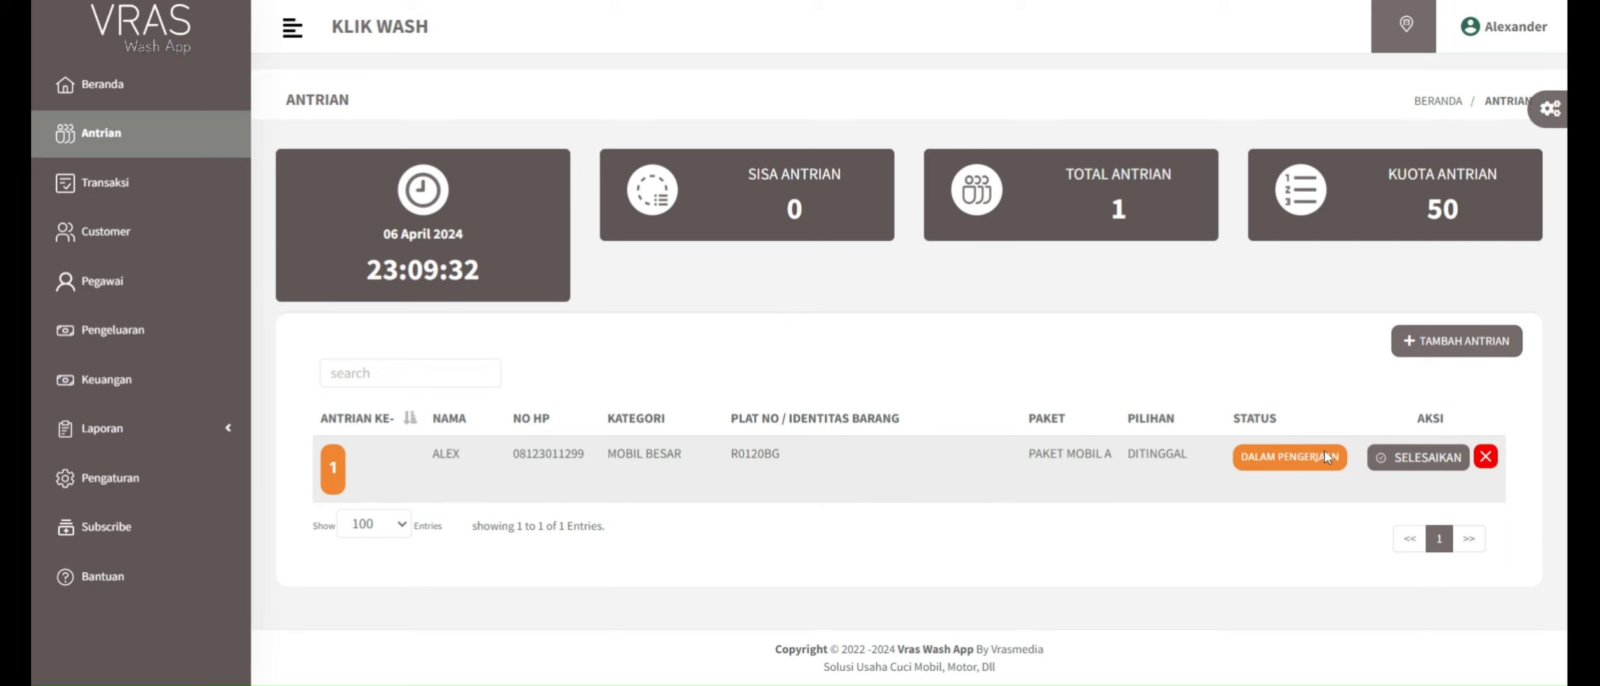
pyautogui.moveTo(1240, 456); pyautogui.dragTo(1332, 456)
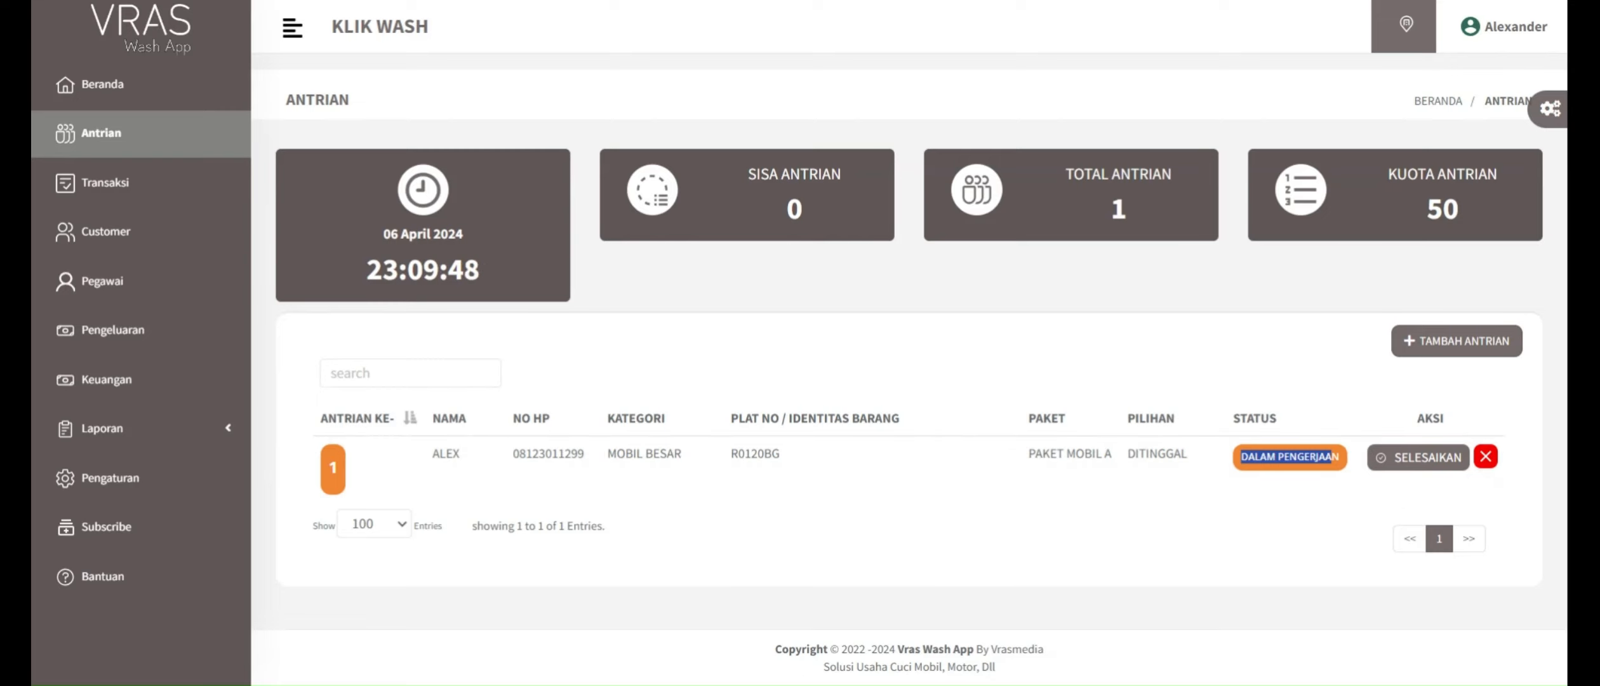
# Step: Open the completion form for the in-progress queue entry, assign both listed employees as Staf Pelaksana and save the update
pyautogui.click(1424, 464)
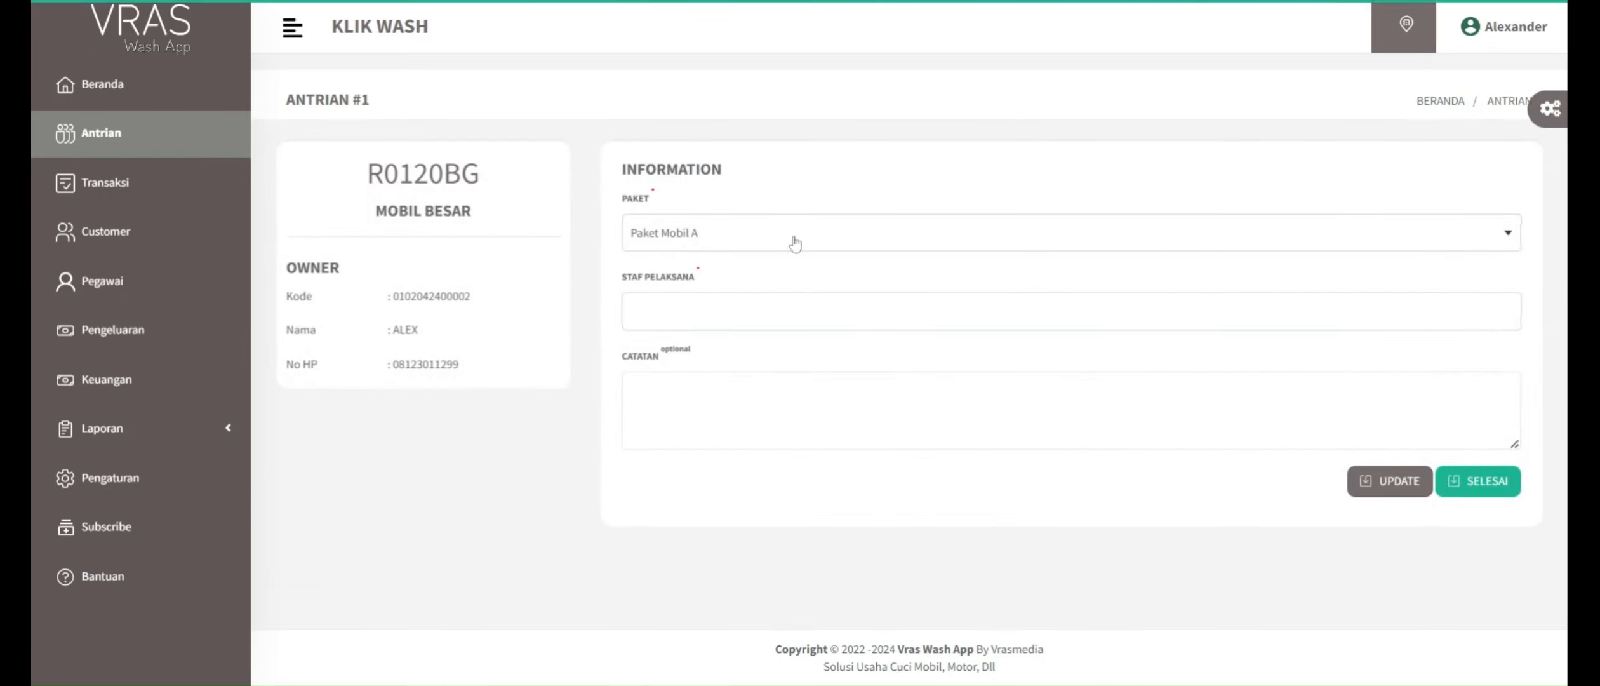
pyautogui.click(739, 239)
pyautogui.click(738, 239)
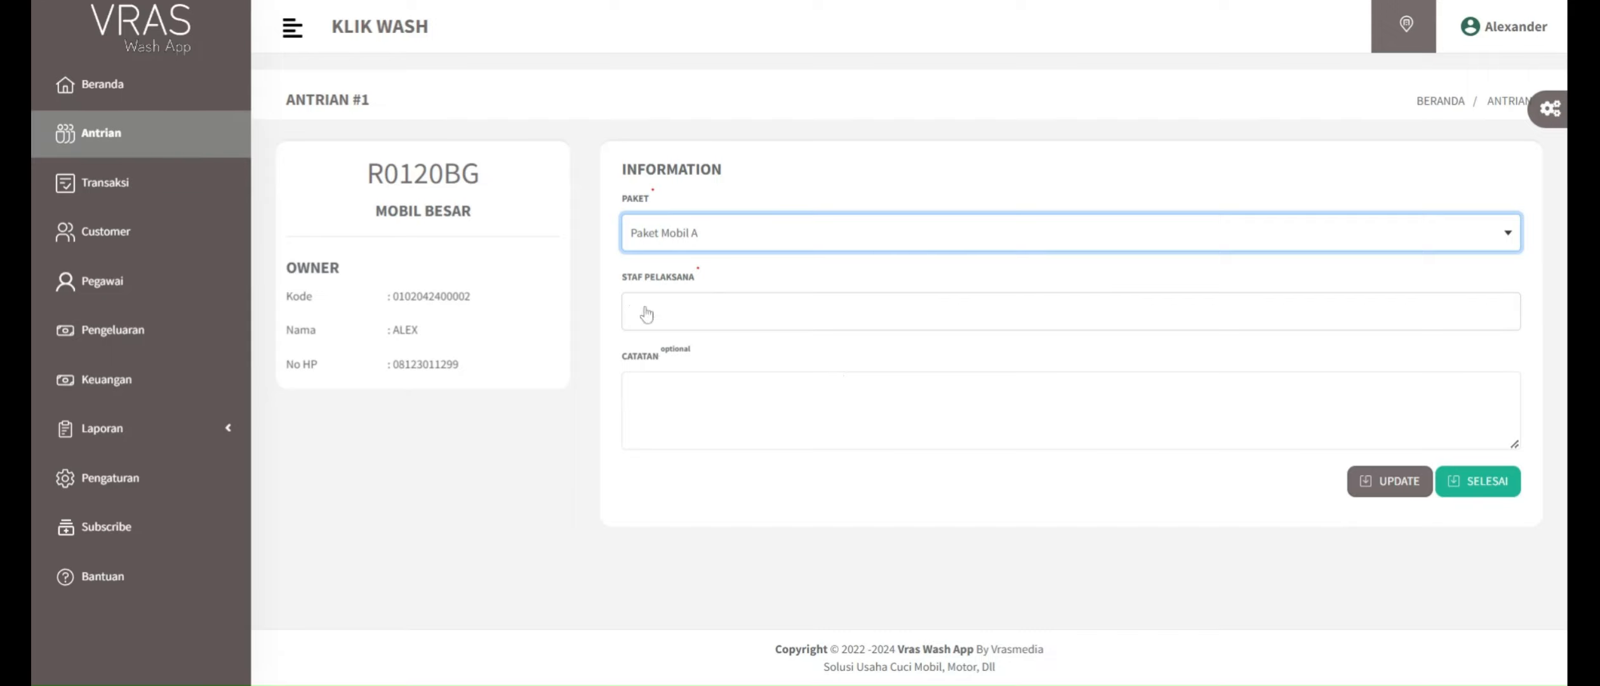
pyautogui.click(681, 314)
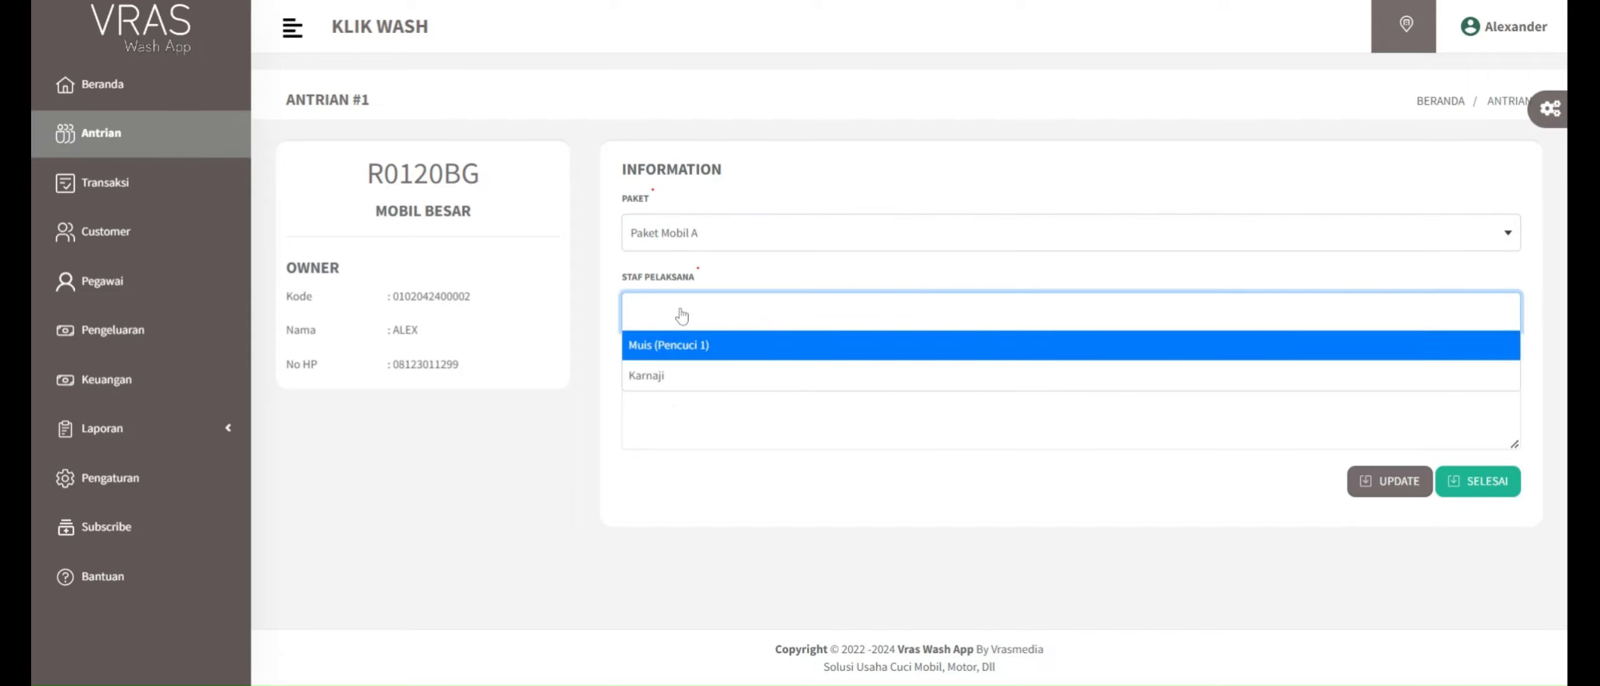
pyautogui.click(664, 349)
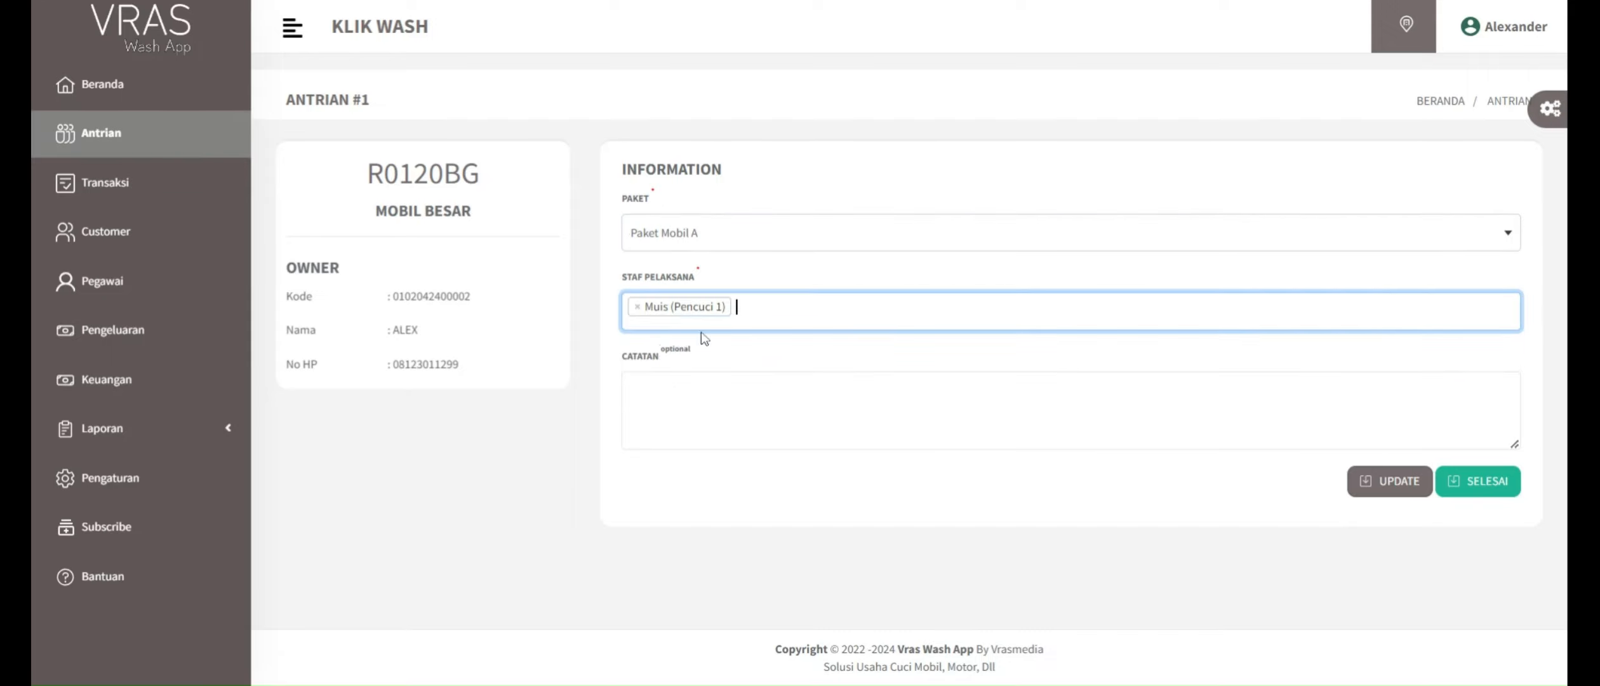
pyautogui.click(767, 315)
pyautogui.click(686, 376)
pyautogui.click(1385, 481)
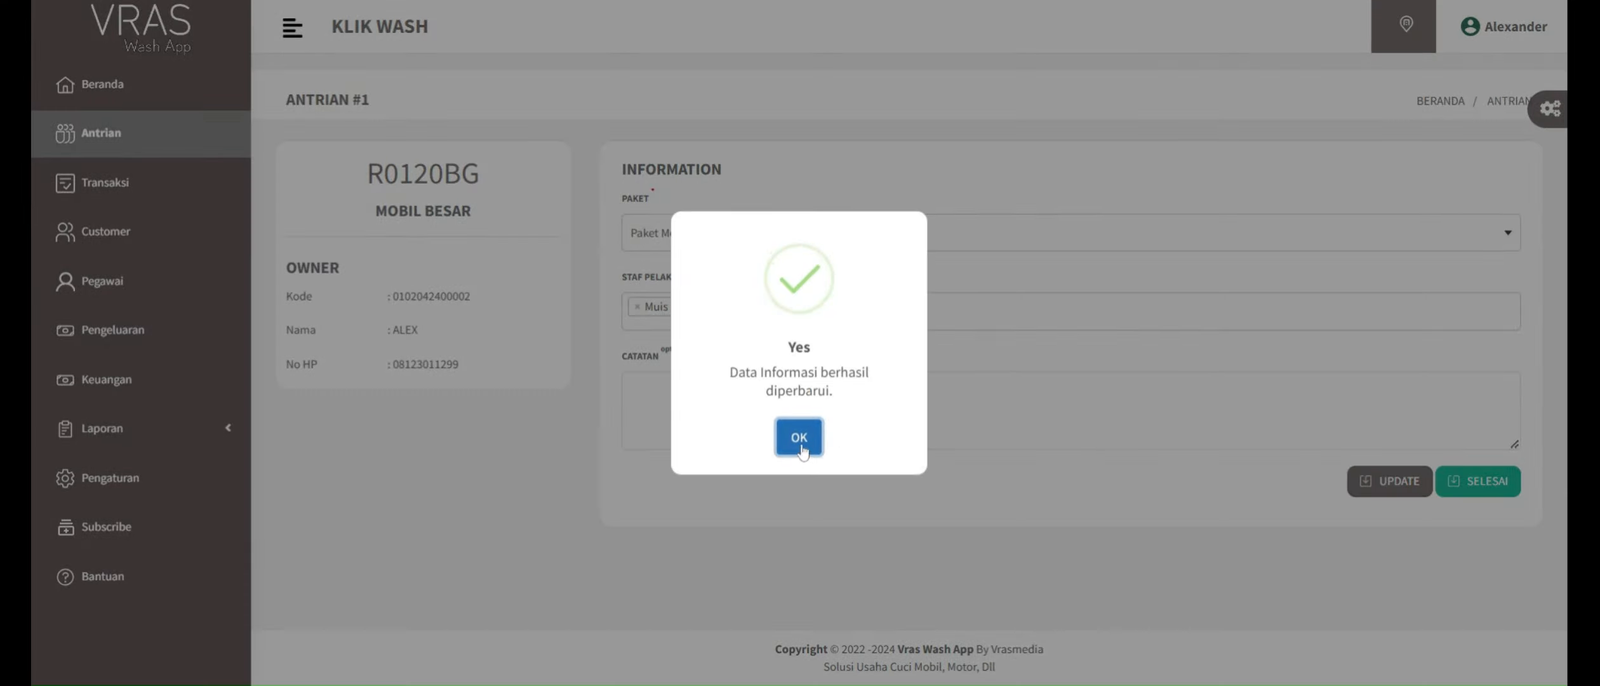
pyautogui.click(799, 438)
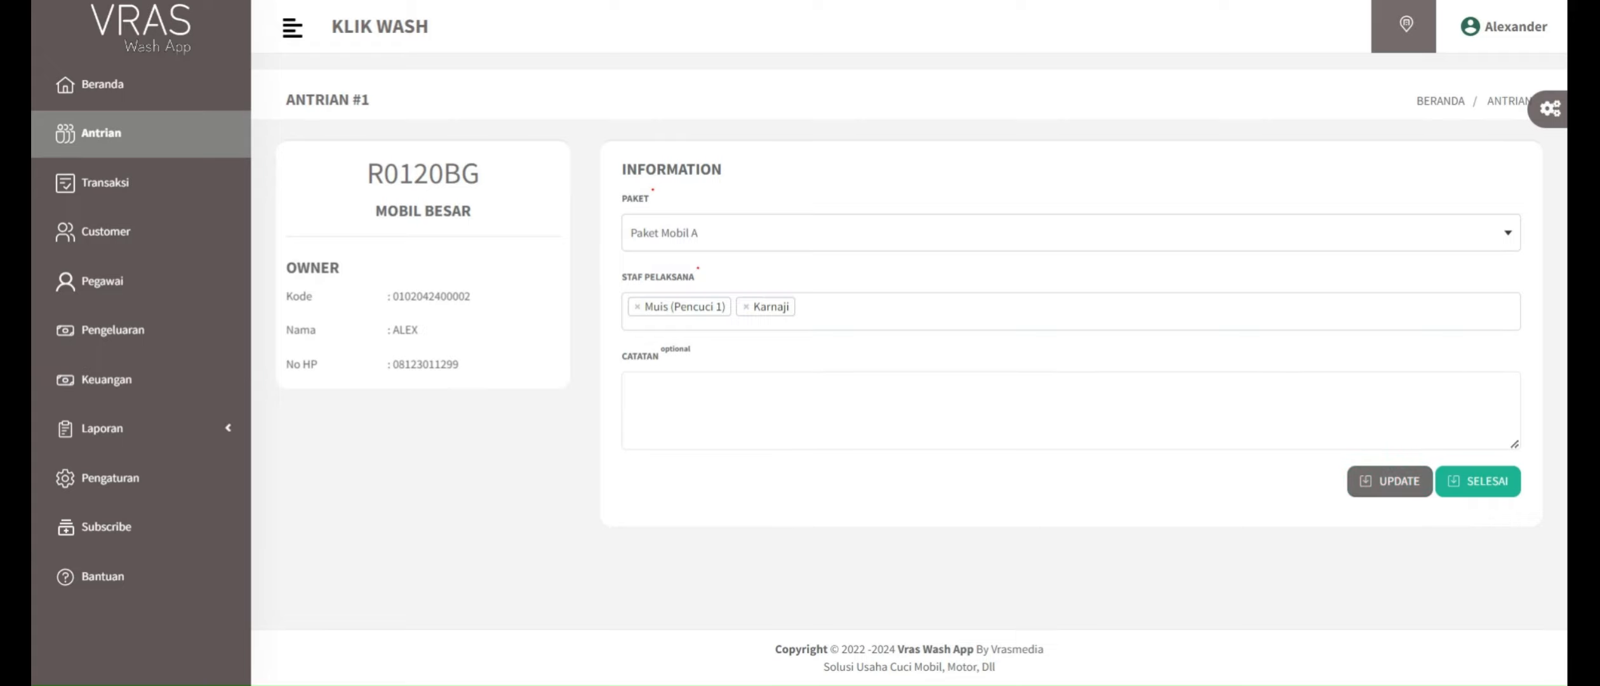
# Step: Return to the Antrian list, reopen the in-progress entry and mark it as finished
pyautogui.click(1508, 102)
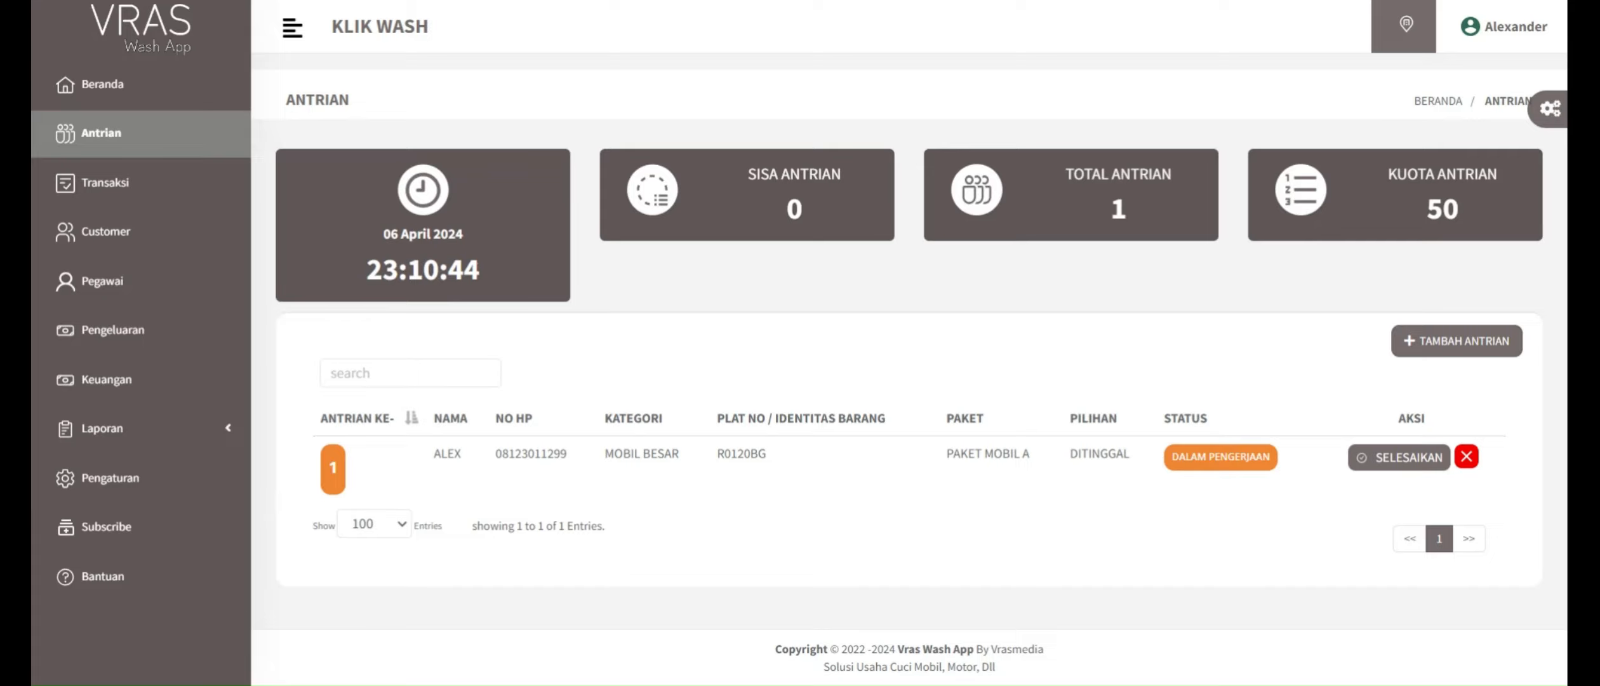
pyautogui.click(1399, 457)
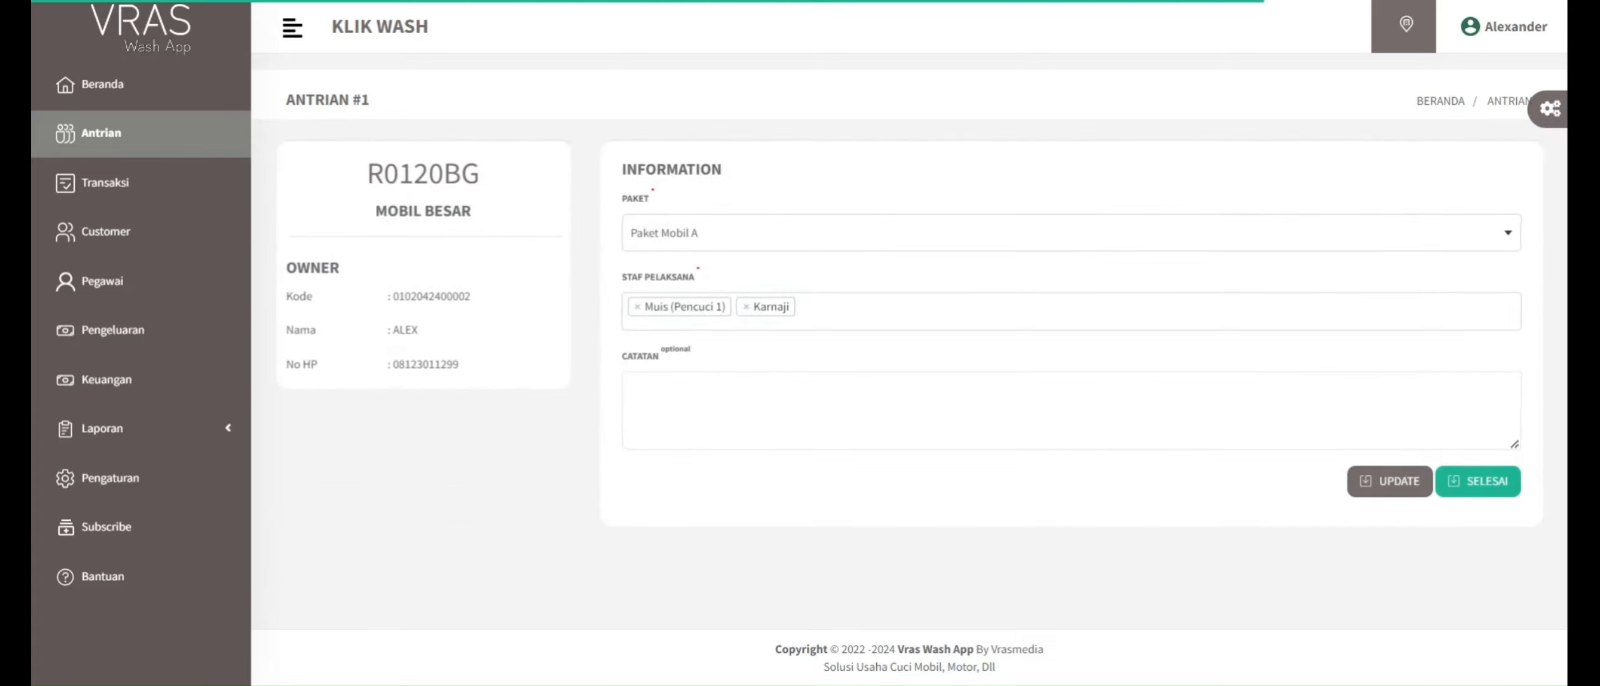
pyautogui.click(1479, 483)
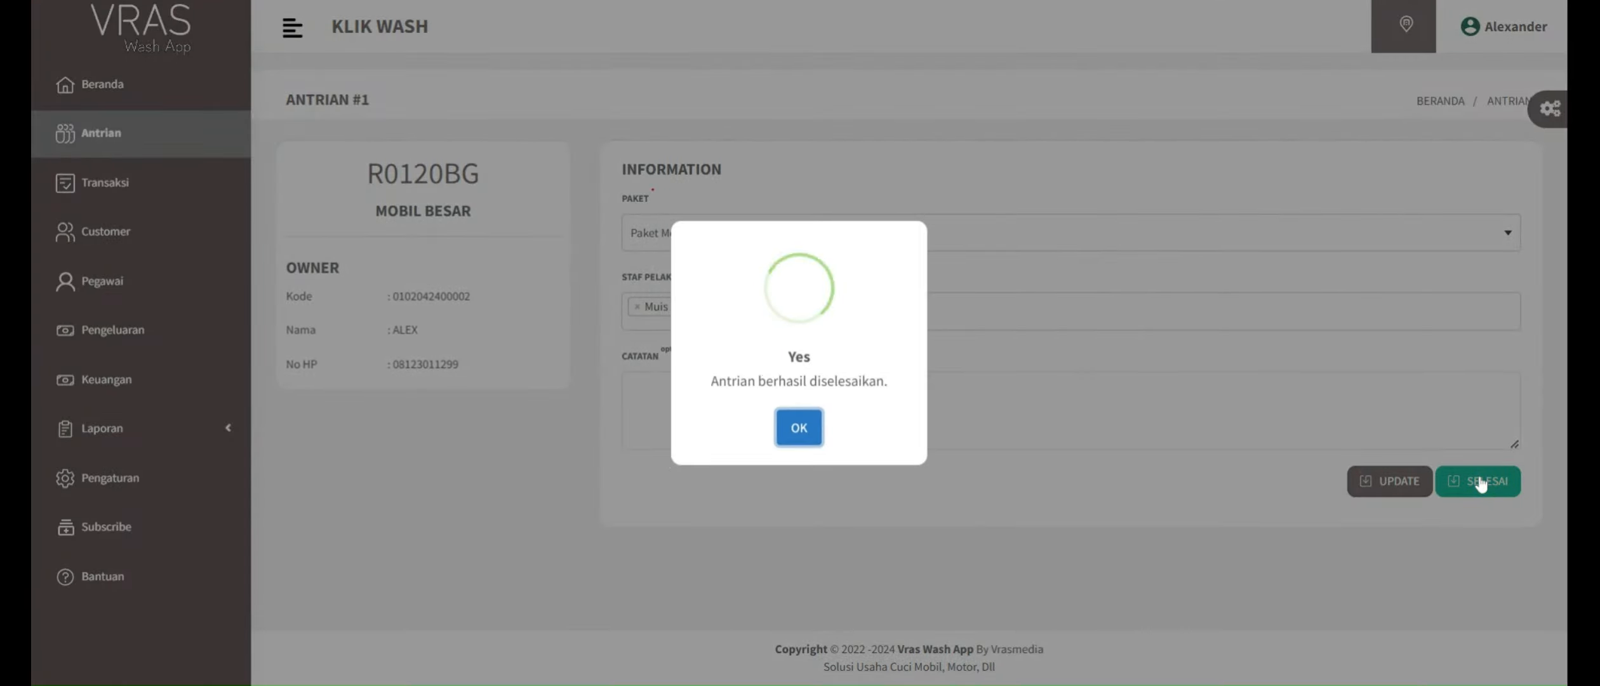
pyautogui.click(808, 436)
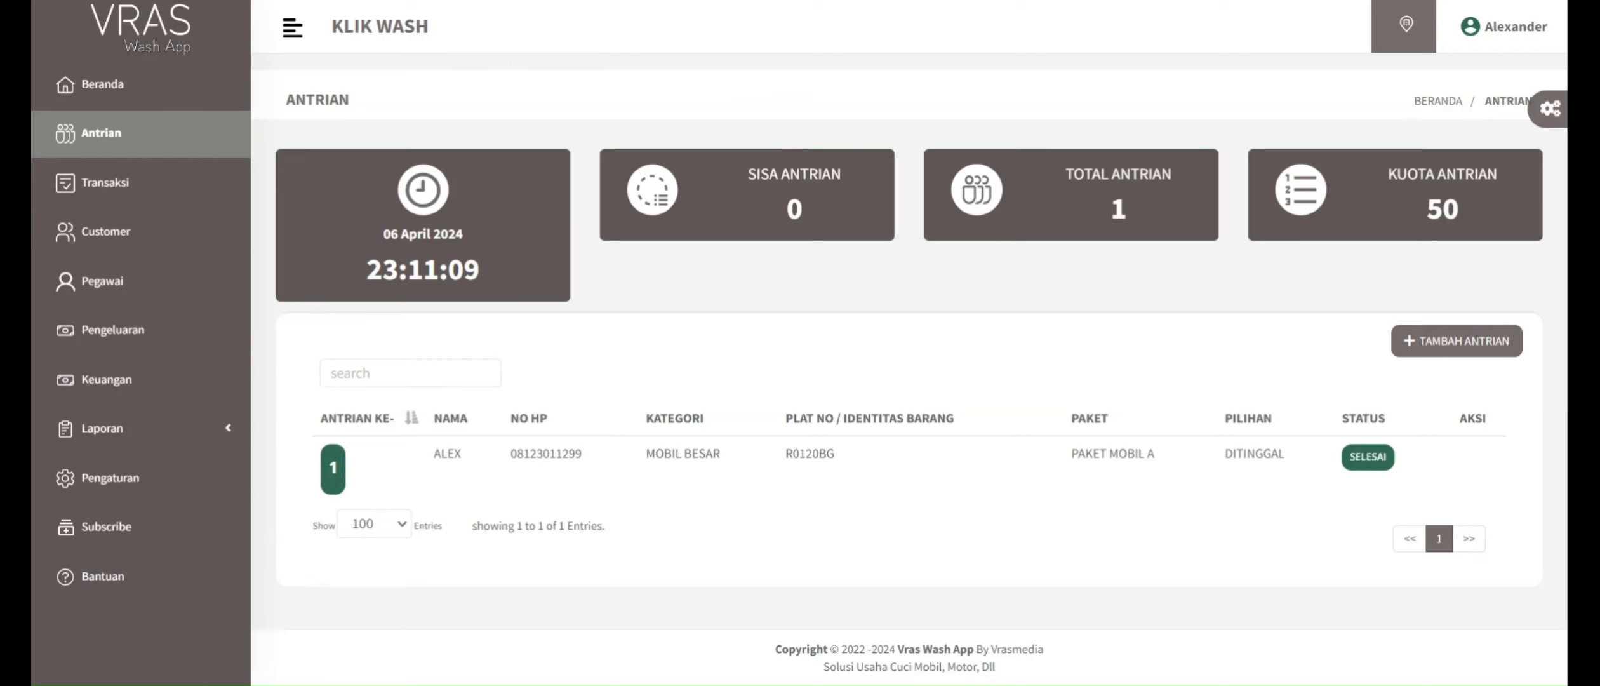
# Step: Open the unpaid transaction for editing in Transaksi and save it with its existing package and staff
pyautogui.click(104, 182)
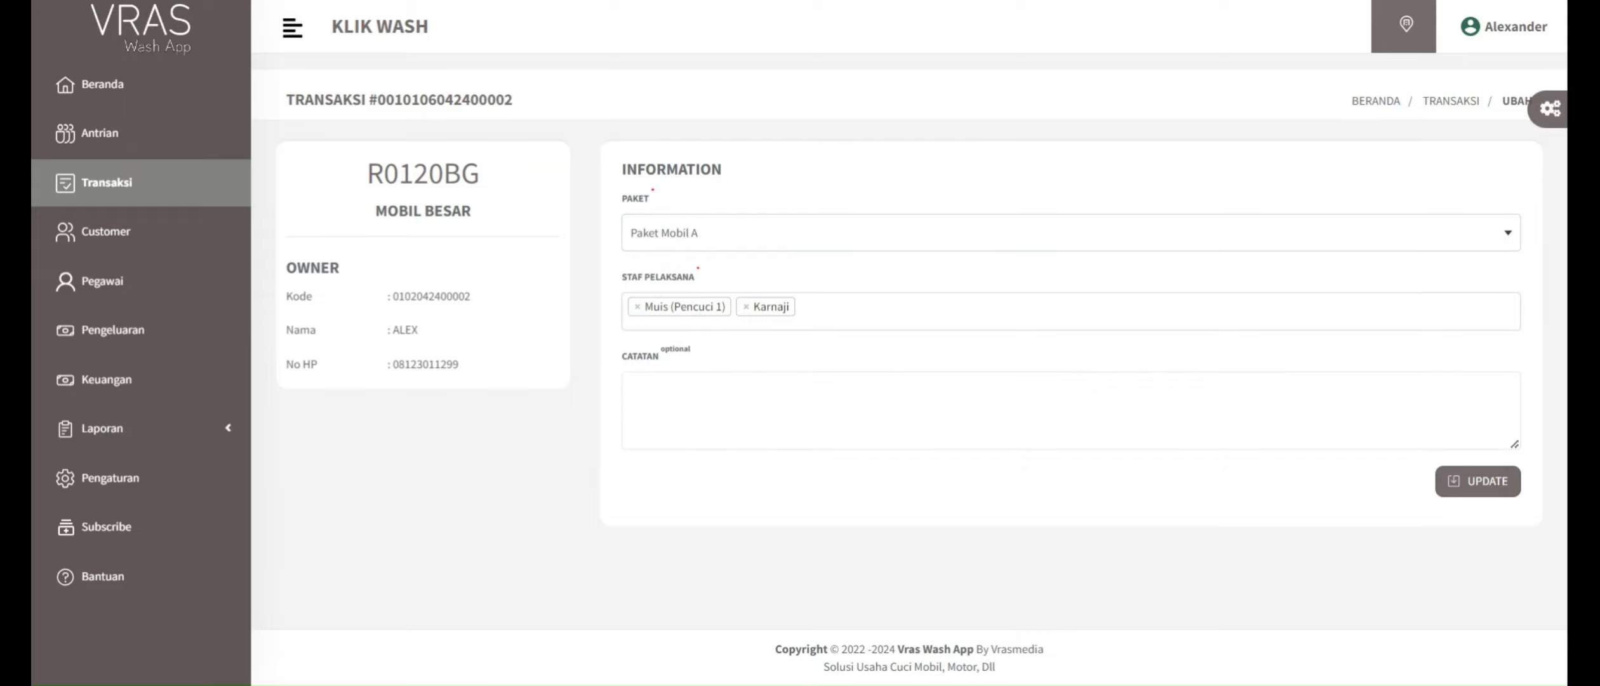
pyautogui.click(1487, 483)
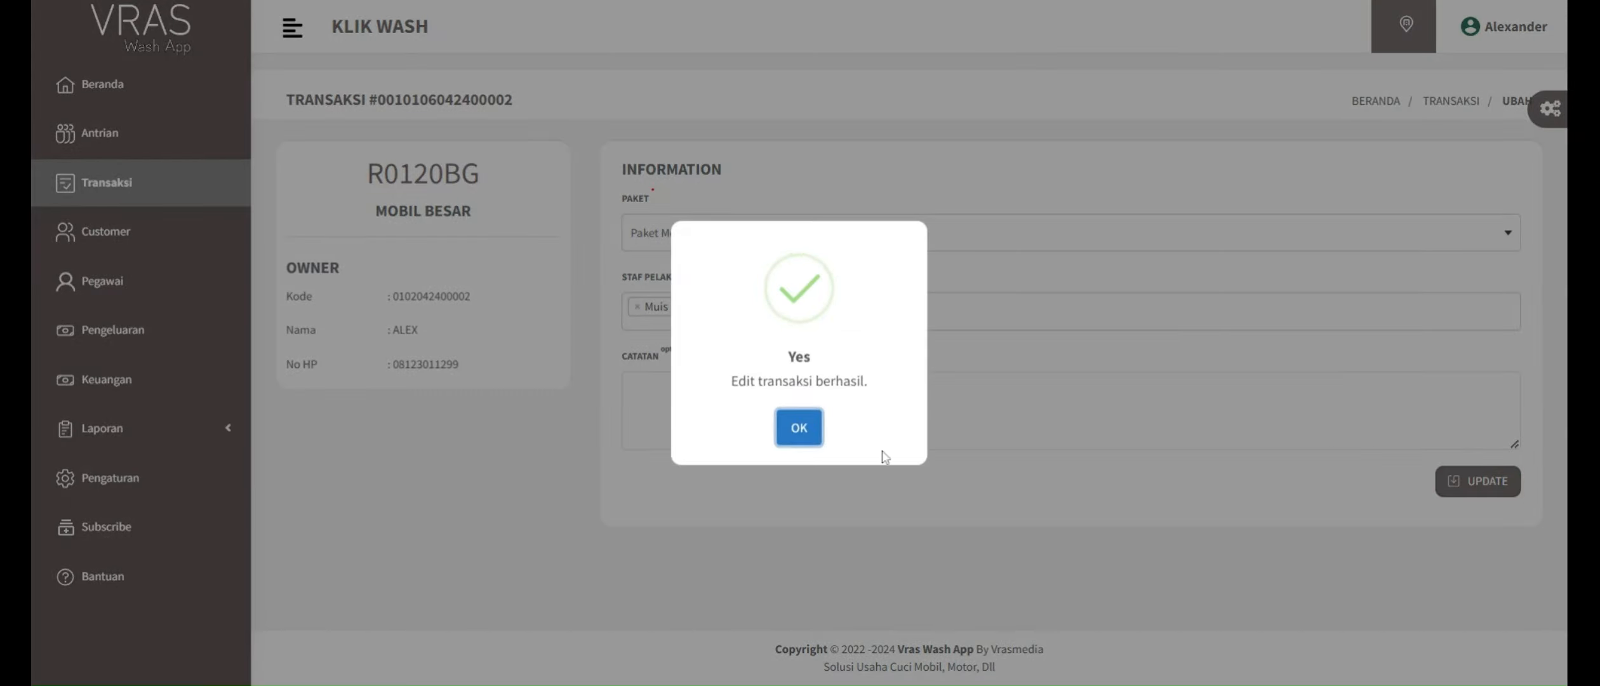
pyautogui.click(800, 427)
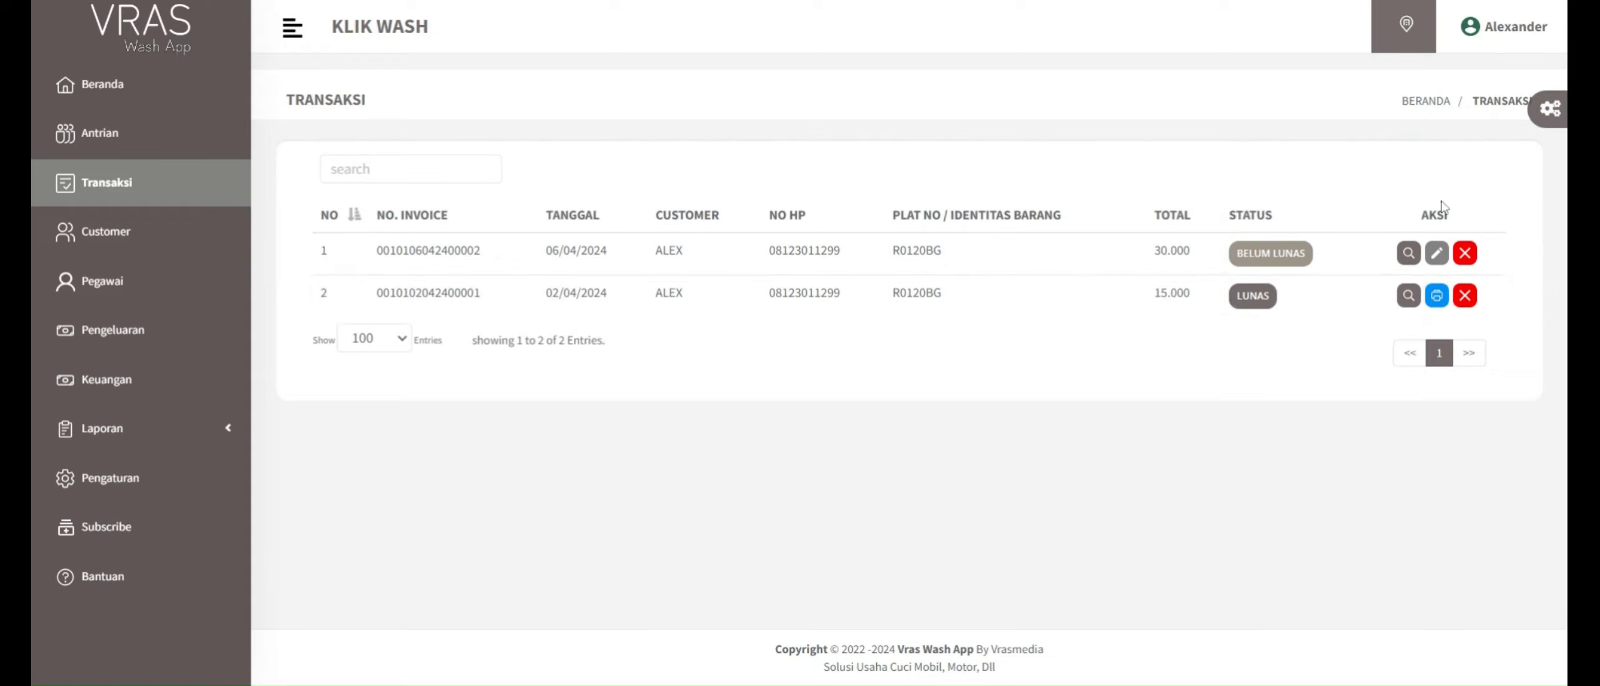
# Step: Pay the unpaid Paket Mobil A transaction with the method Tunai and the amount 30.000, returning to the transaction list without printing
pyautogui.click(1407, 254)
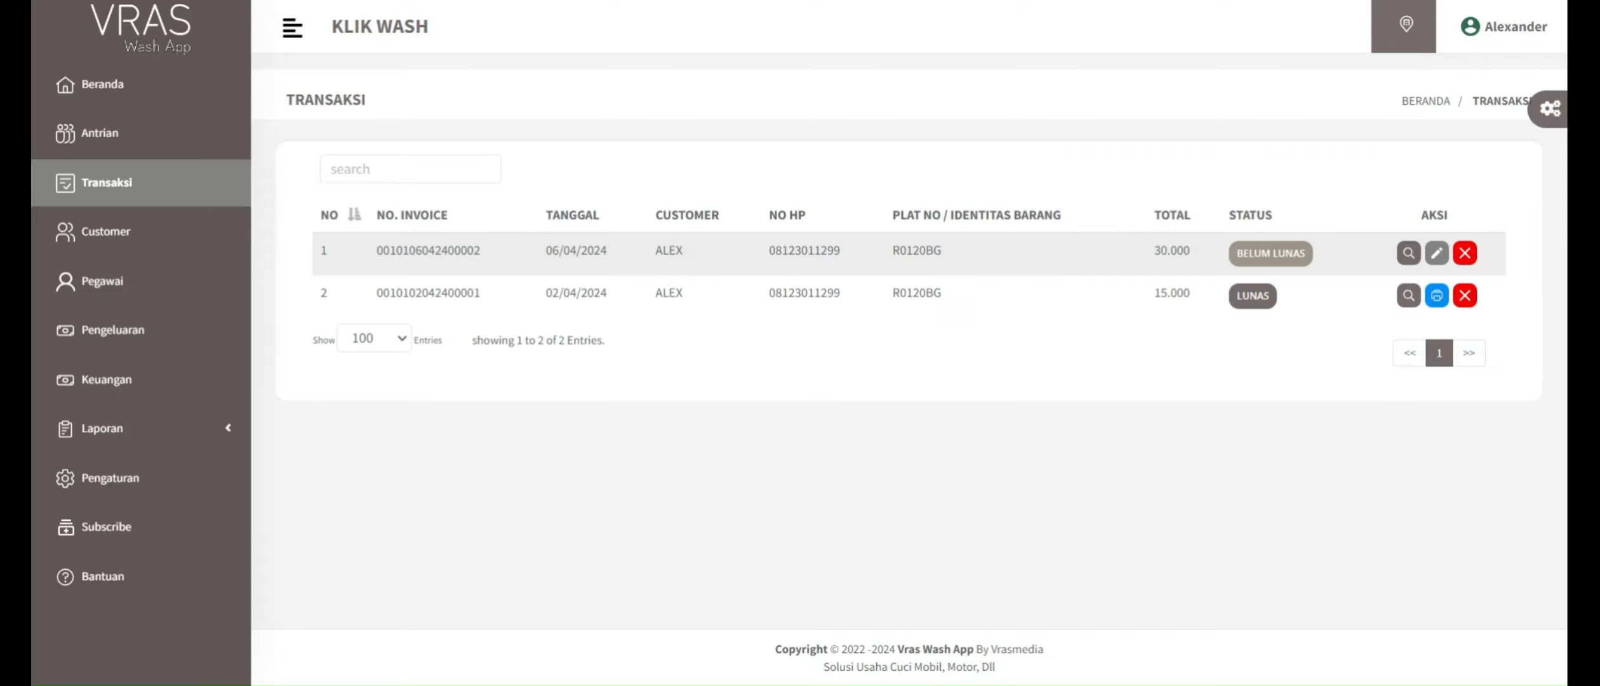
pyautogui.scroll(-2, 1327, 412)
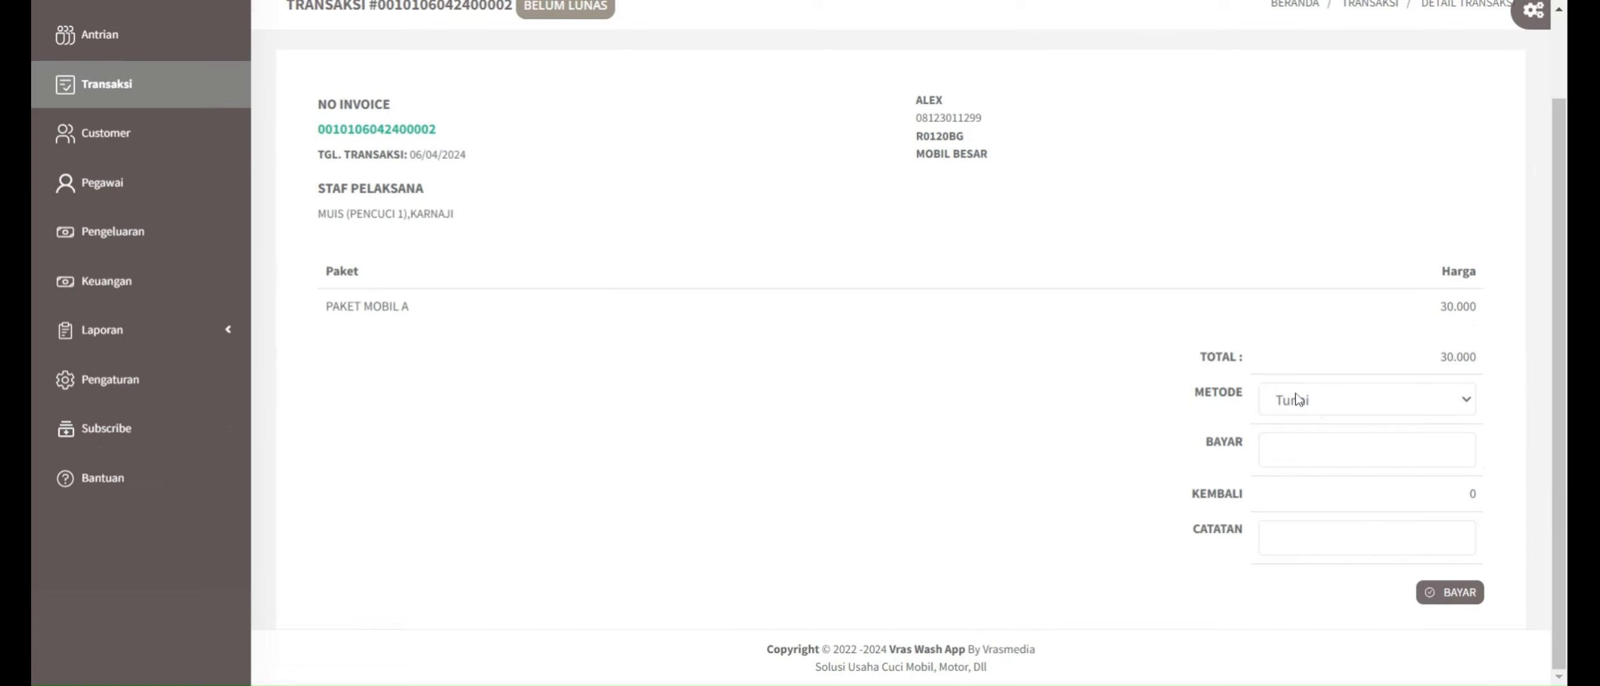
pyautogui.click(1312, 406)
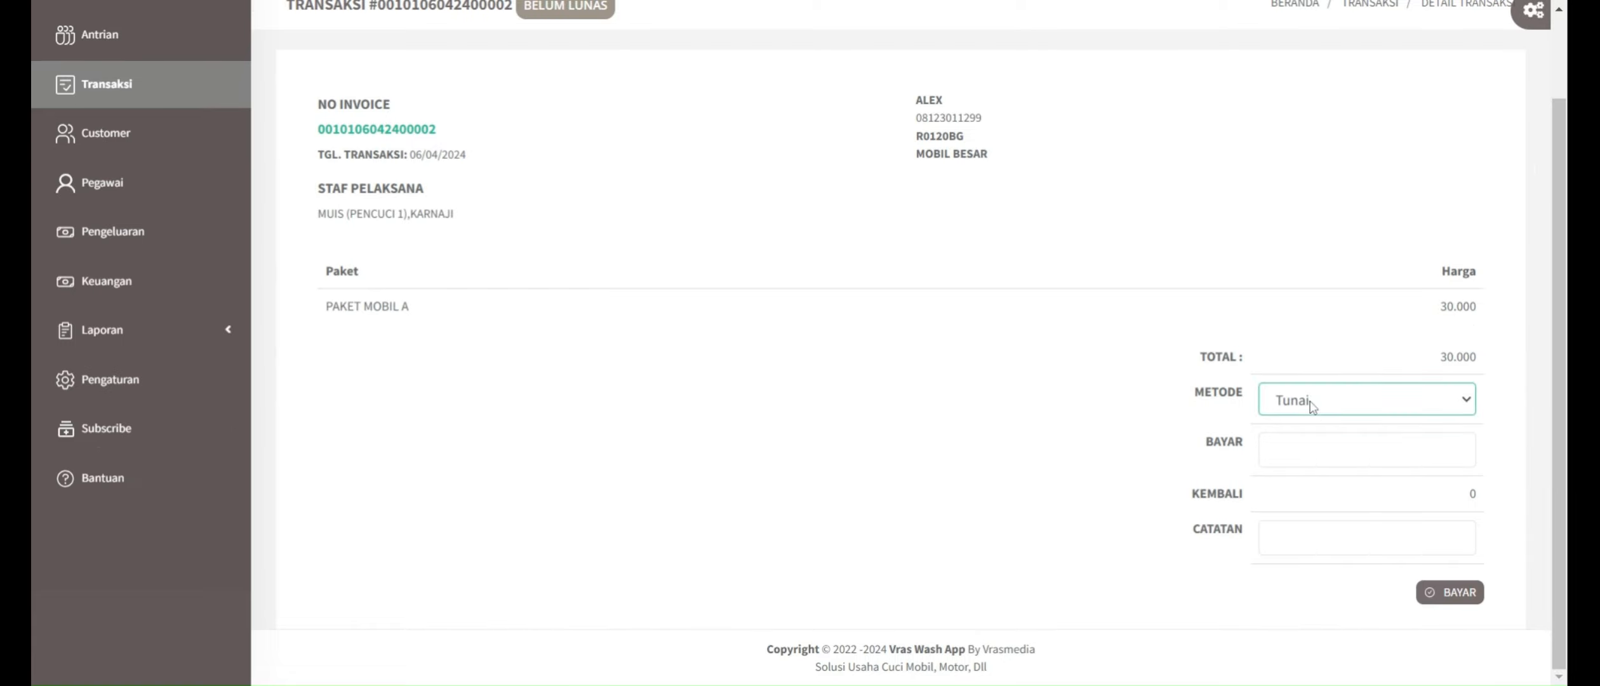
pyautogui.click(1320, 441)
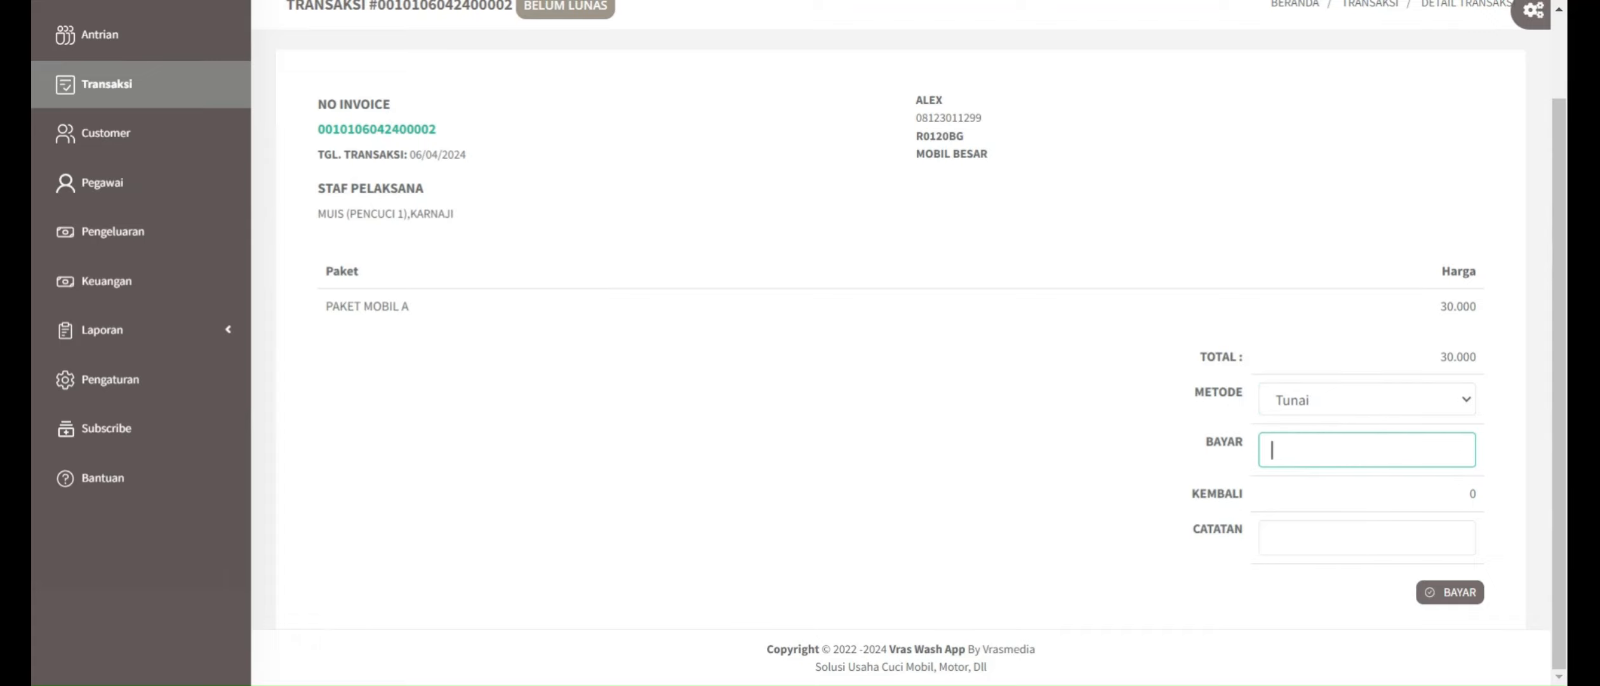
pyautogui.write('300000')
pyautogui.click(1312, 538)
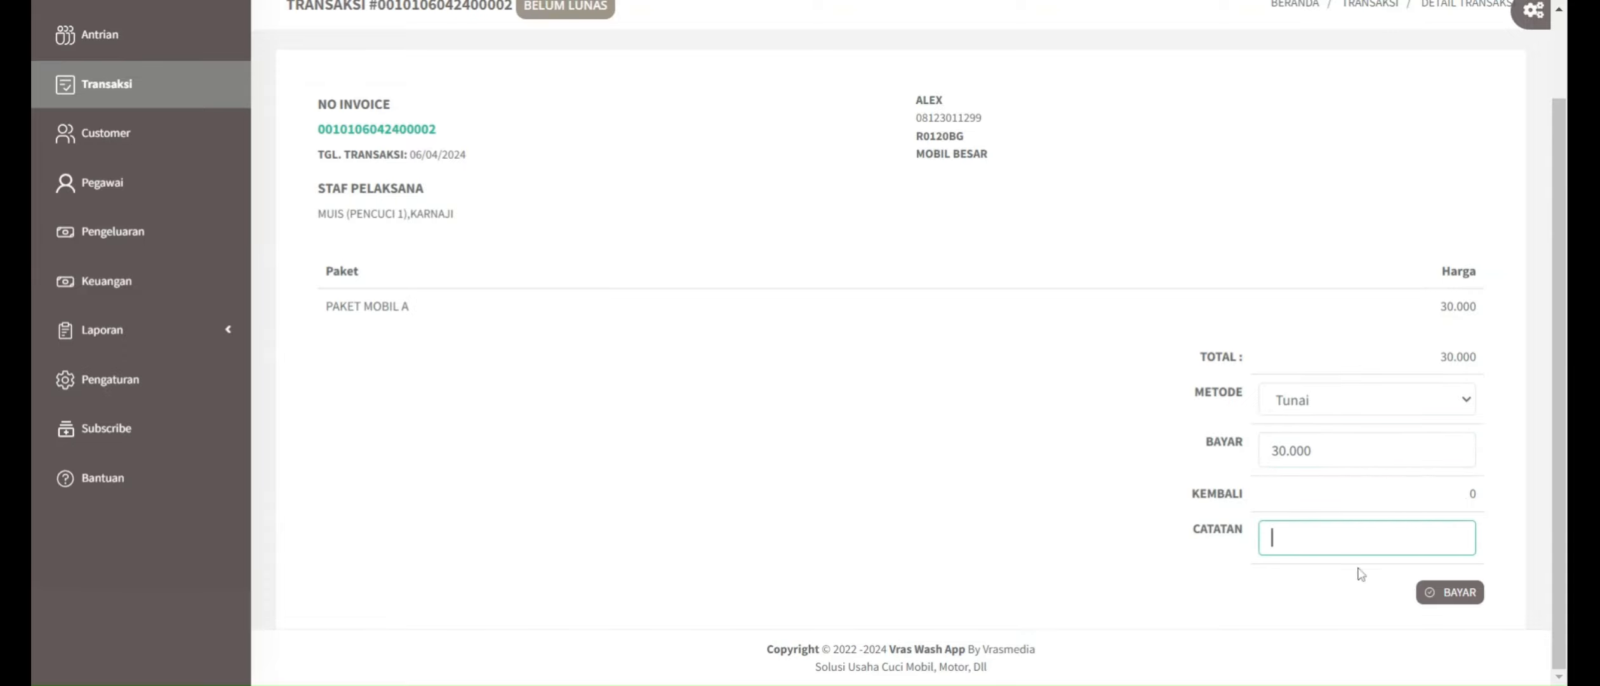
pyautogui.click(1449, 591)
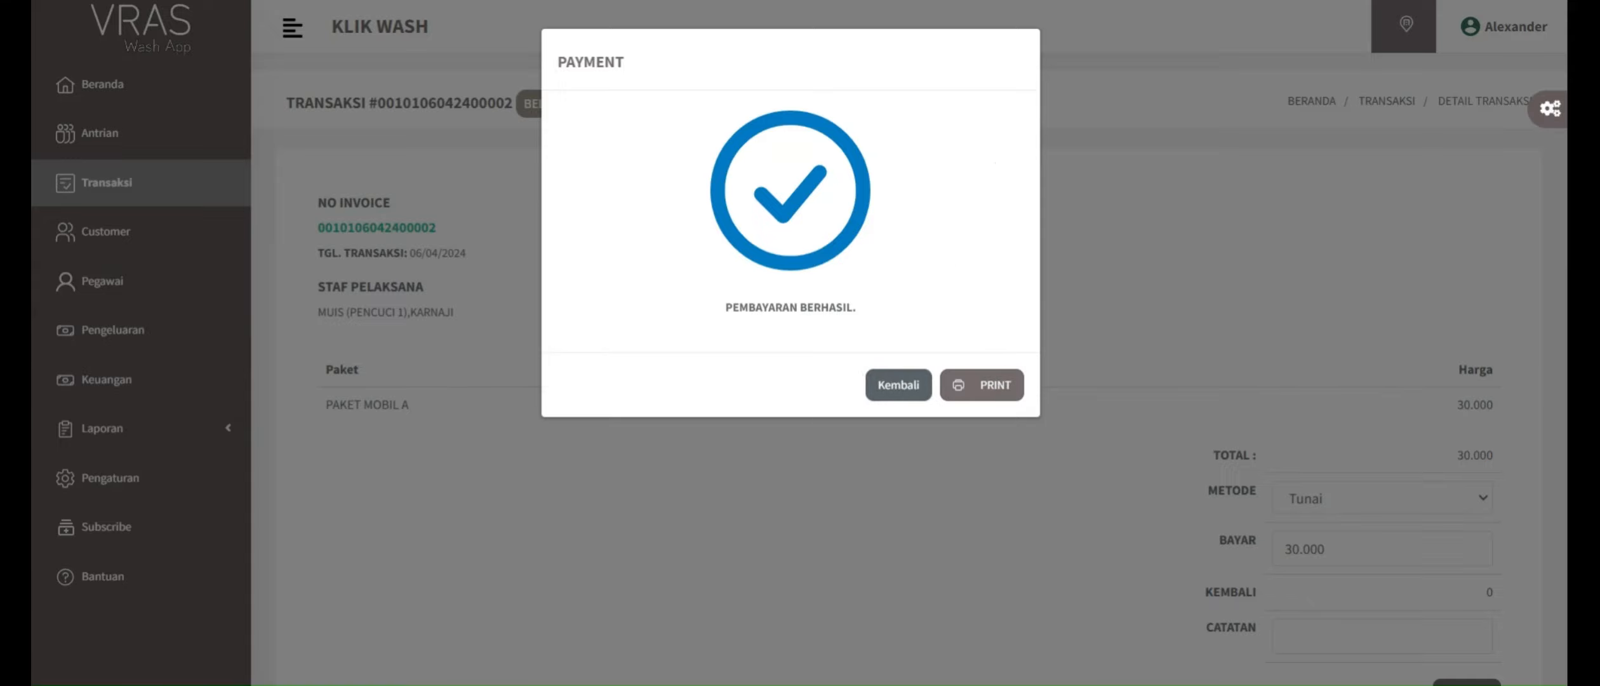
pyautogui.click(898, 385)
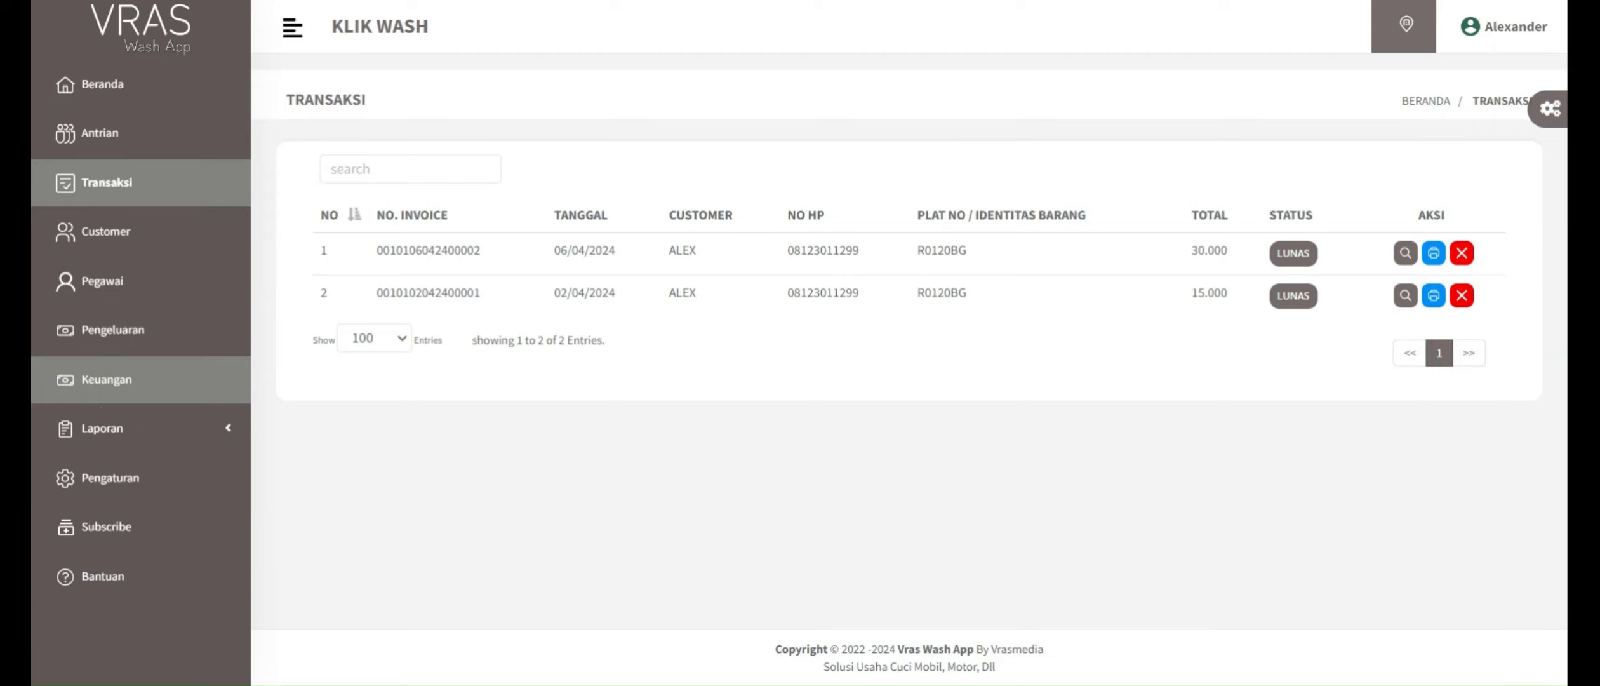
# Step: Open Keuangan, filter the records from 01/04/2024 to 30/04/2024 and examine the listed totals and staff commissions
pyautogui.click(166, 382)
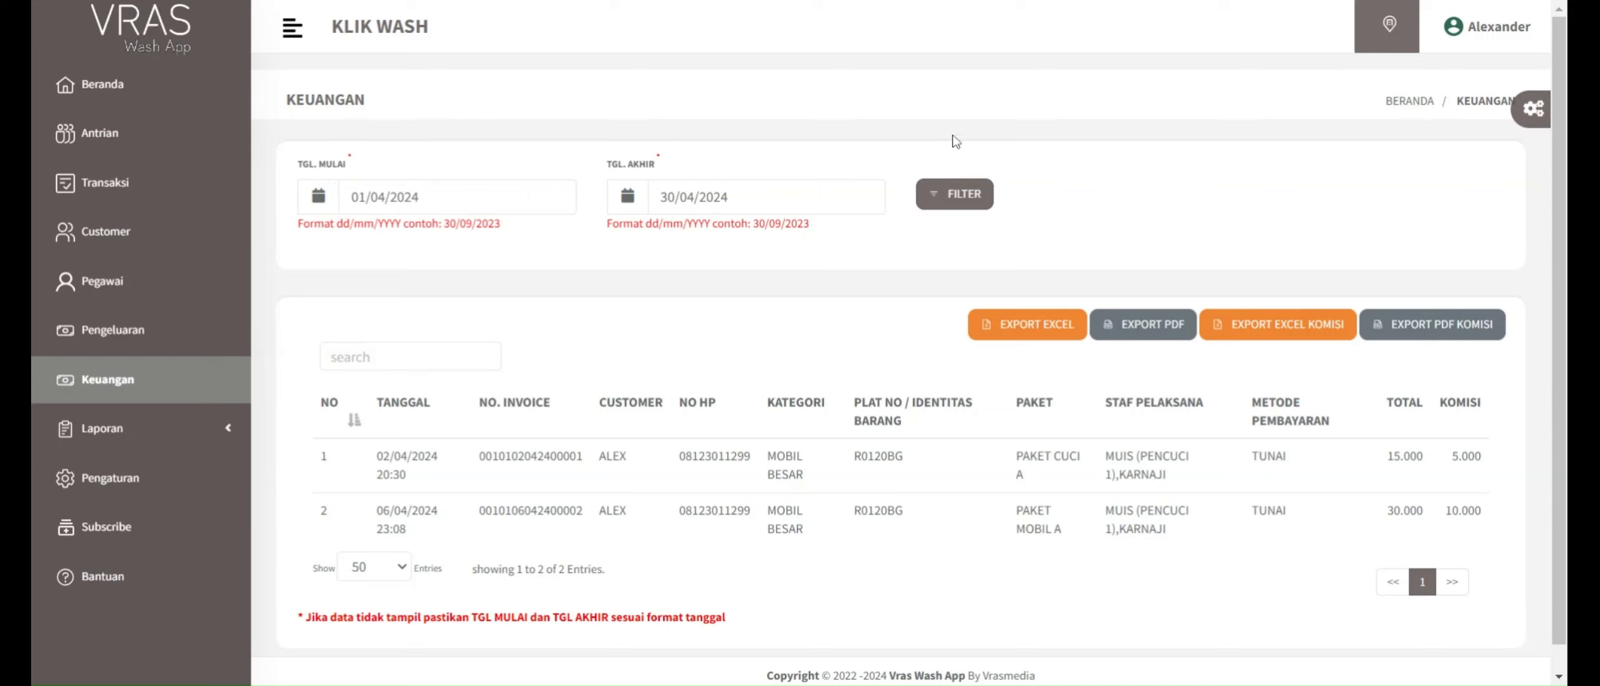
pyautogui.click(964, 200)
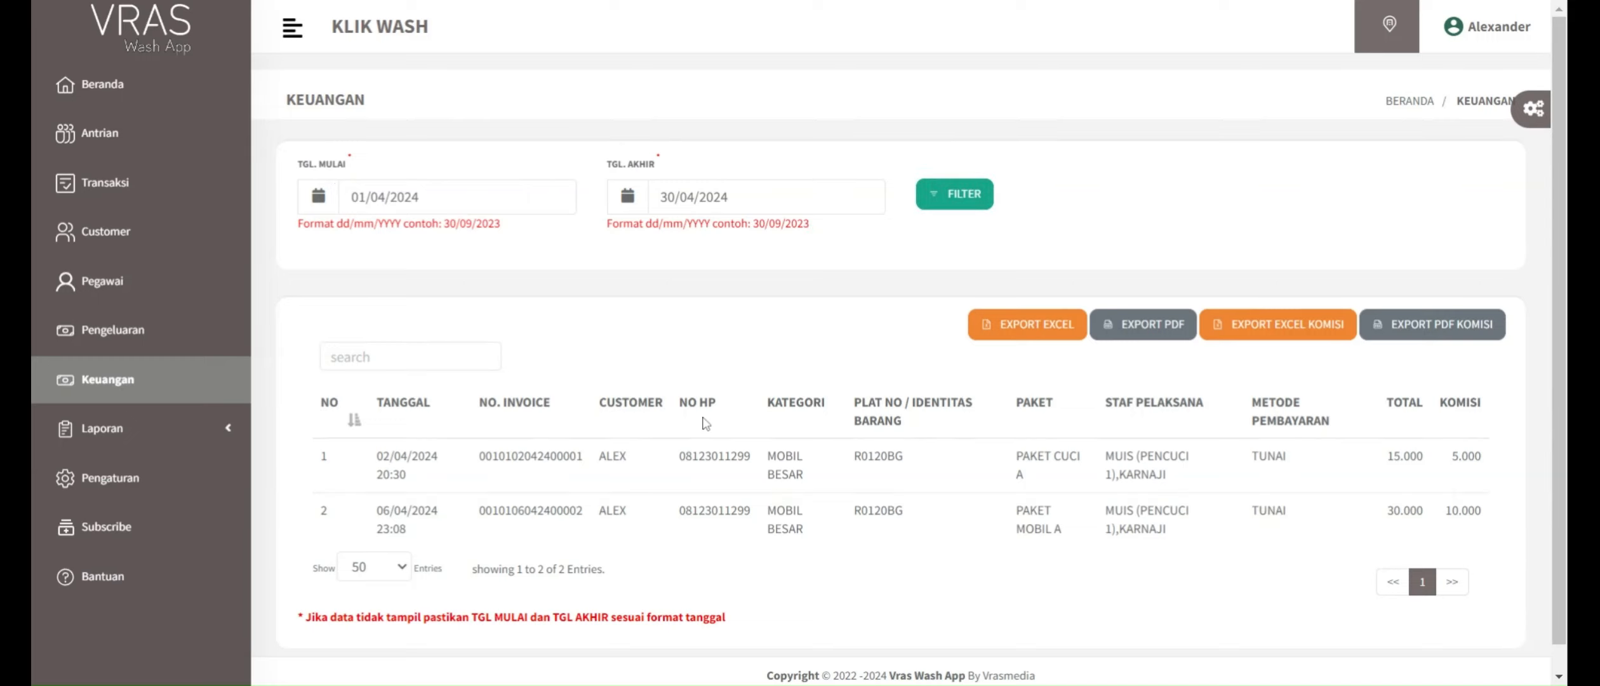
pyautogui.scroll(-1, 542, 314)
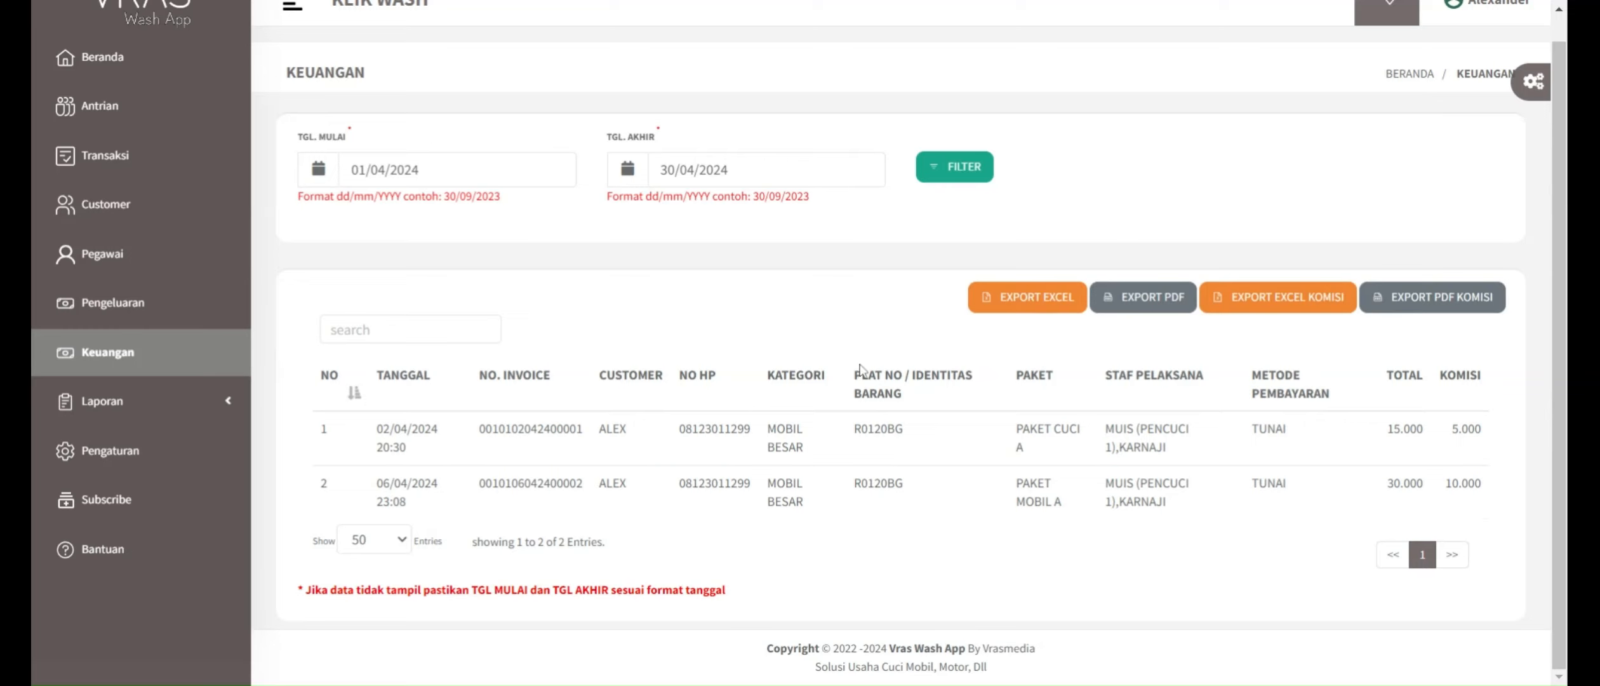
pyautogui.scroll(1, 860, 364)
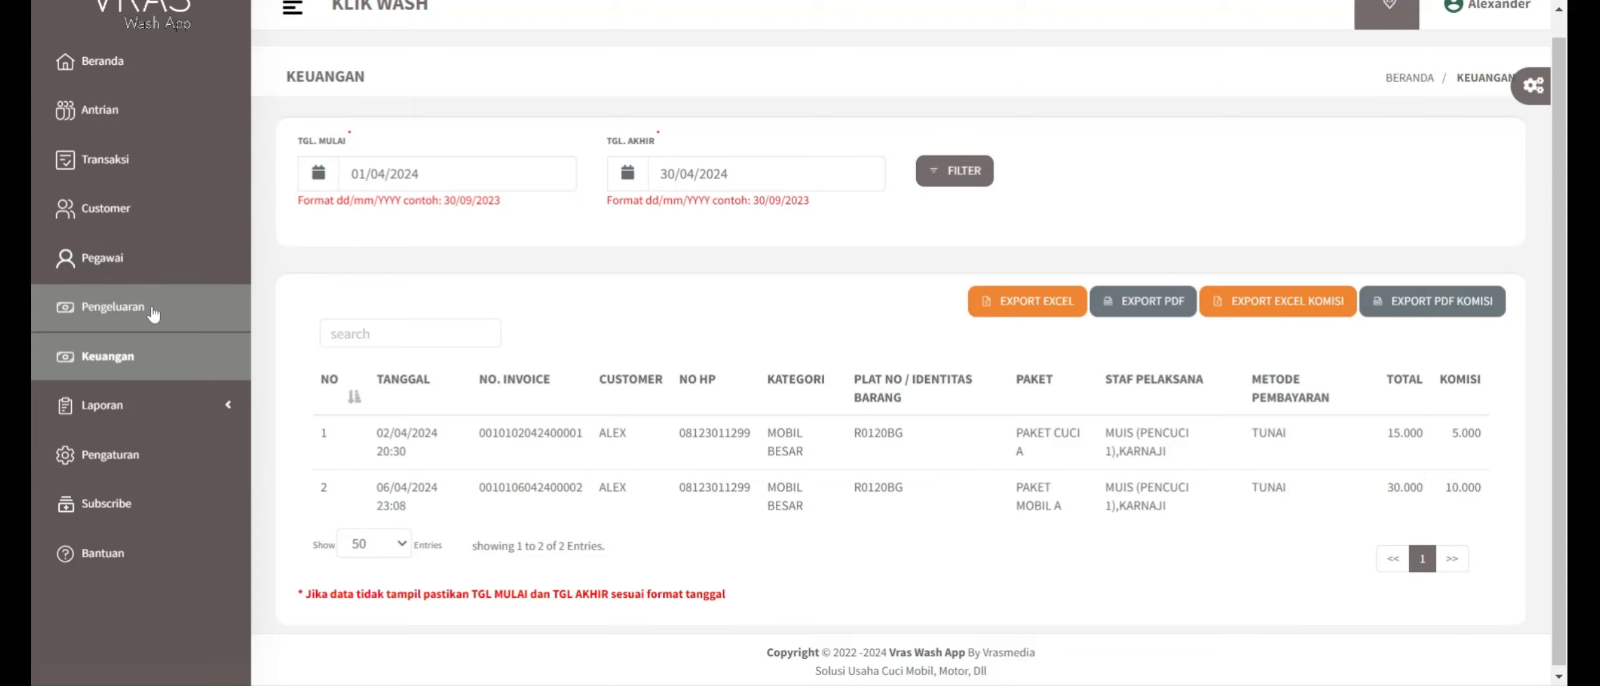
# Step: Examine the expense list in Pengeluaran and the transaction report in Laporan
pyautogui.click(153, 310)
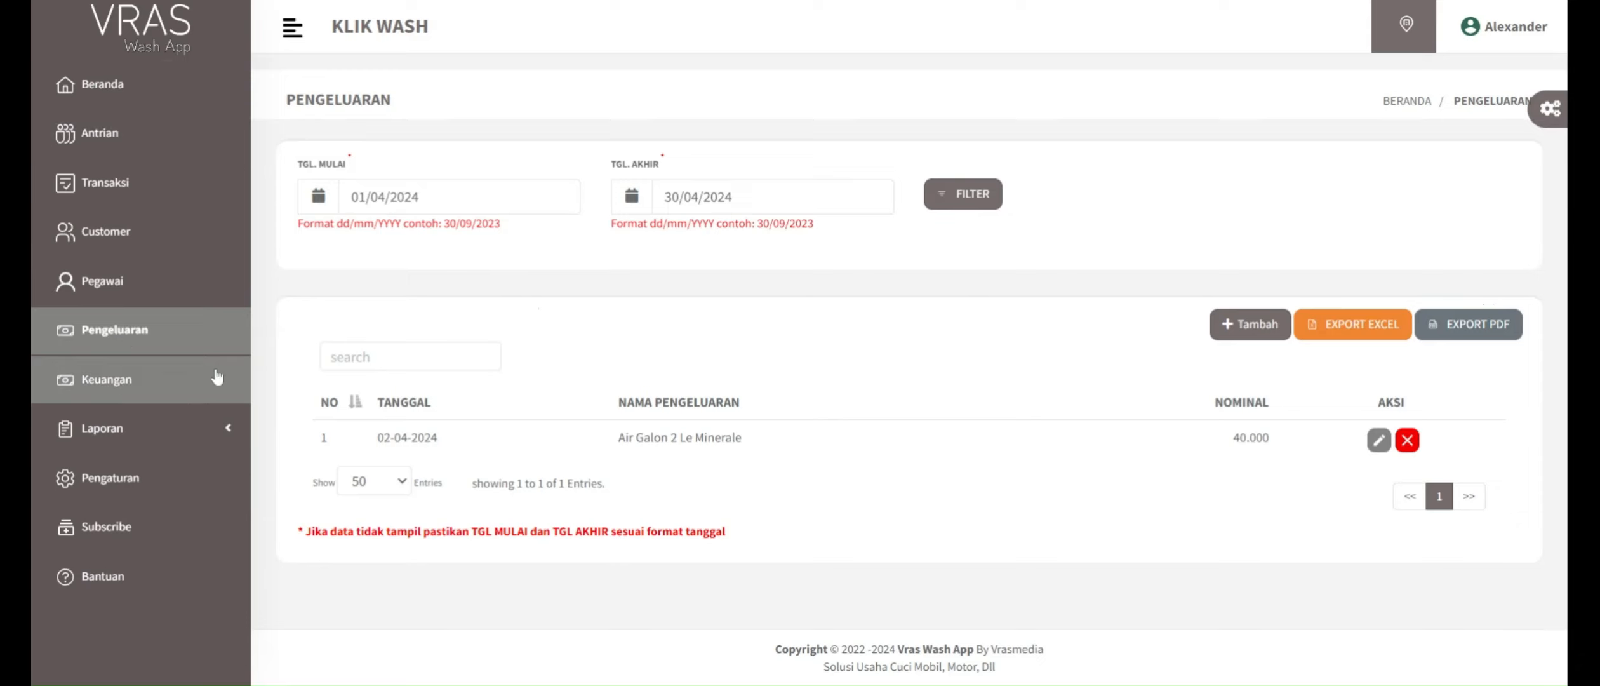
pyautogui.click(188, 436)
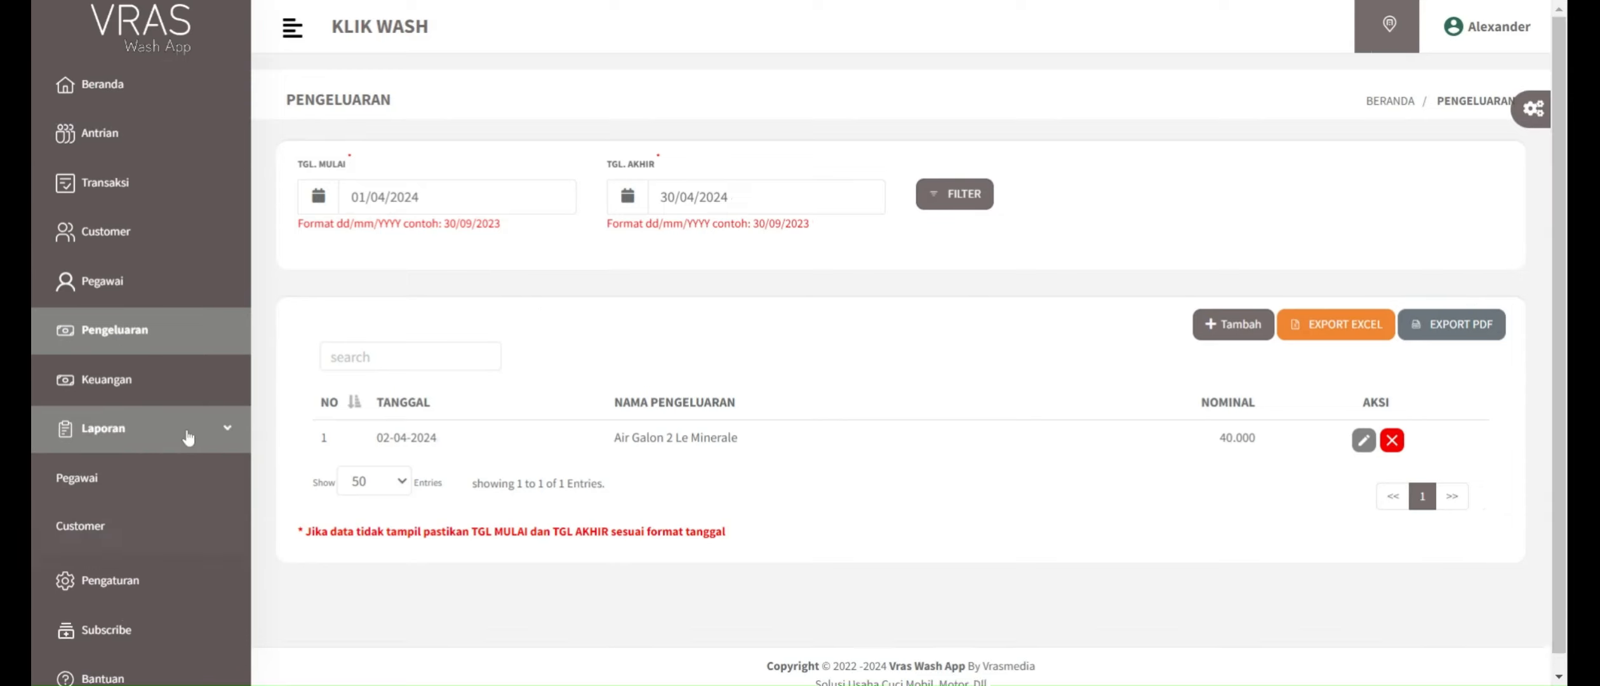
pyautogui.scroll(-1, 188, 436)
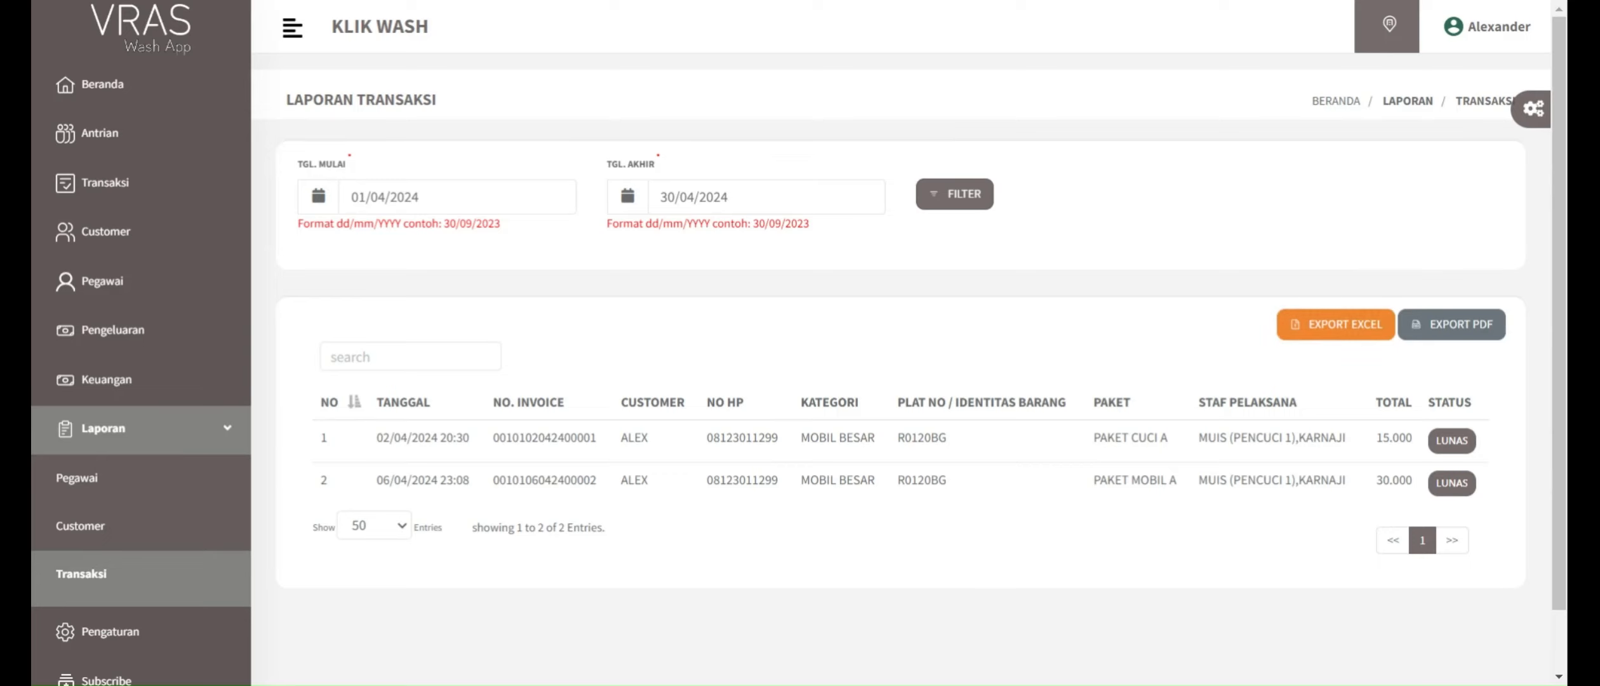
pyautogui.scroll(-2, 371, 417)
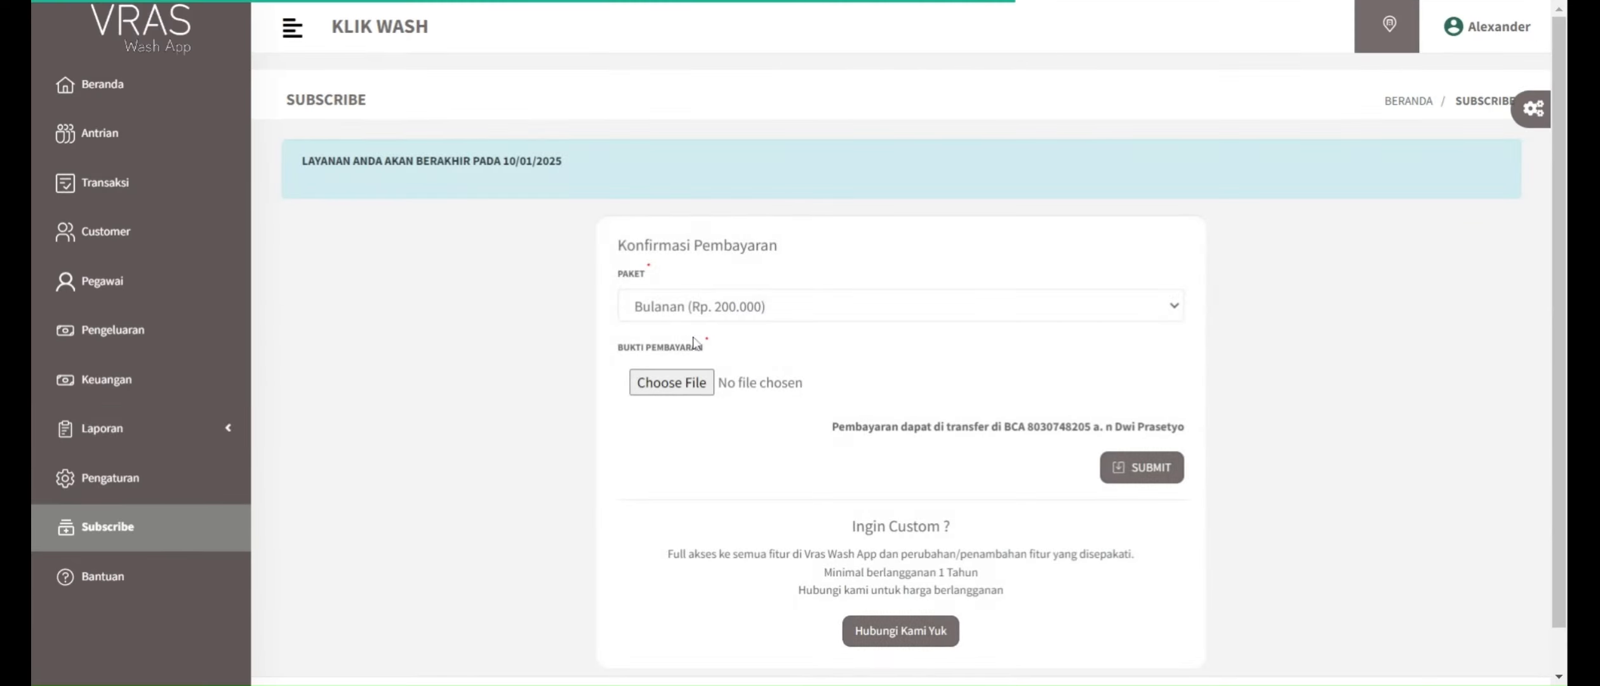
# Step: Examine the package choices and service end date on the Subscribe page, and return to the Beranda dashboard
pyautogui.click(743, 309)
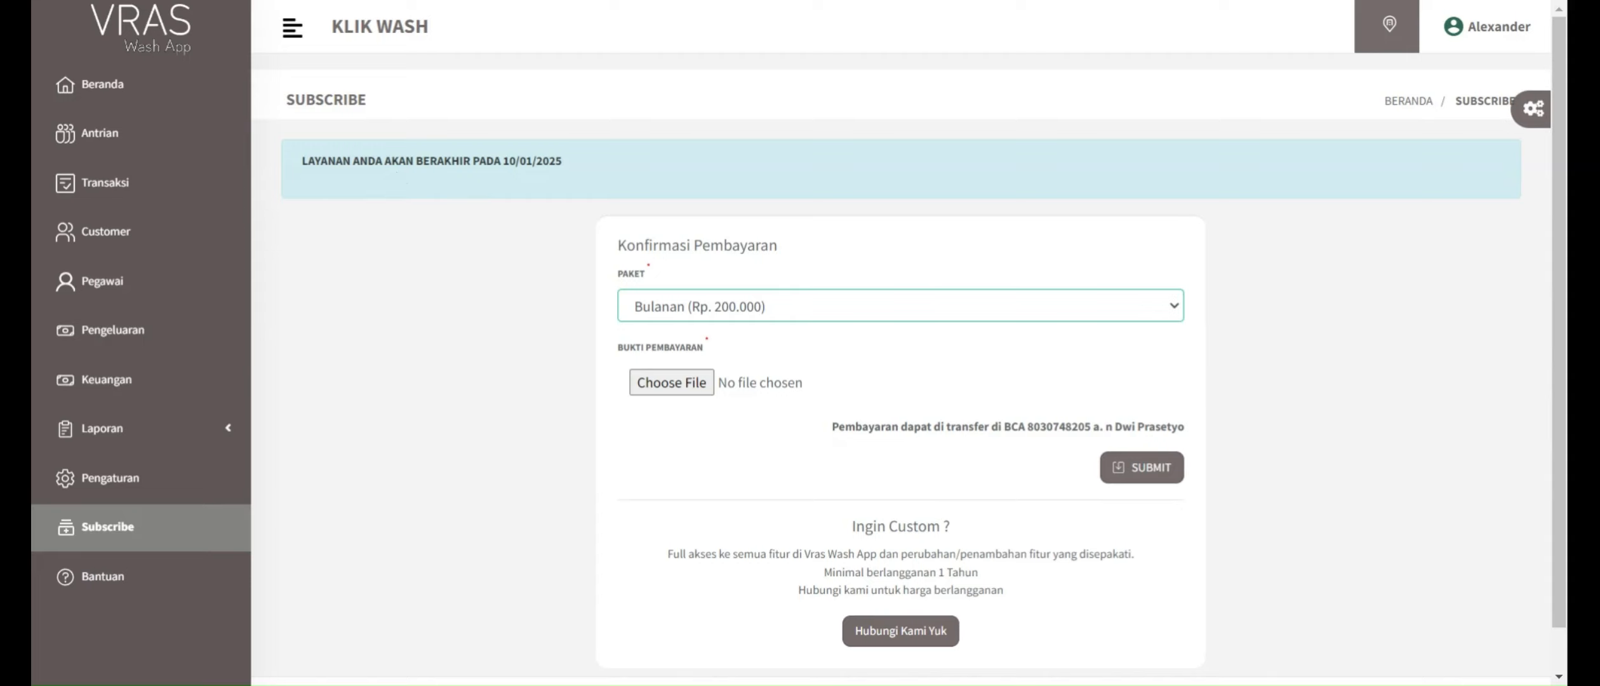
pyautogui.moveTo(307, 160); pyautogui.dragTo(510, 162)
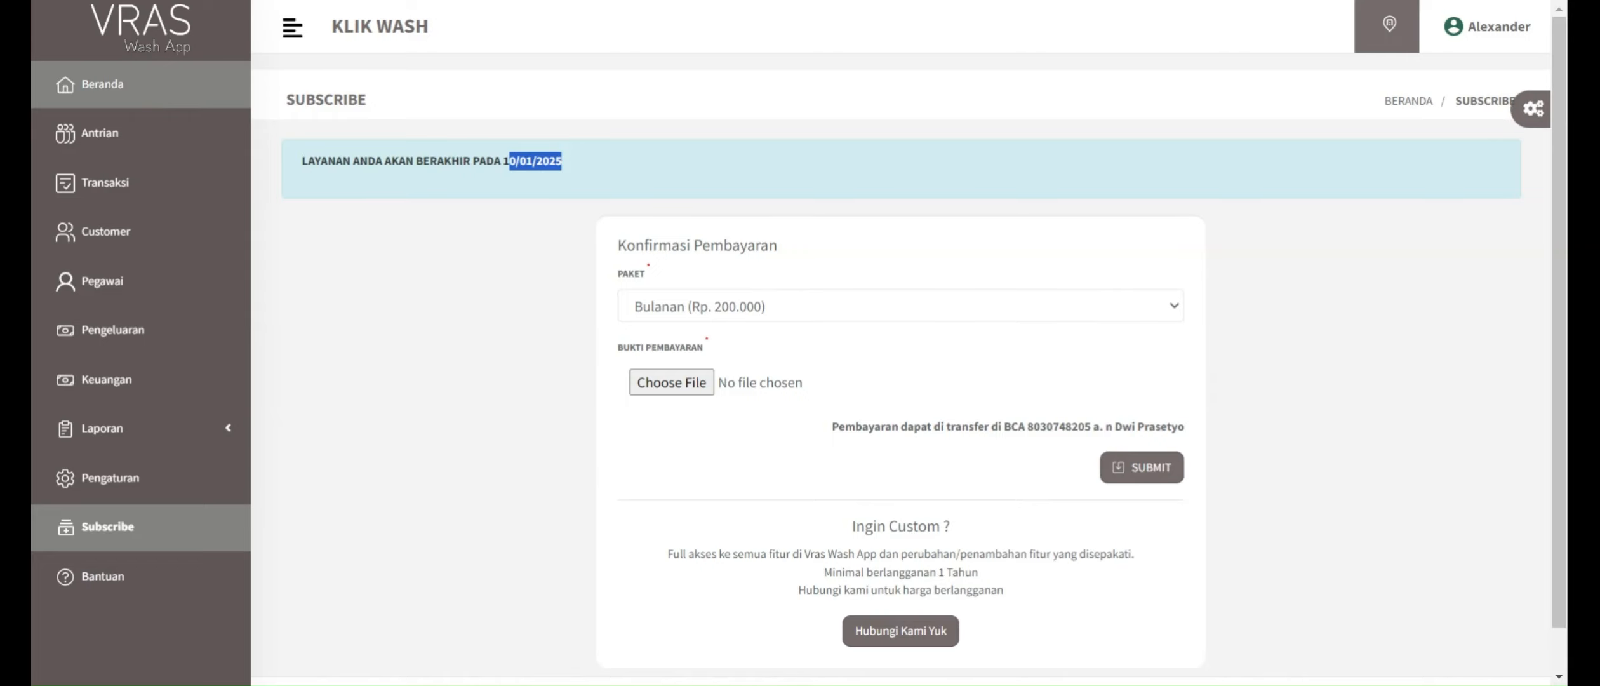
pyautogui.click(103, 84)
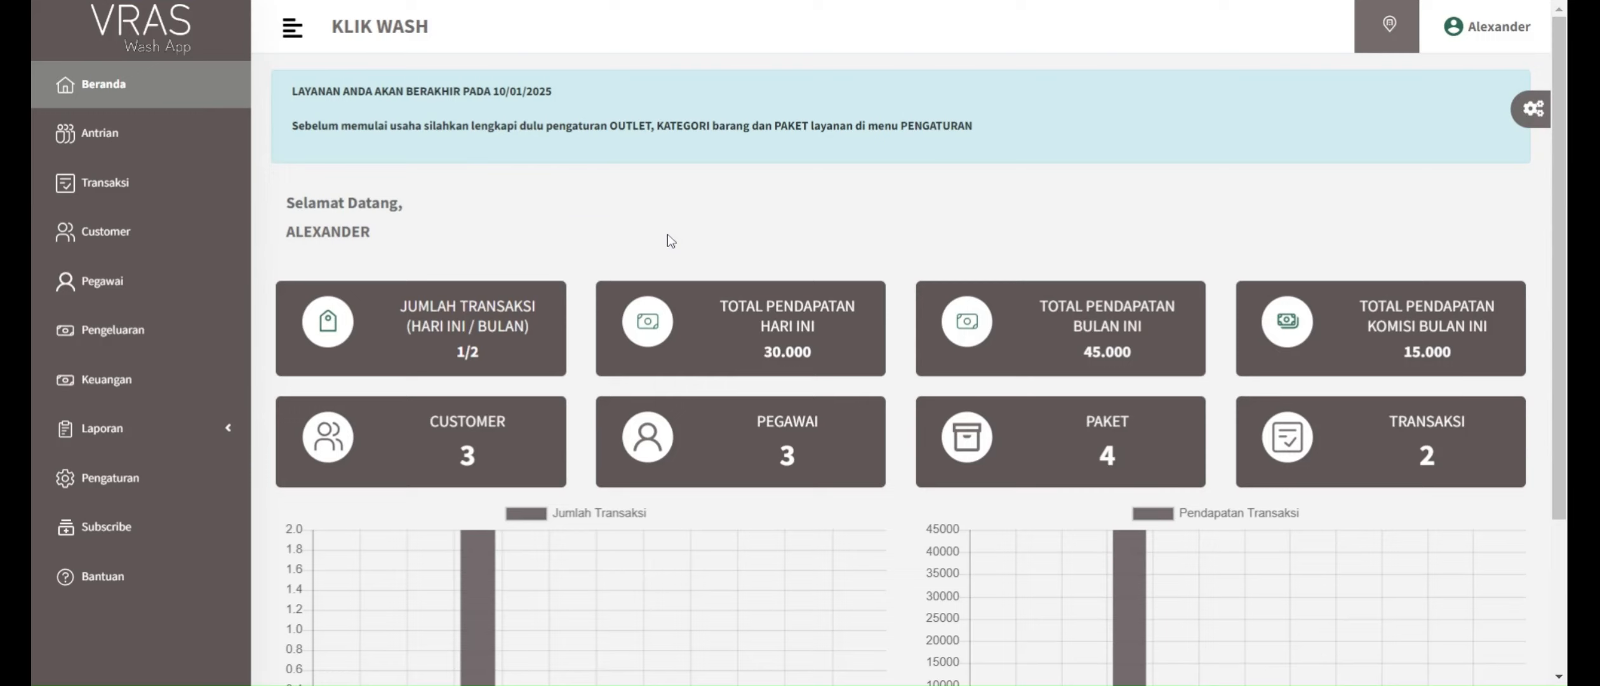
# Step: Examine the Beranda summary cards for transactions, income and commissions, and the April bars in the Jumlah Transaksi and Pendapatan Transaksi charts
pyautogui.scroll(-1, 667, 241)
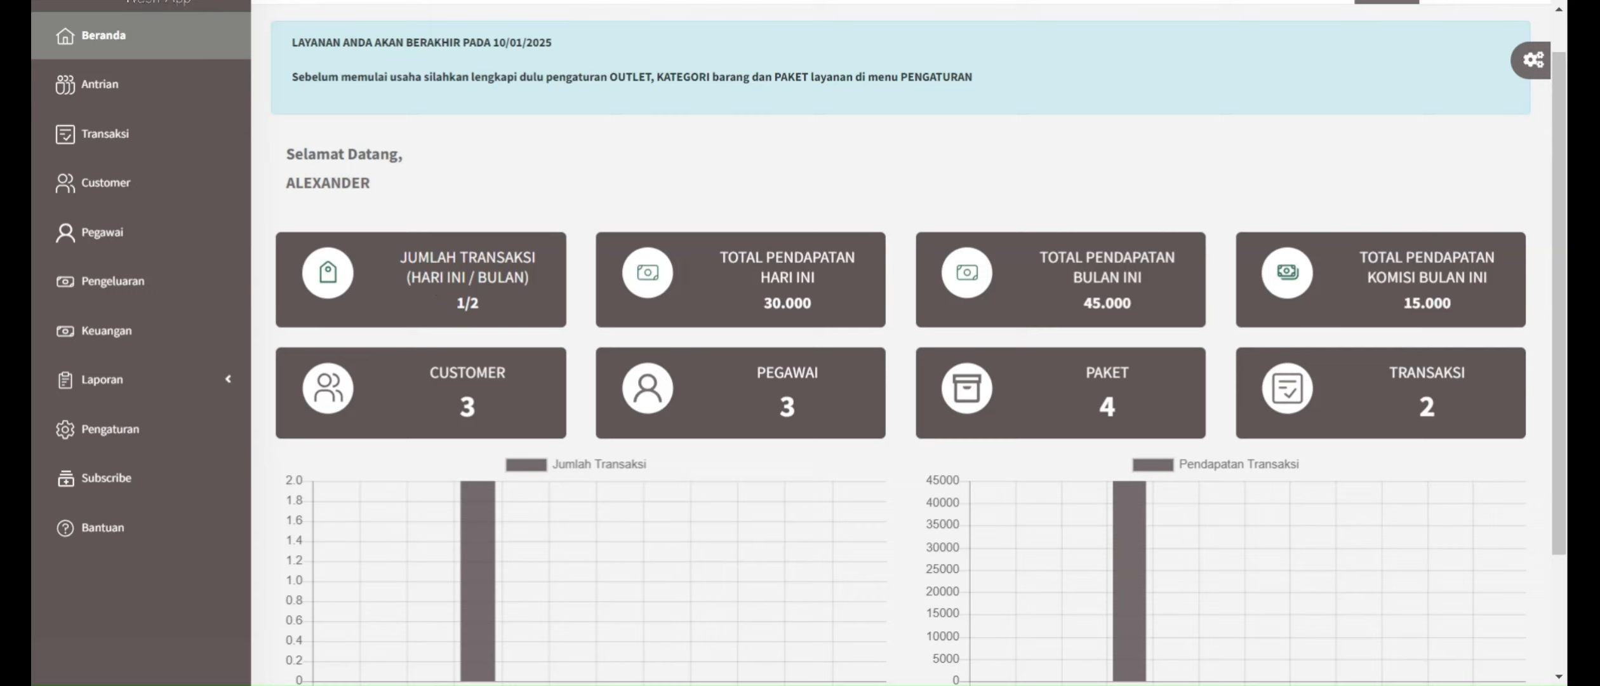
pyautogui.doubleClick(476, 305)
pyautogui.click(475, 306)
pyautogui.moveTo(1078, 306); pyautogui.dragTo(1140, 305)
pyautogui.moveTo(1358, 261); pyautogui.dragTo(1499, 282)
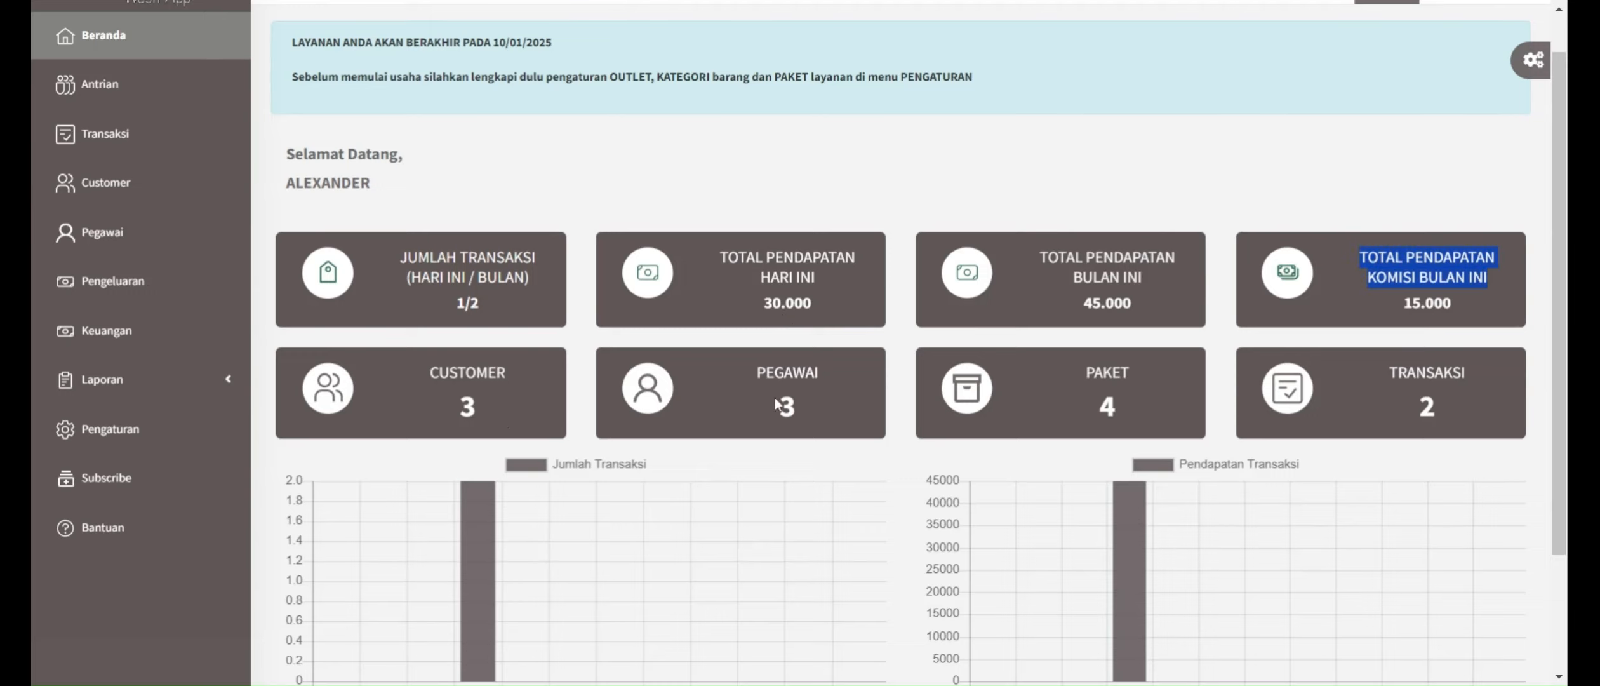
pyautogui.scroll(-3, 1136, 406)
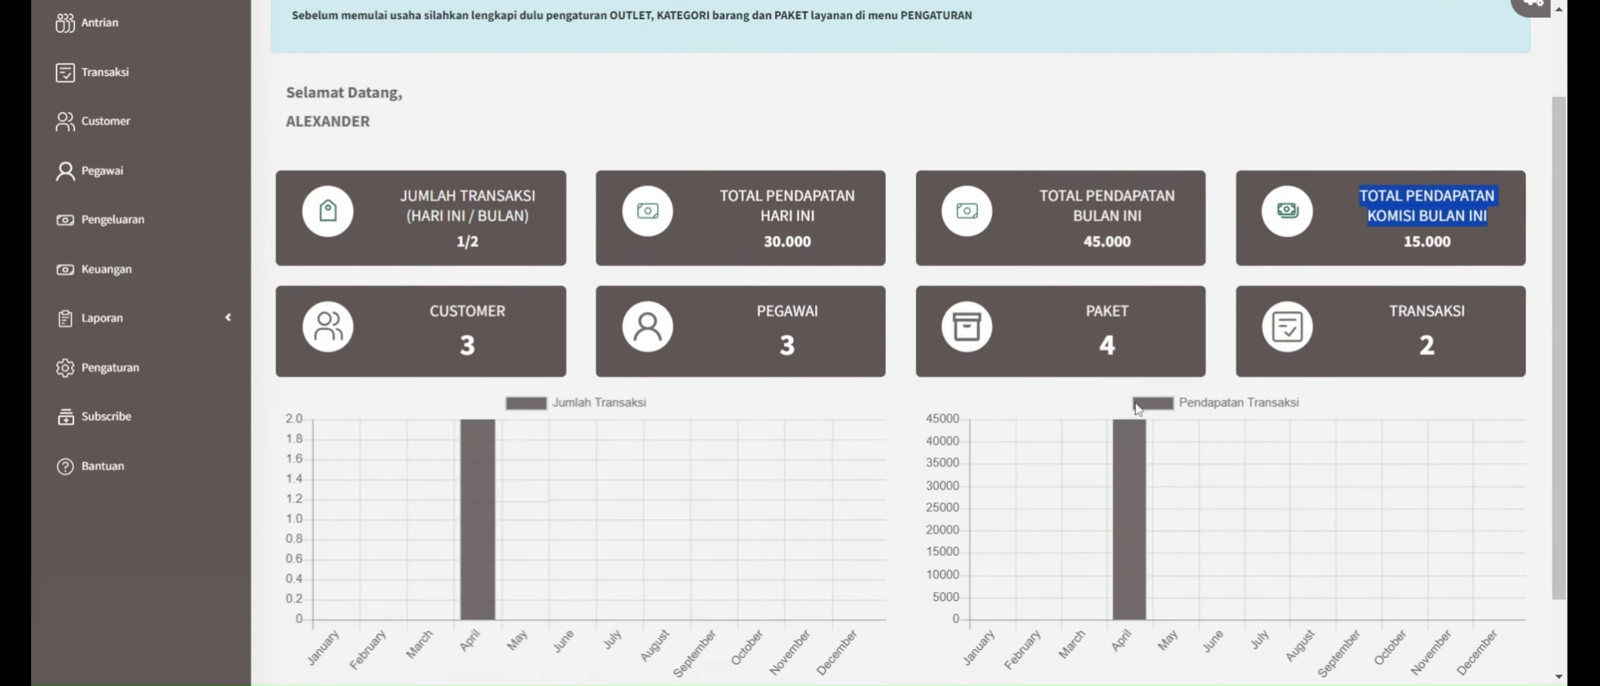
pyautogui.moveTo(484, 422)
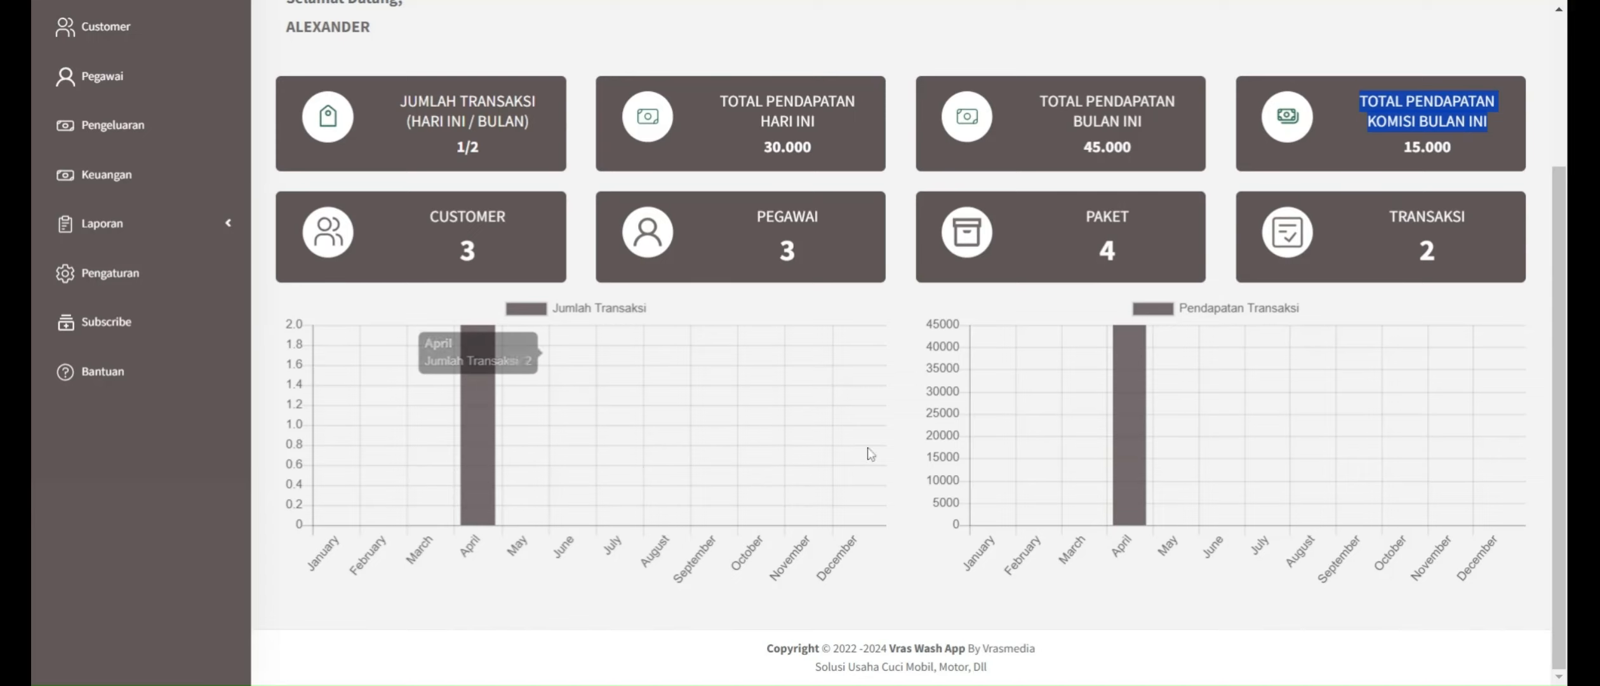
pyautogui.moveTo(1133, 454)
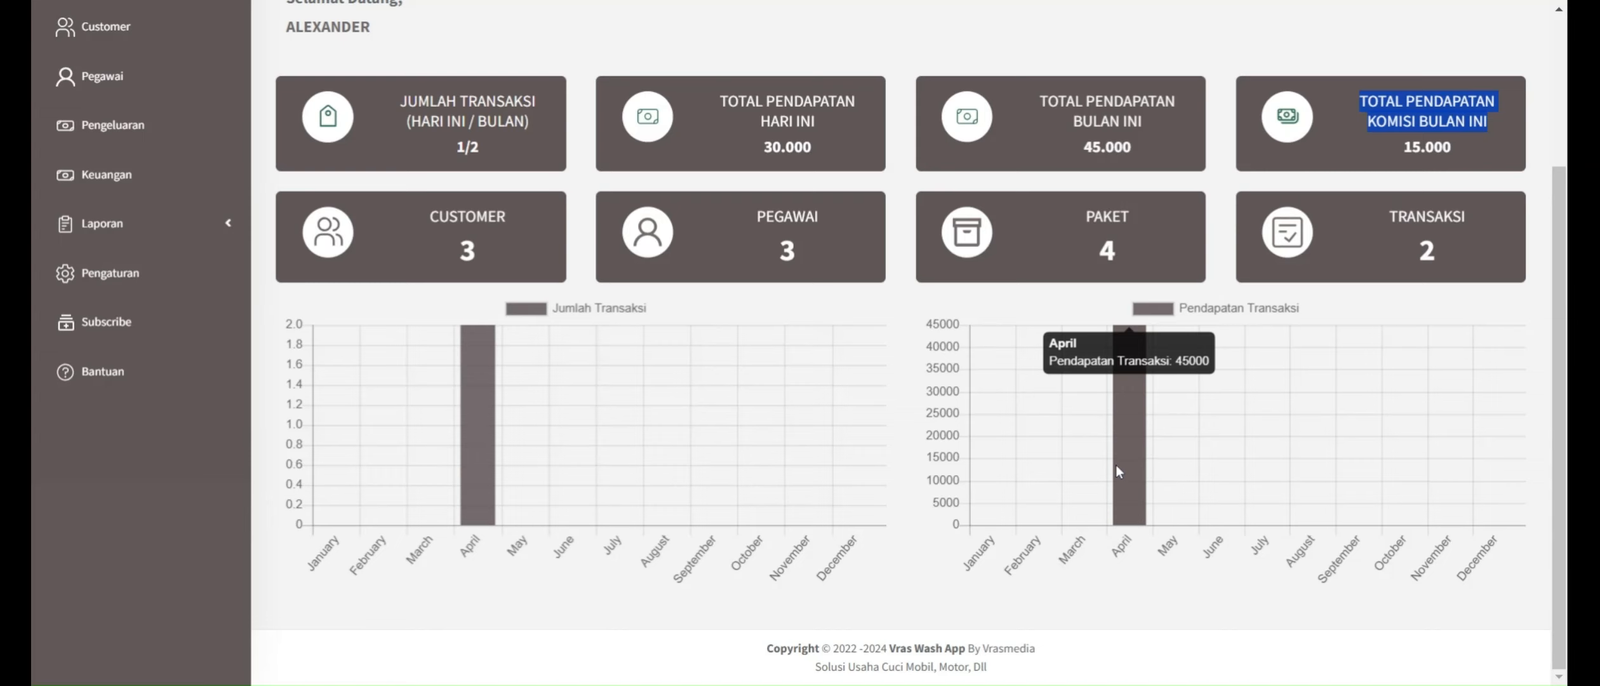
pyautogui.scroll(3, 1117, 464)
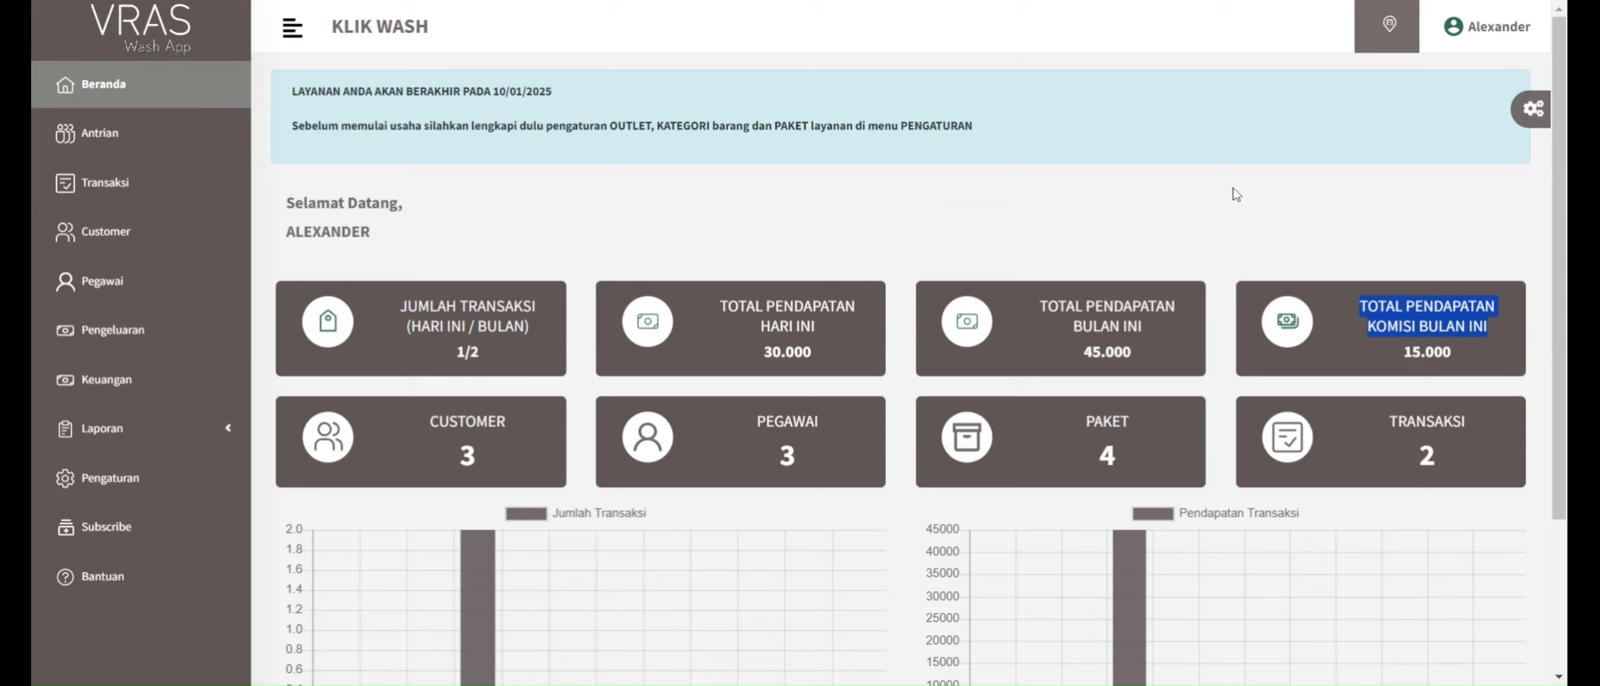
# Step: Open the Ganti Password page from the account options and examine its old and new password fields without filling them in
pyautogui.click(1497, 50)
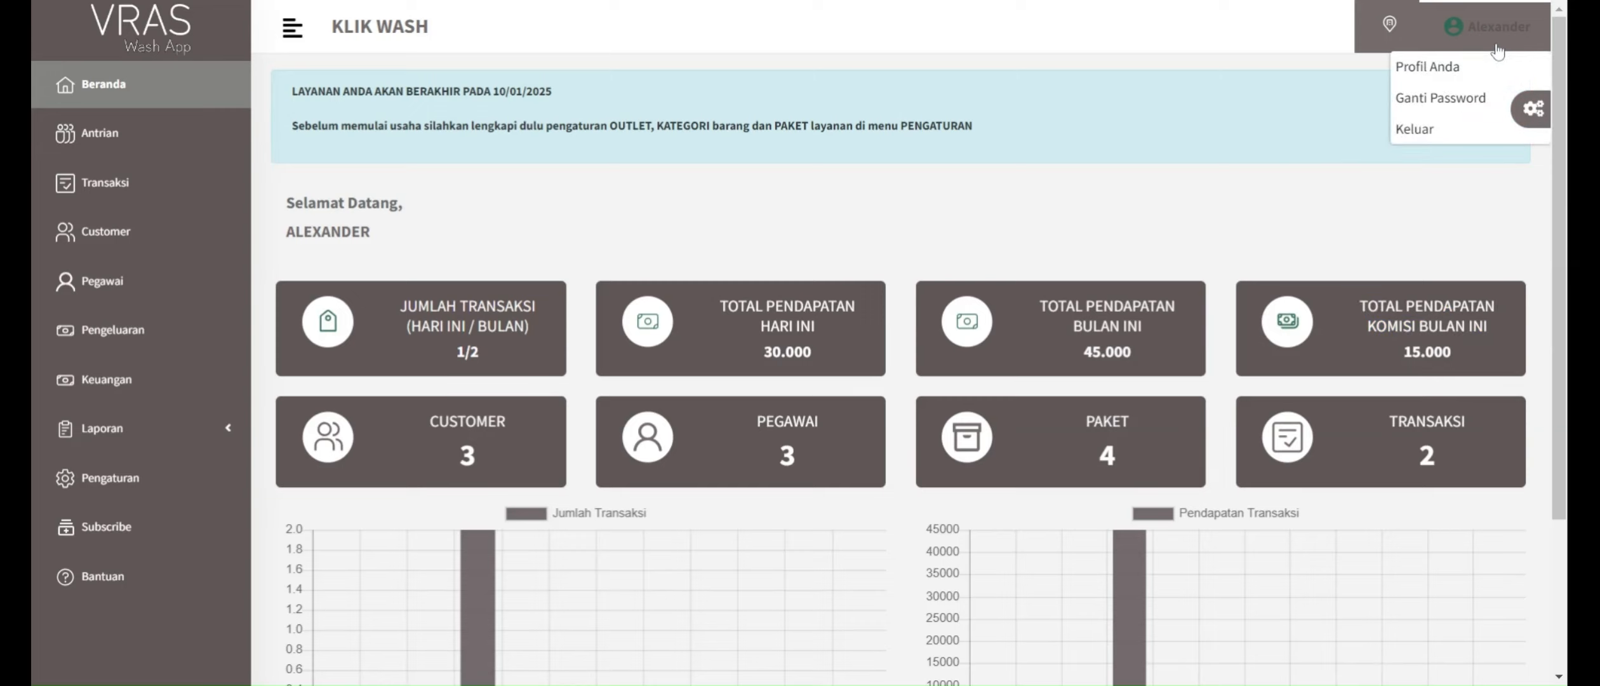
pyautogui.click(1458, 102)
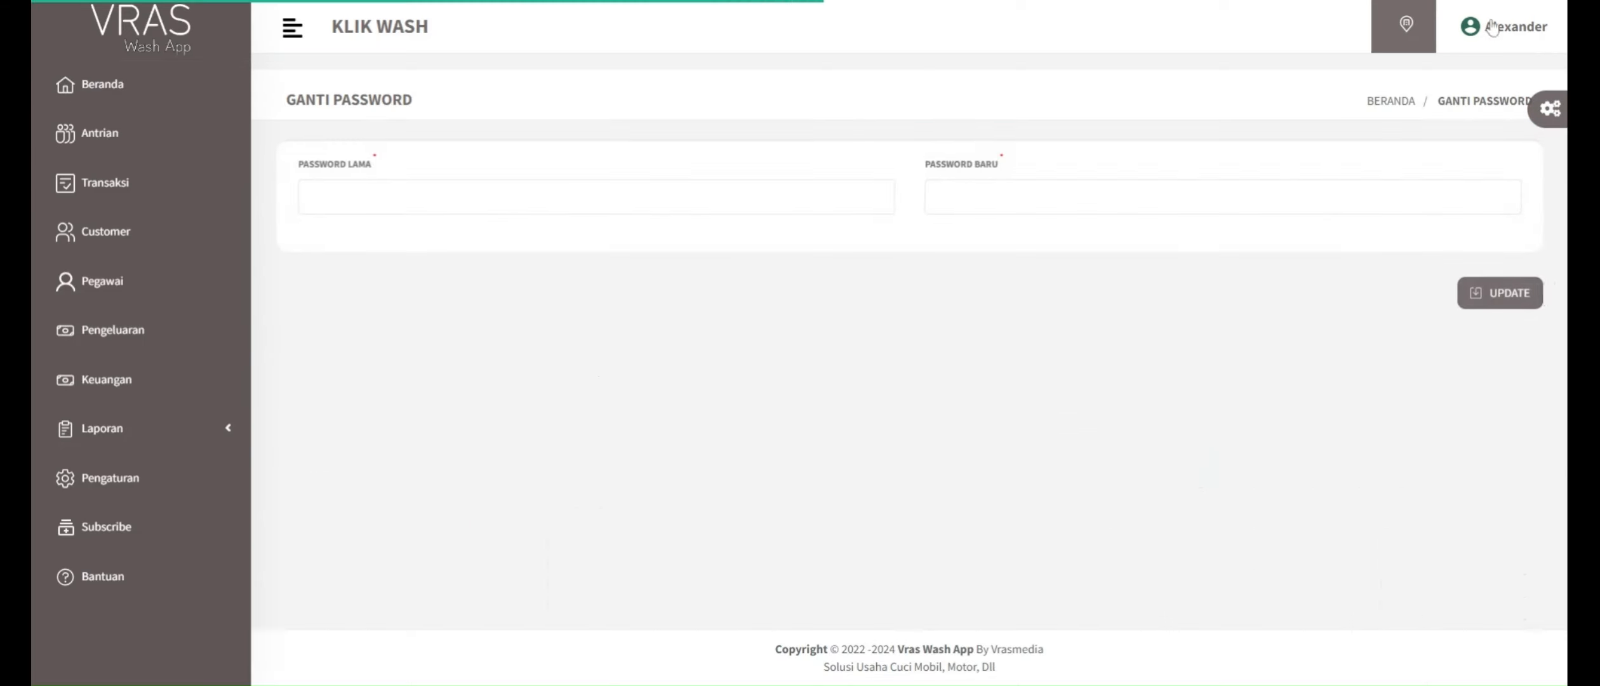
pyautogui.click(1510, 43)
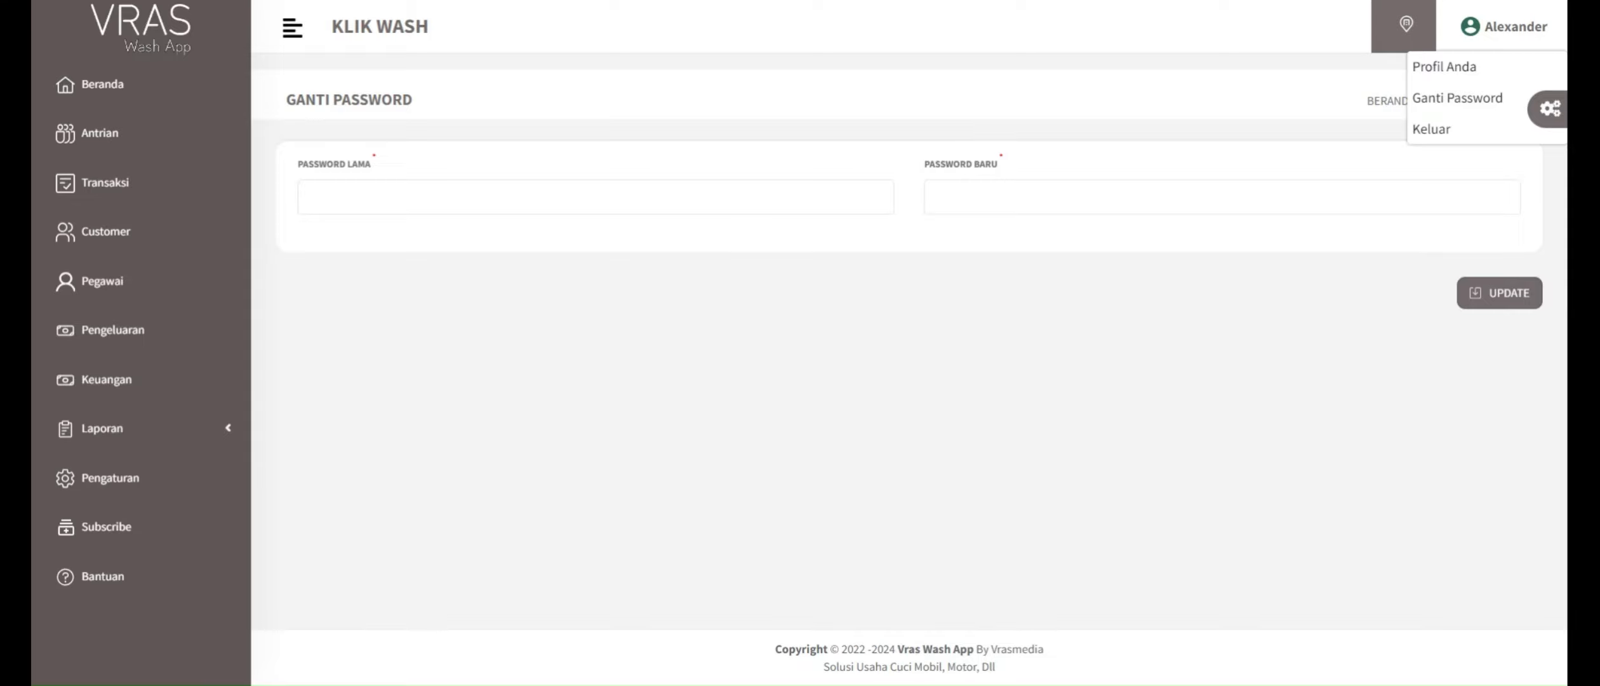
pyautogui.click(616, 307)
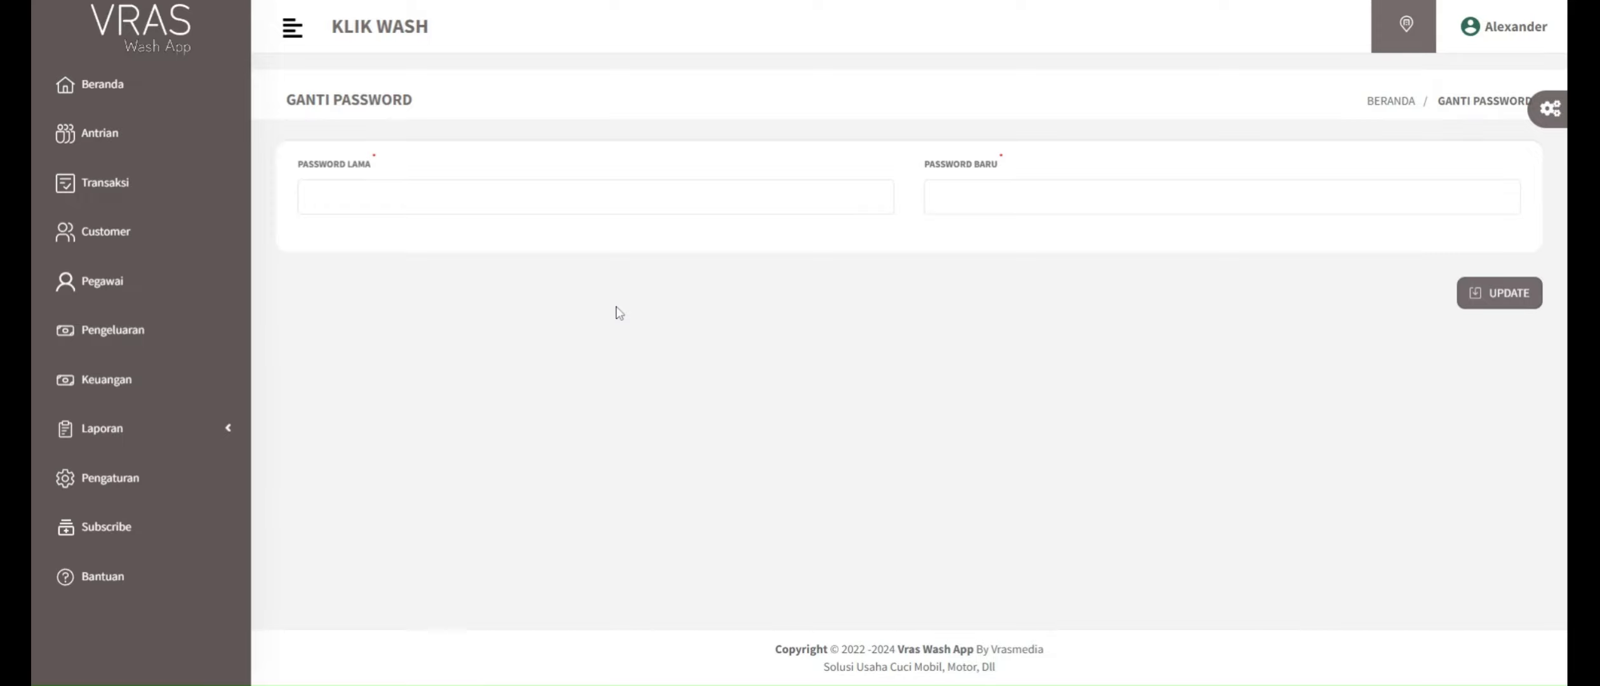